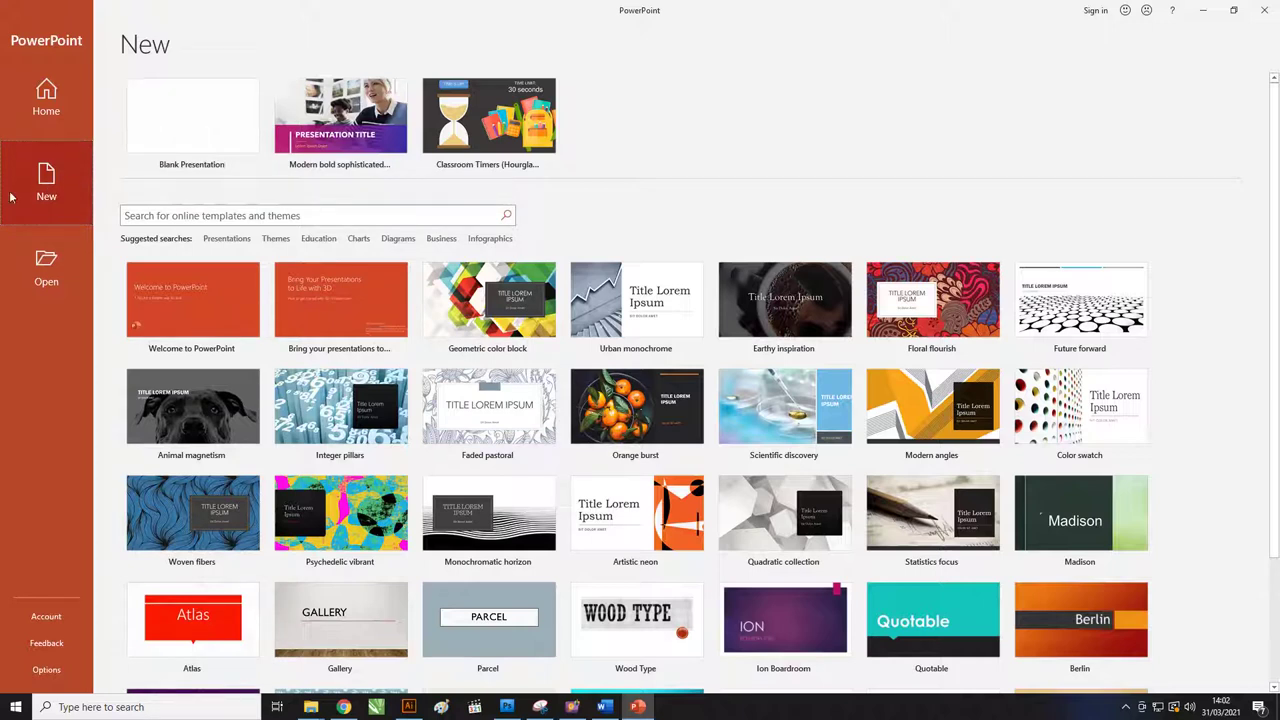
Step: Show the New page with Blank Presentation and the Madison, Atlas and Berlin templates
{"action": "left_click", "coordinate": [57, 192]}
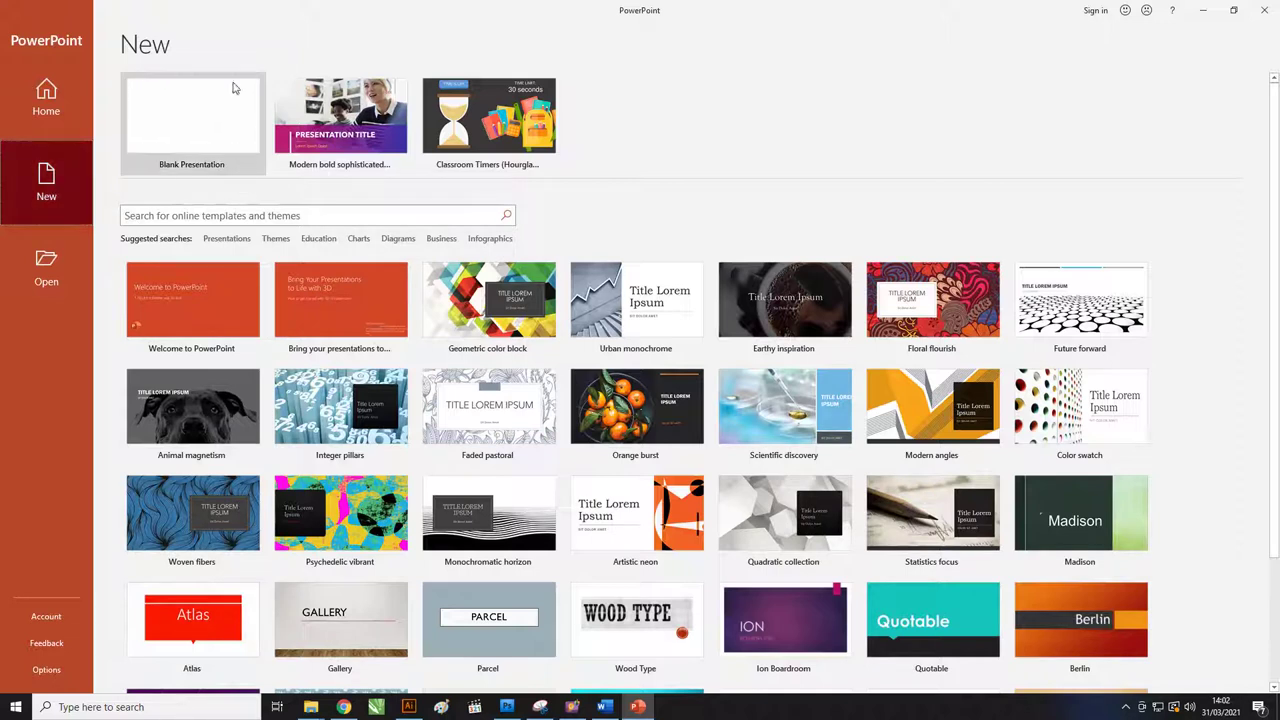
Step: Start a blank presentation and enter a custom slide width of 30 cm
{"action": "left_click", "coordinate": [207, 122]}
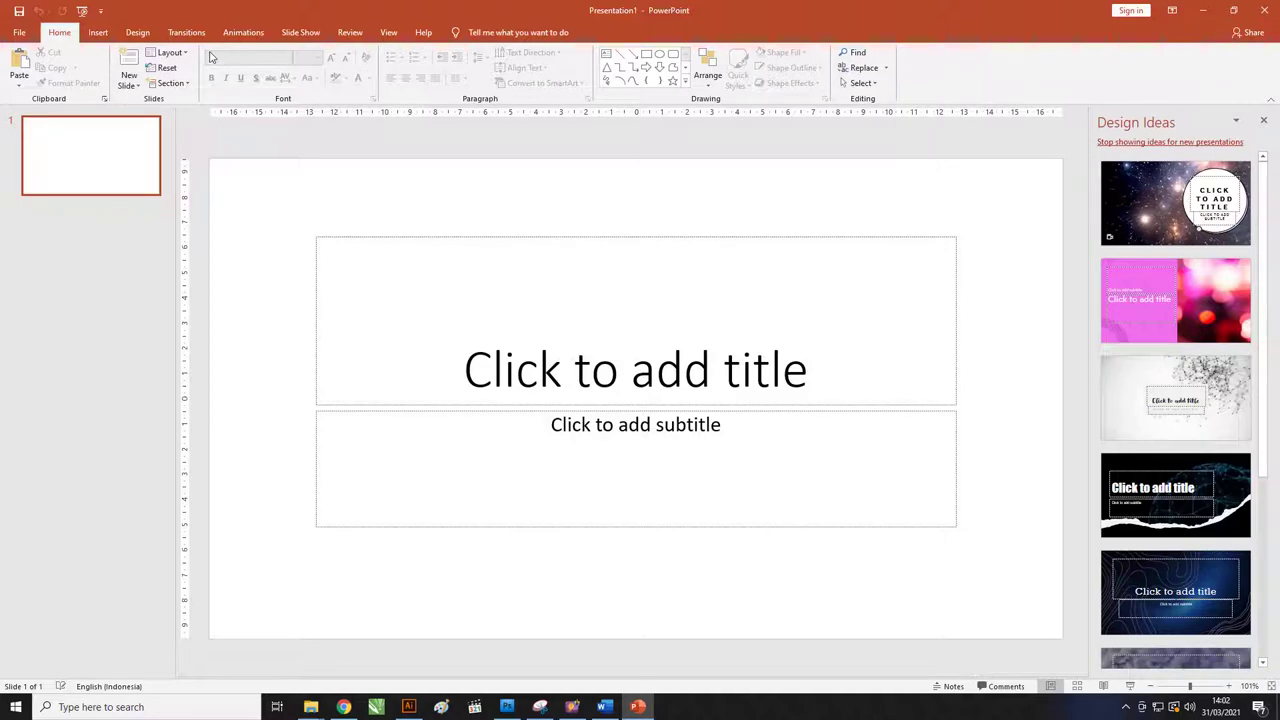
{"action": "left_click", "coordinate": [138, 32]}
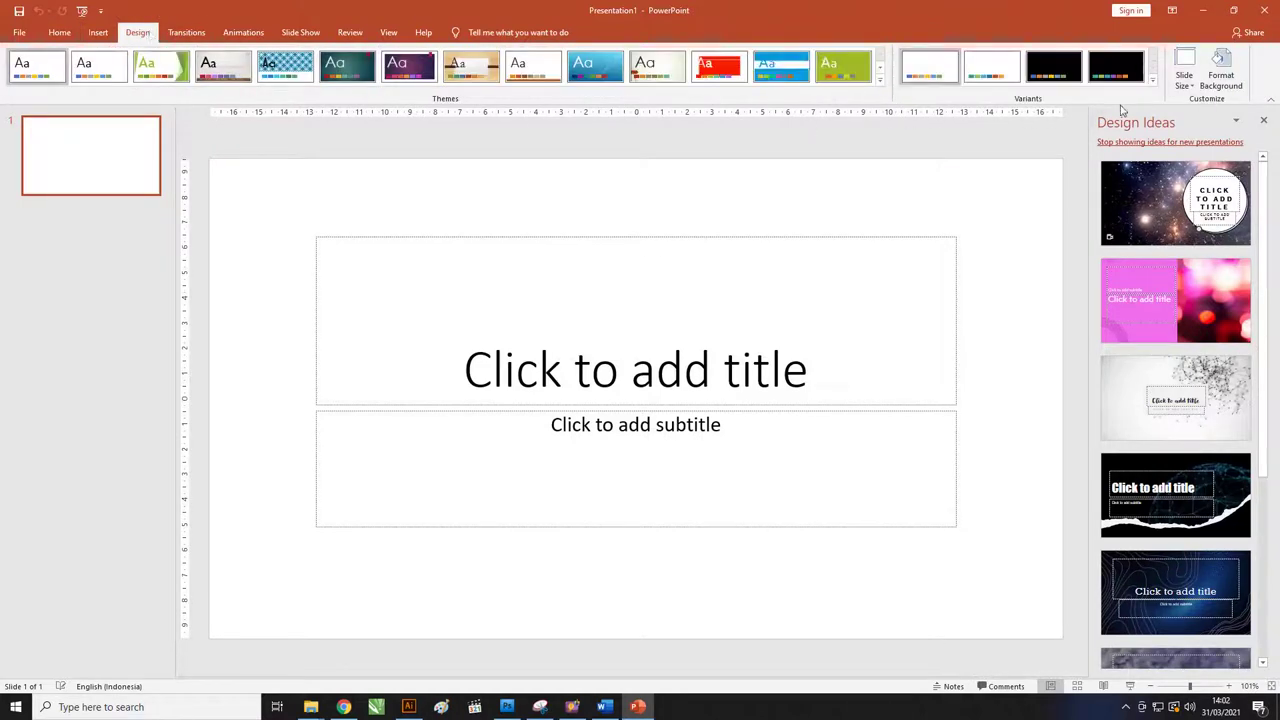
{"action": "left_click", "coordinate": [1194, 84]}
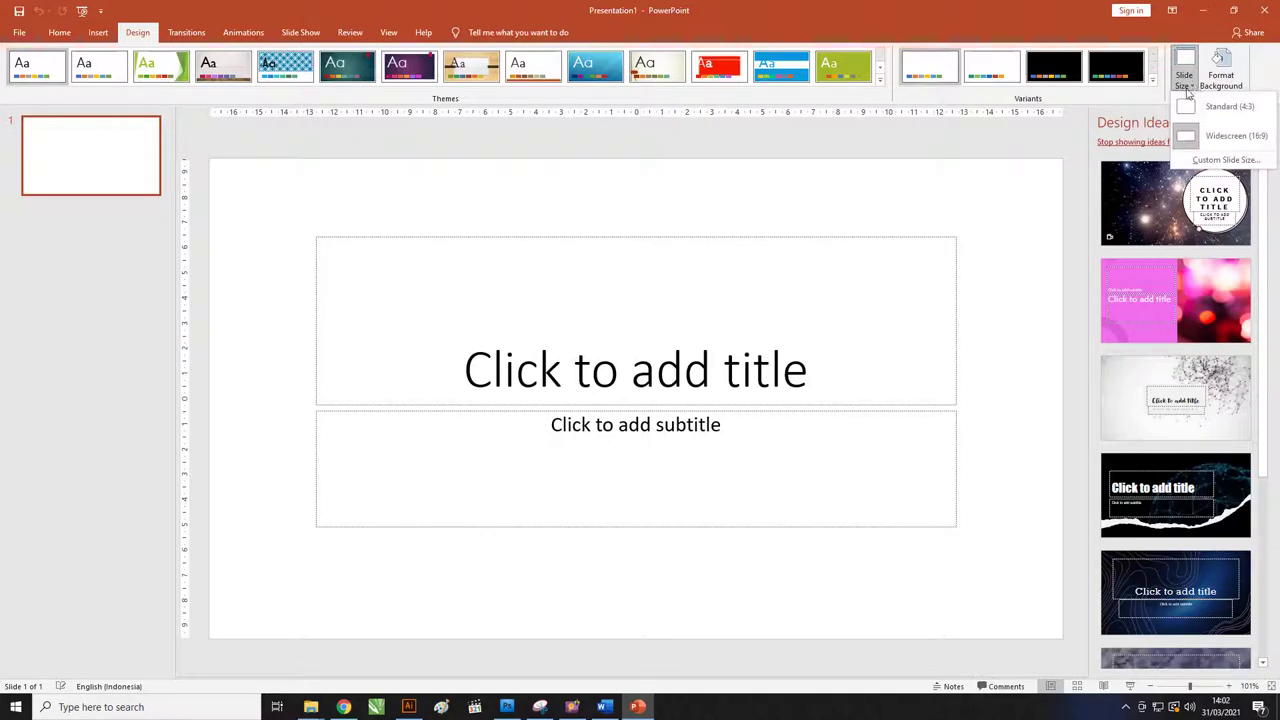
{"action": "left_click", "coordinate": [1207, 161]}
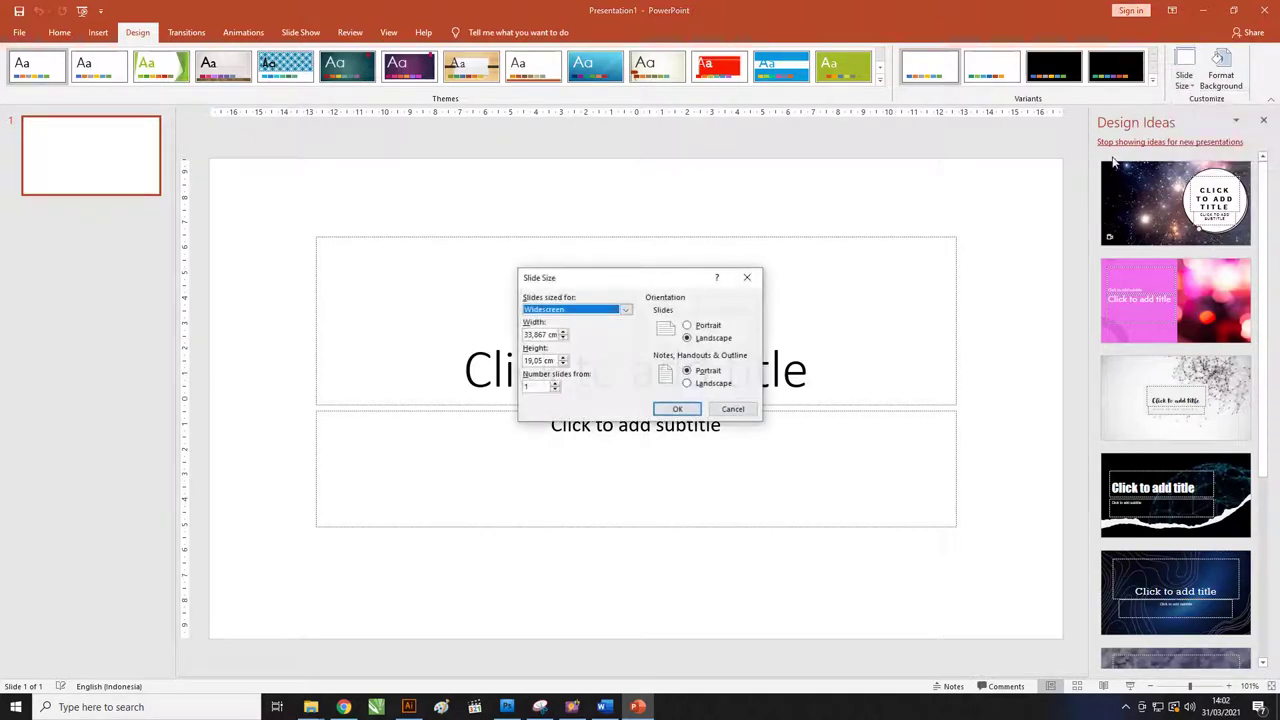
{"action": "left_click_drag", "start_coordinate": [650, 274], "coordinate": [556, 247]}
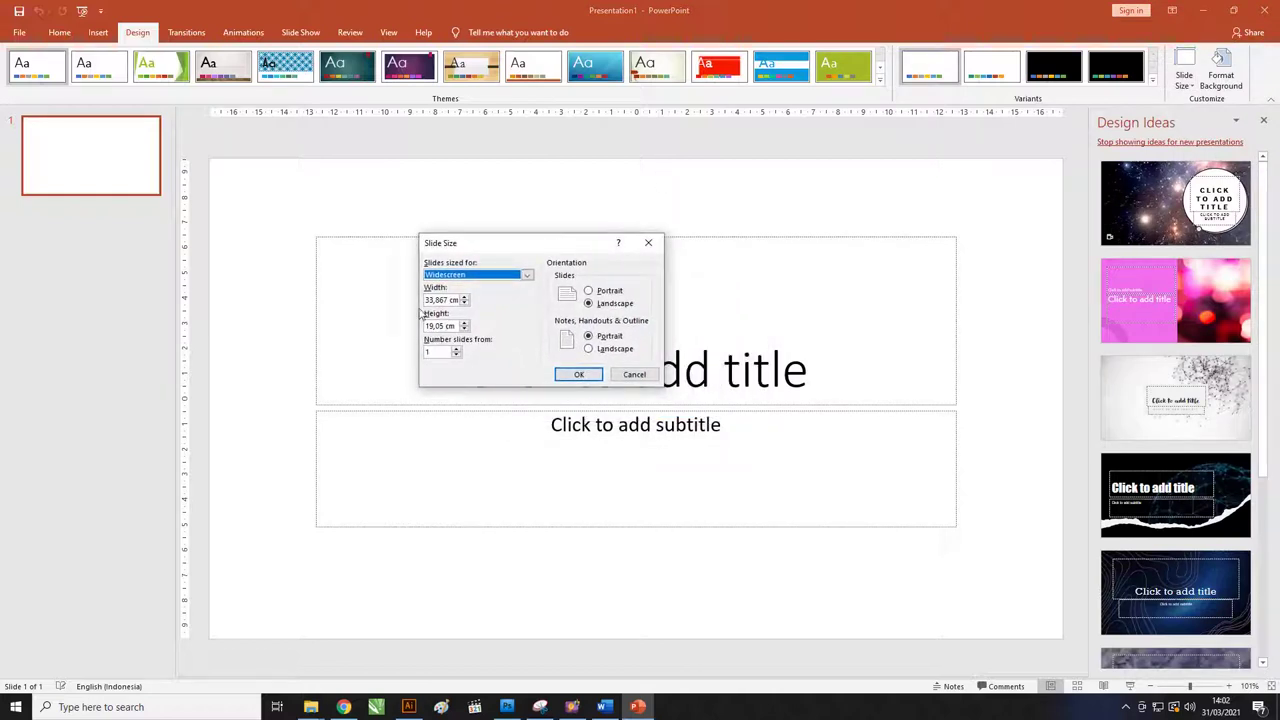
{"action": "left_click_drag", "start_coordinate": [436, 300], "coordinate": [464, 302]}
{"action": "left_click", "coordinate": [449, 298]}
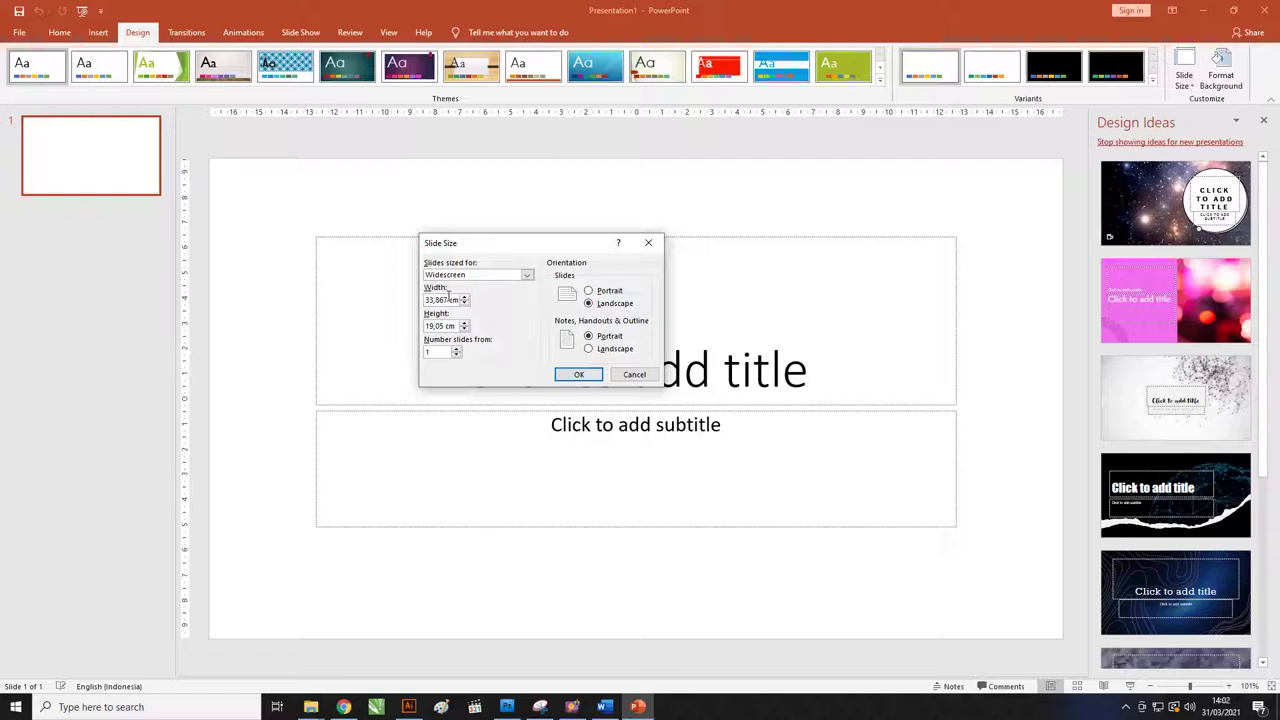
{"action": "left_click_drag", "start_coordinate": [448, 298], "coordinate": [354, 310]}
{"action": "type", "text": "30"}
Step: Set the slide height to 30 cm as well and apply the square size with Maximize
{"action": "left_click", "coordinate": [457, 299]}
{"action": "left_click_drag", "start_coordinate": [445, 298], "coordinate": [380, 297]}
{"action": "key", "text": "ctrl+c"}
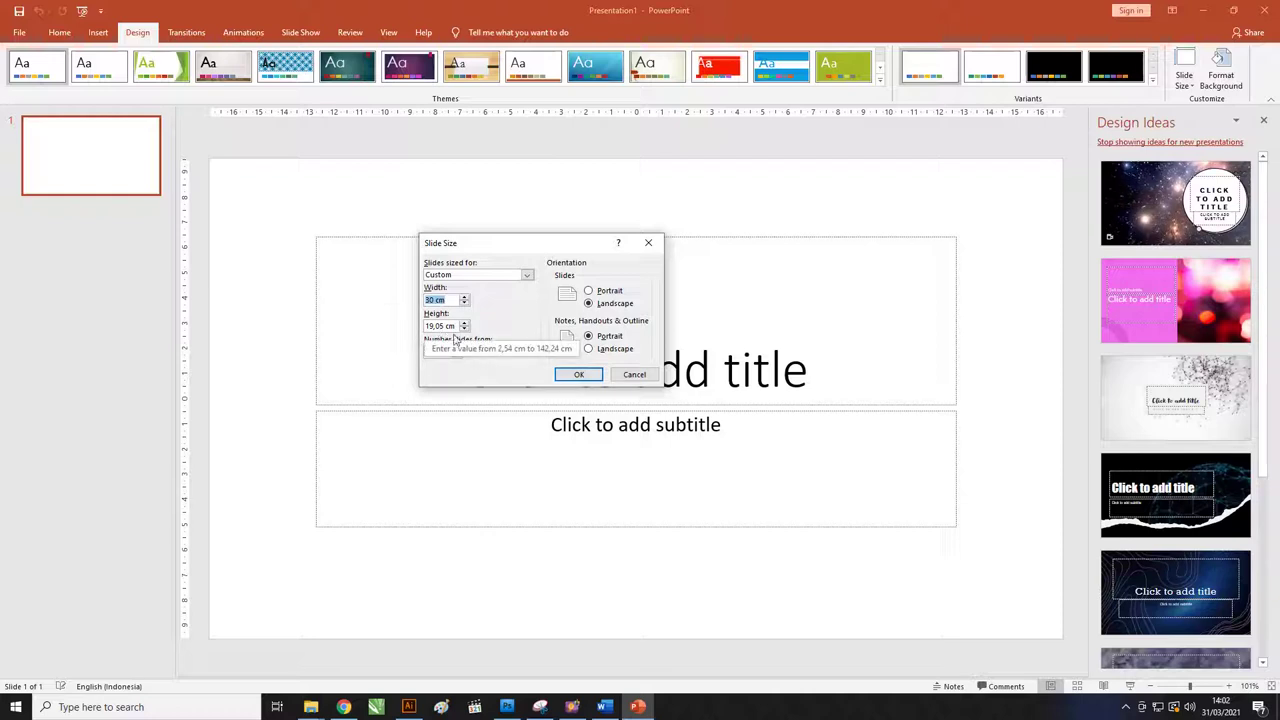
{"action": "left_click", "coordinate": [449, 326]}
{"action": "left_click_drag", "start_coordinate": [449, 326], "coordinate": [366, 314]}
{"action": "key", "text": "ctrl+v"}
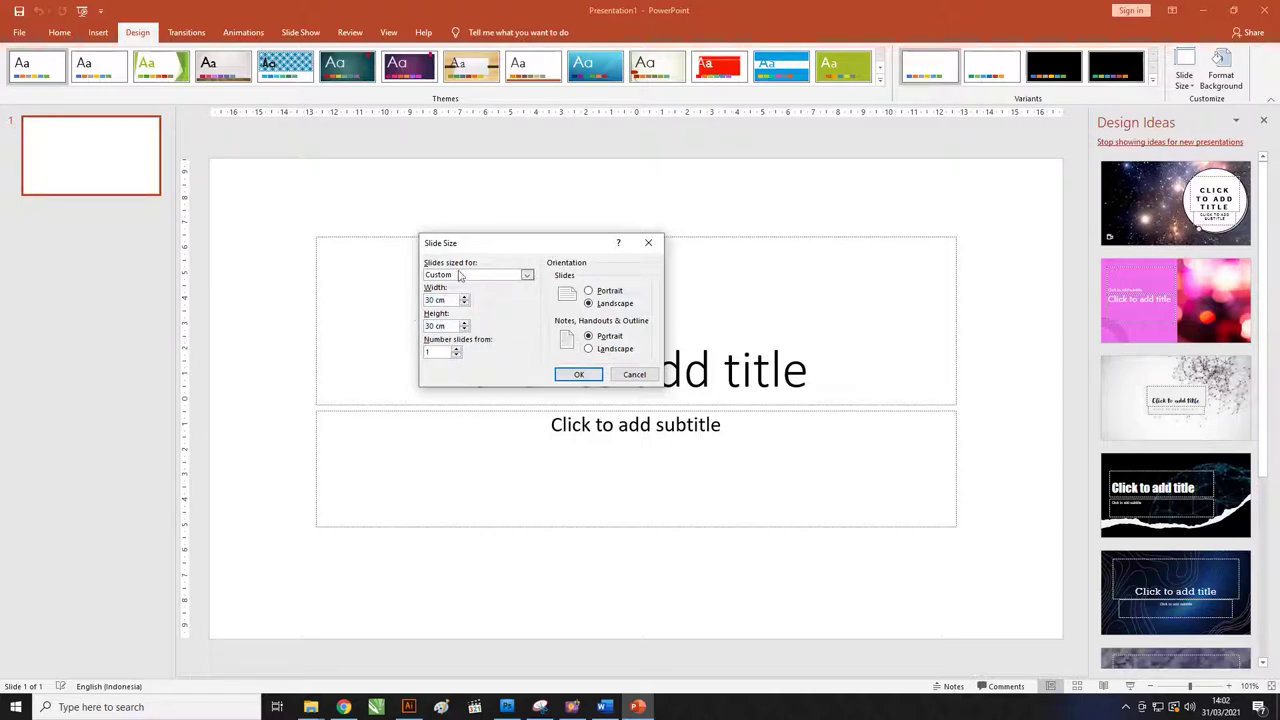
{"action": "left_click_drag", "start_coordinate": [469, 248], "coordinate": [405, 232]}
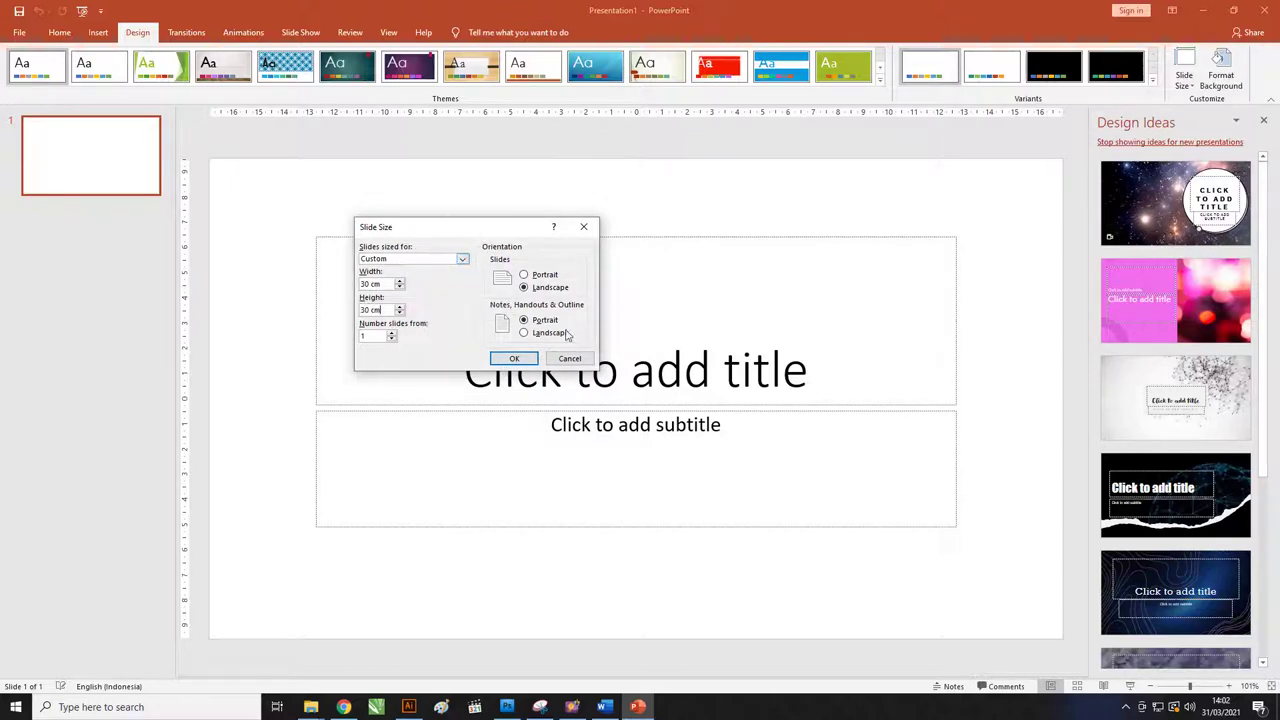
{"action": "left_click", "coordinate": [512, 360]}
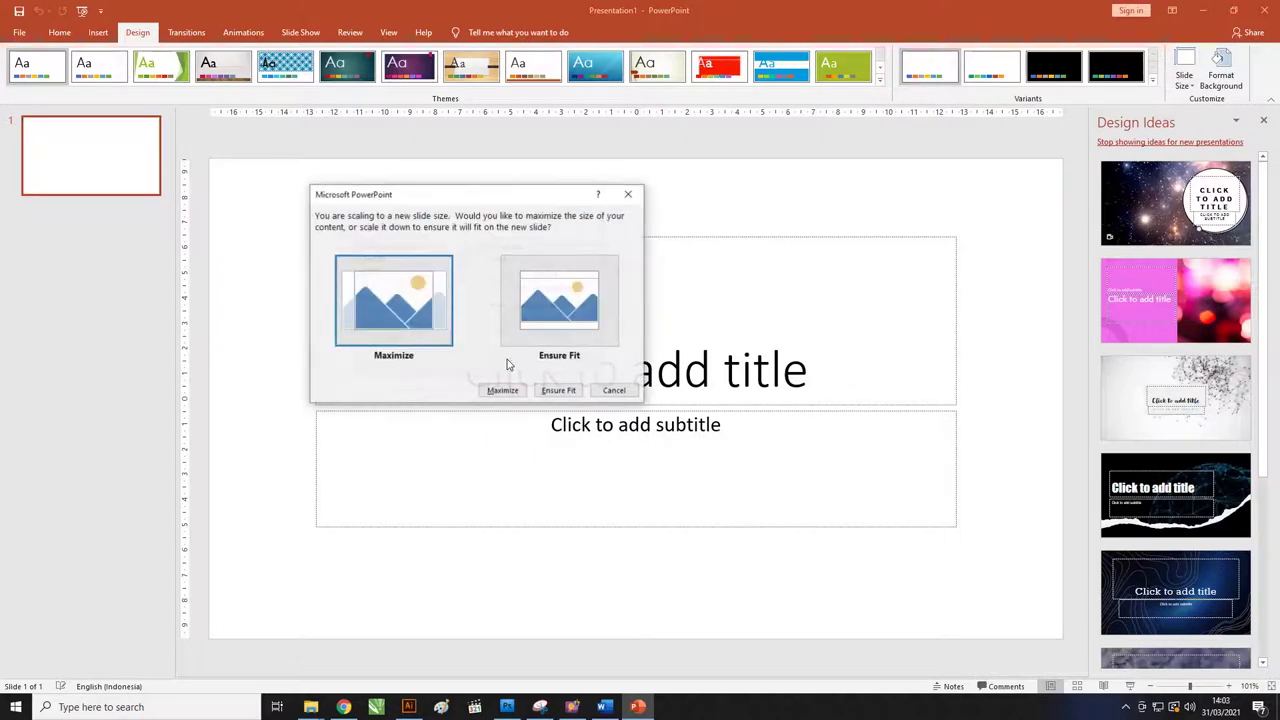
{"action": "left_click_drag", "start_coordinate": [428, 197], "coordinate": [454, 221]}
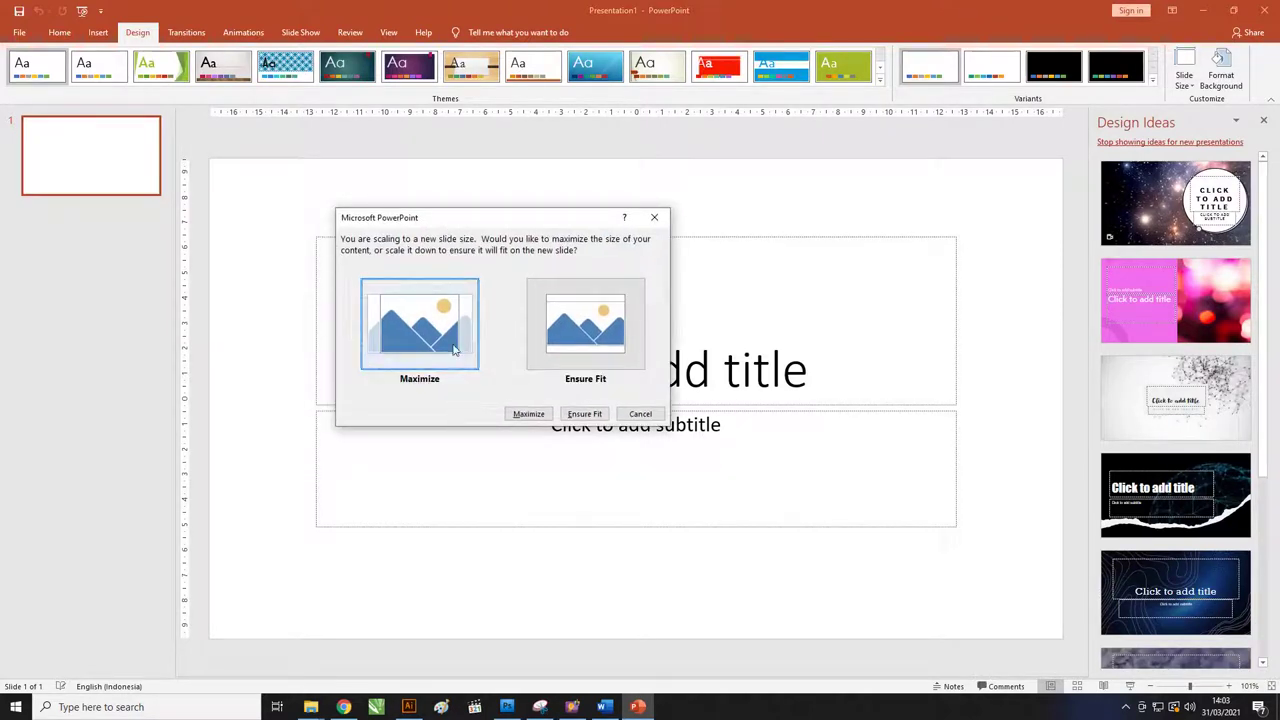
{"action": "left_click", "coordinate": [535, 415]}
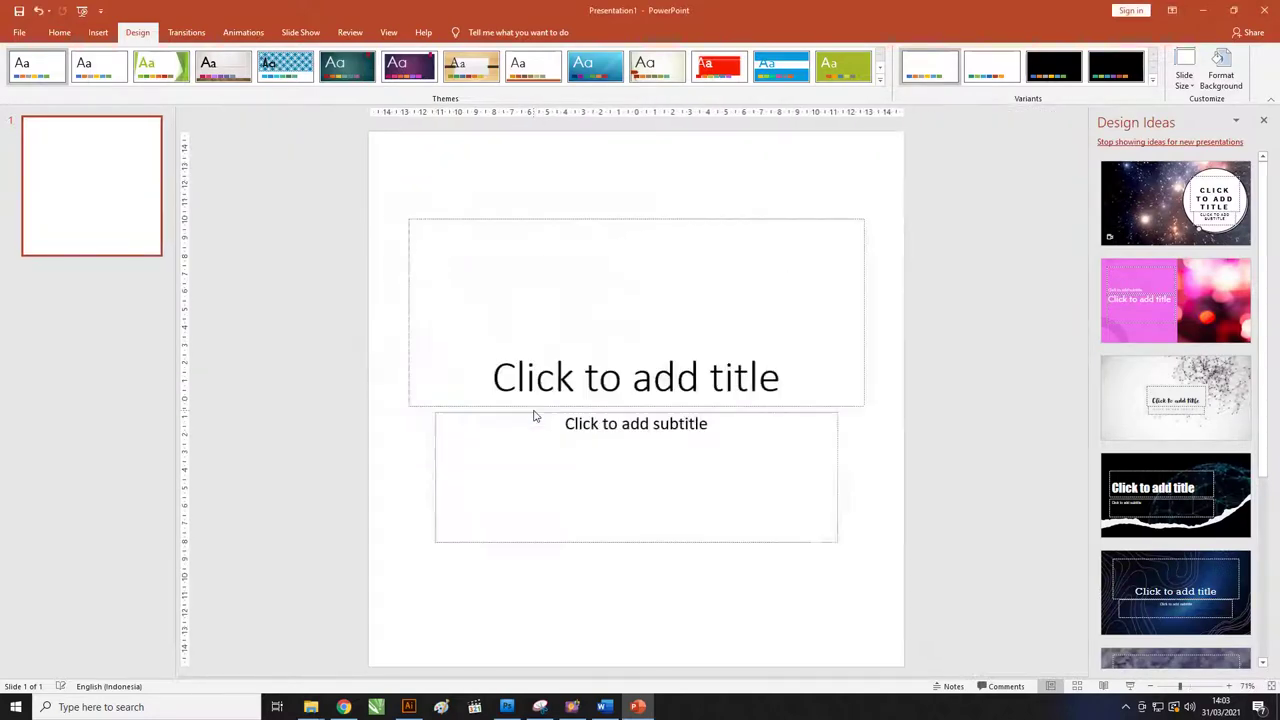
Step: Delete the title and subtitle placeholders so the square slide is empty
{"action": "left_click", "coordinate": [573, 278]}
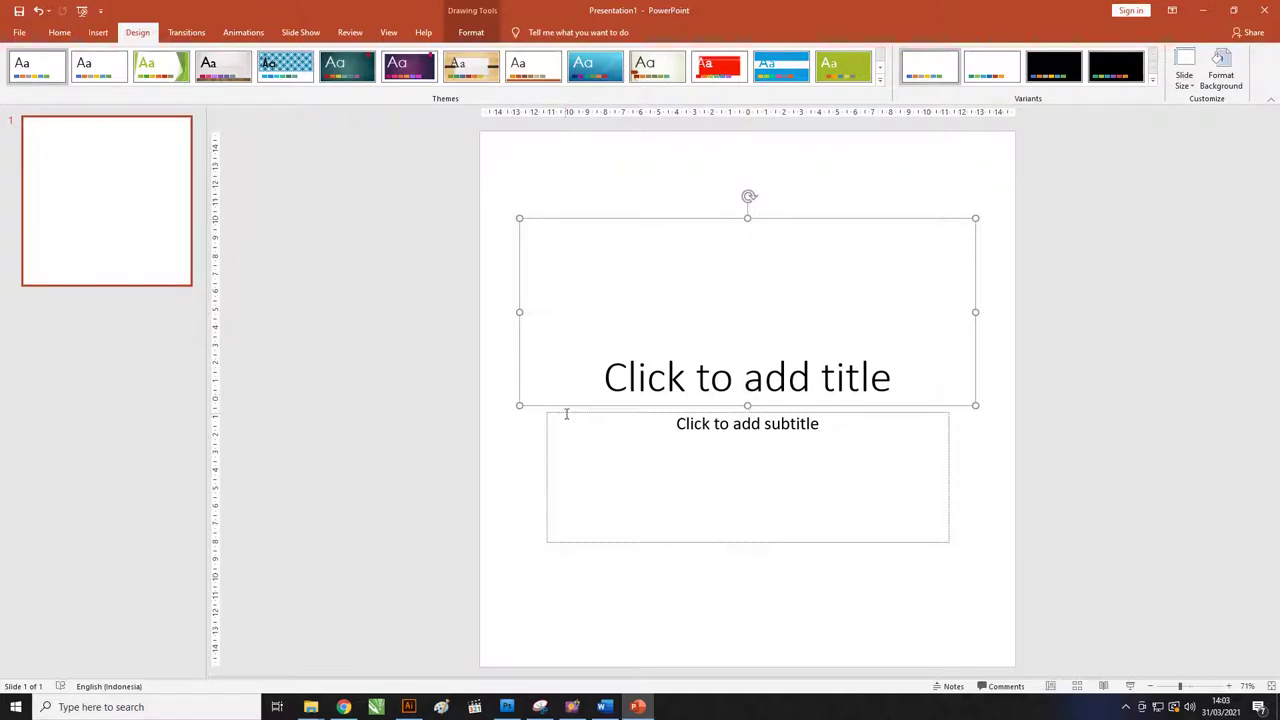
{"action": "left_click", "coordinate": [565, 411], "text": "shift"}
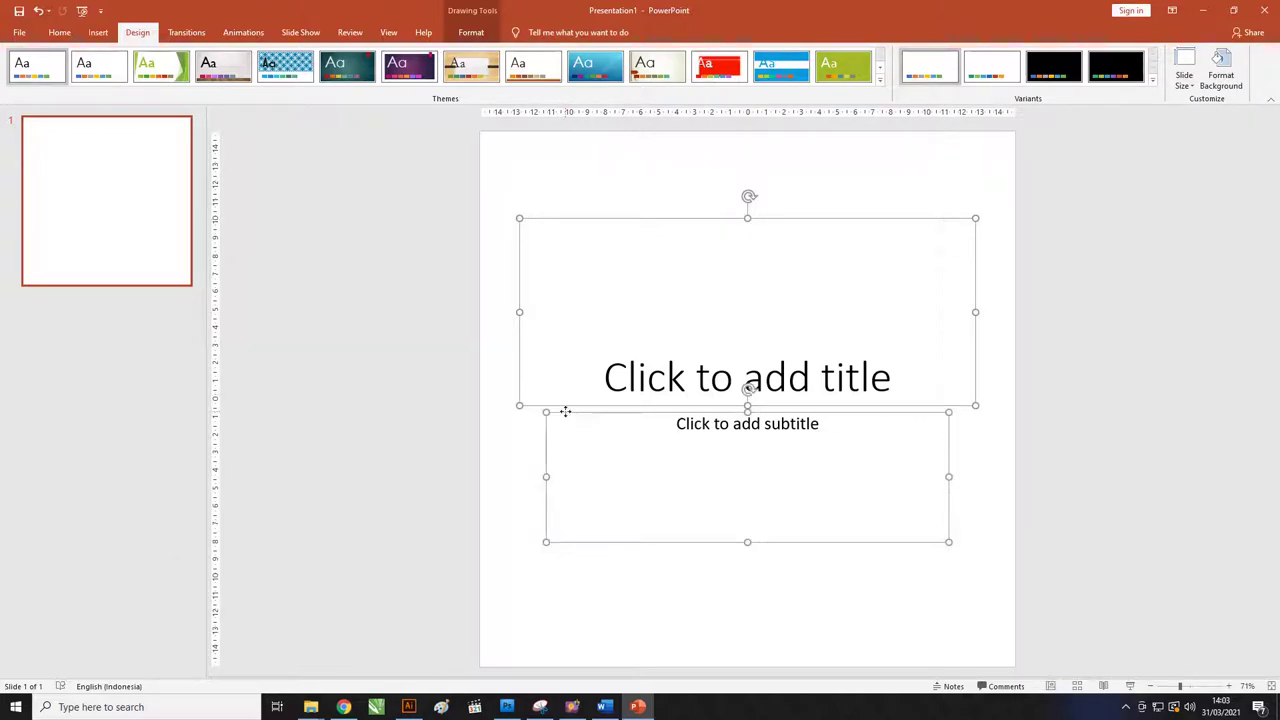
{"action": "key", "text": "Delete"}
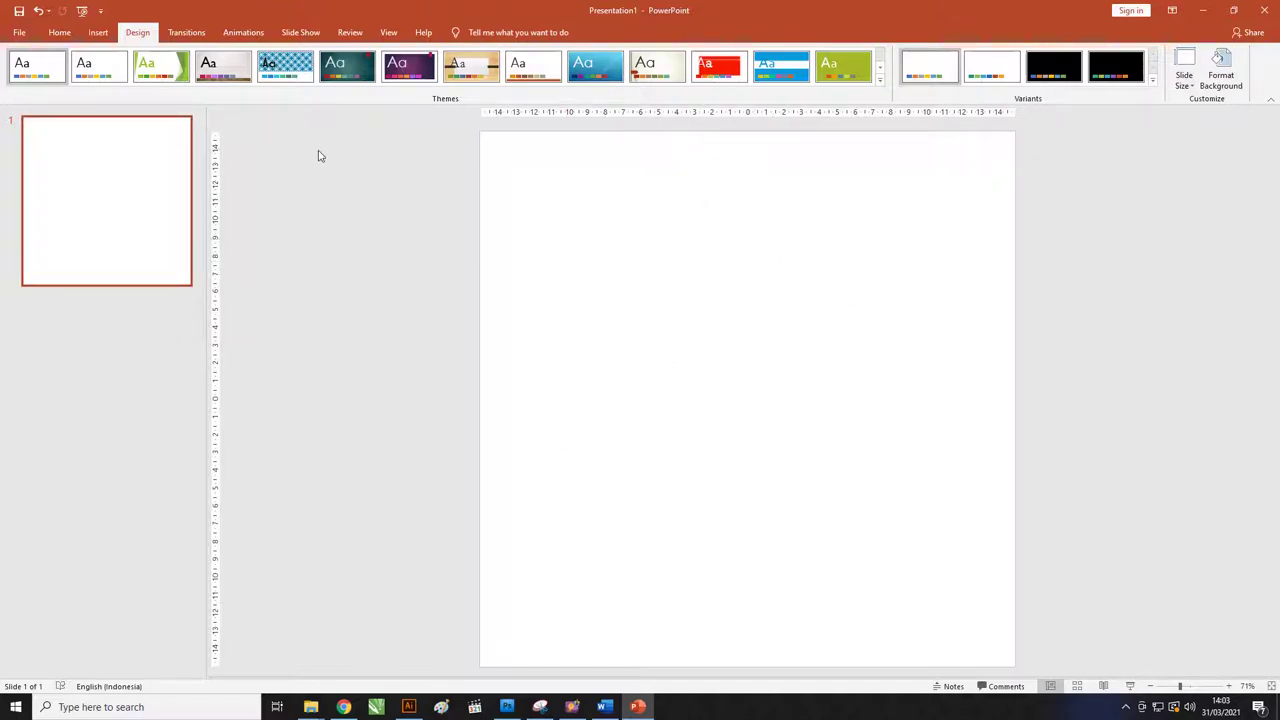
{"action": "left_click", "coordinate": [98, 32]}
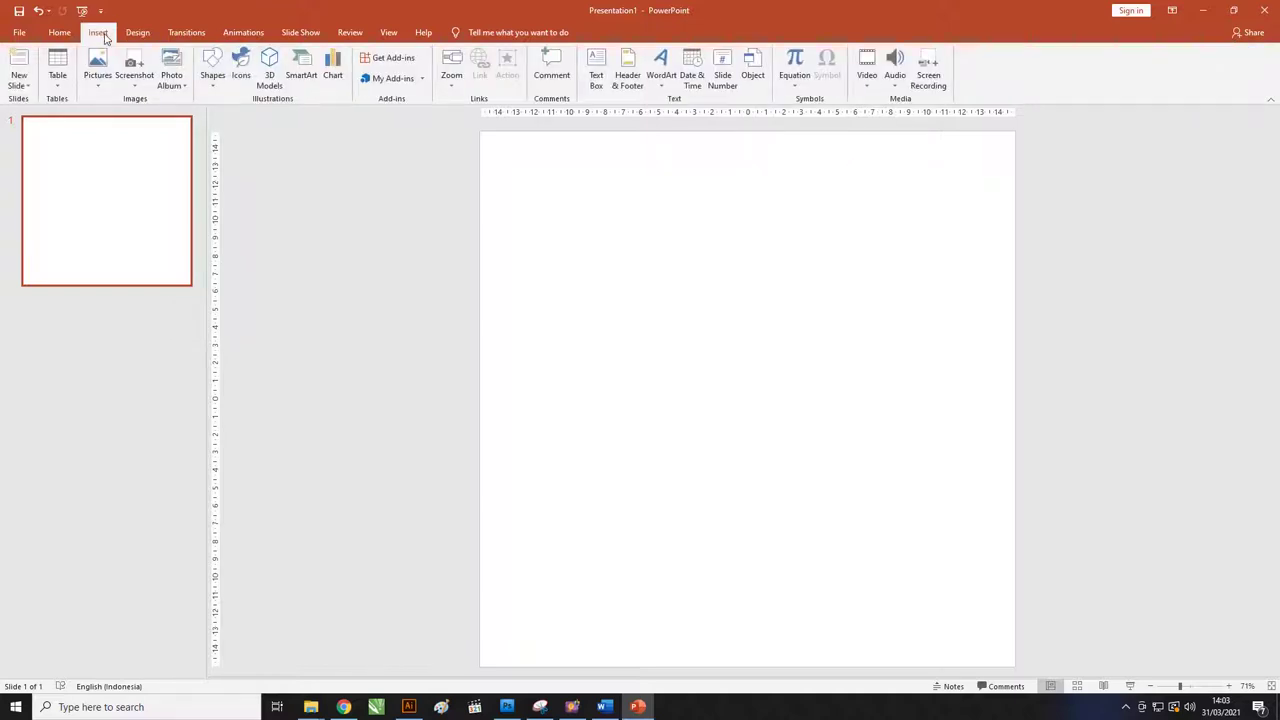
Step: Browse to the Twibbon Ramahdan 2 Powerpoint folder in the Insert Picture dialog
{"action": "left_click", "coordinate": [97, 70]}
{"action": "left_click", "coordinate": [112, 121]}
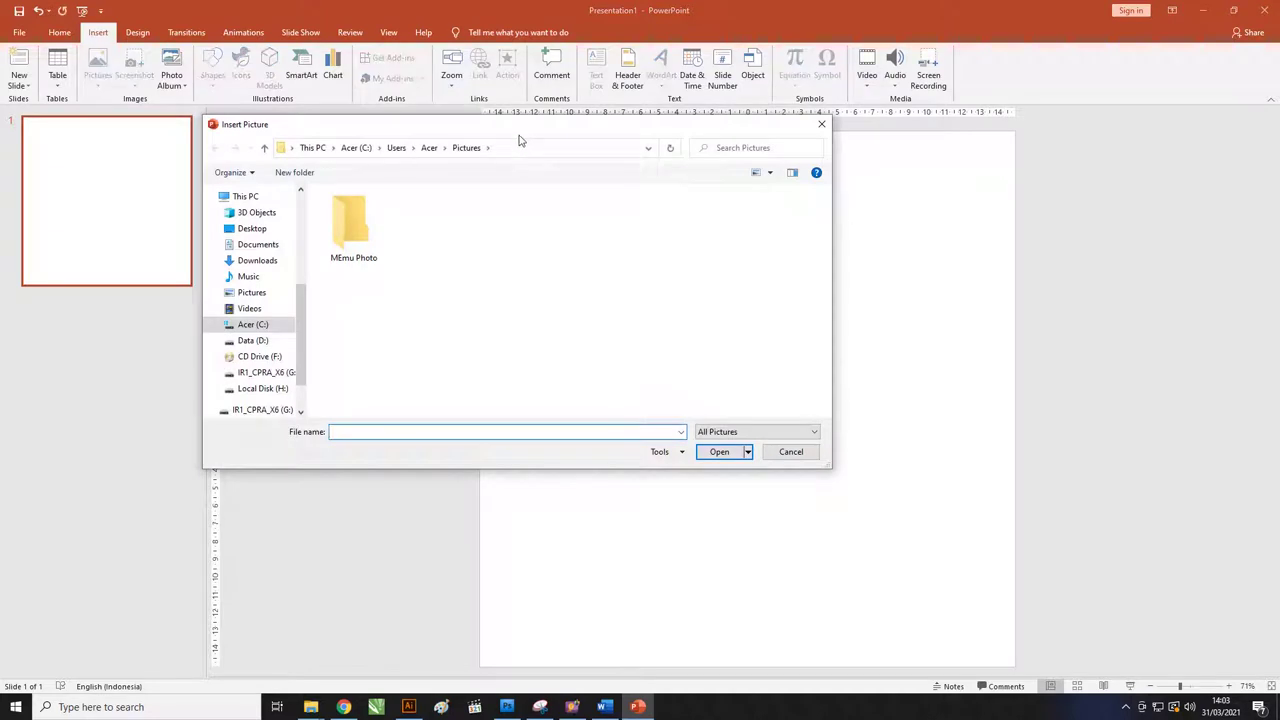
{"action": "left_click_drag", "start_coordinate": [517, 137], "coordinate": [530, 133]}
{"action": "left_click", "coordinate": [522, 152]}
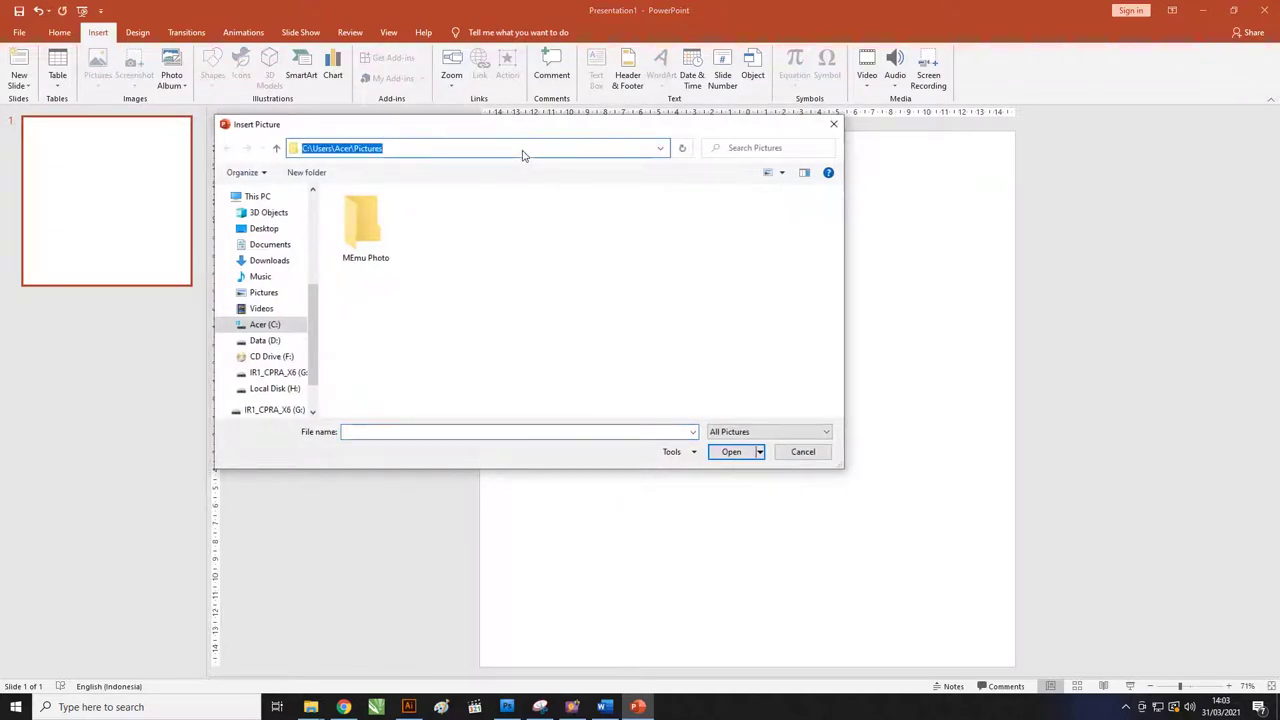
{"action": "type", "text": "30 cm"}
{"action": "key", "text": "Return"}
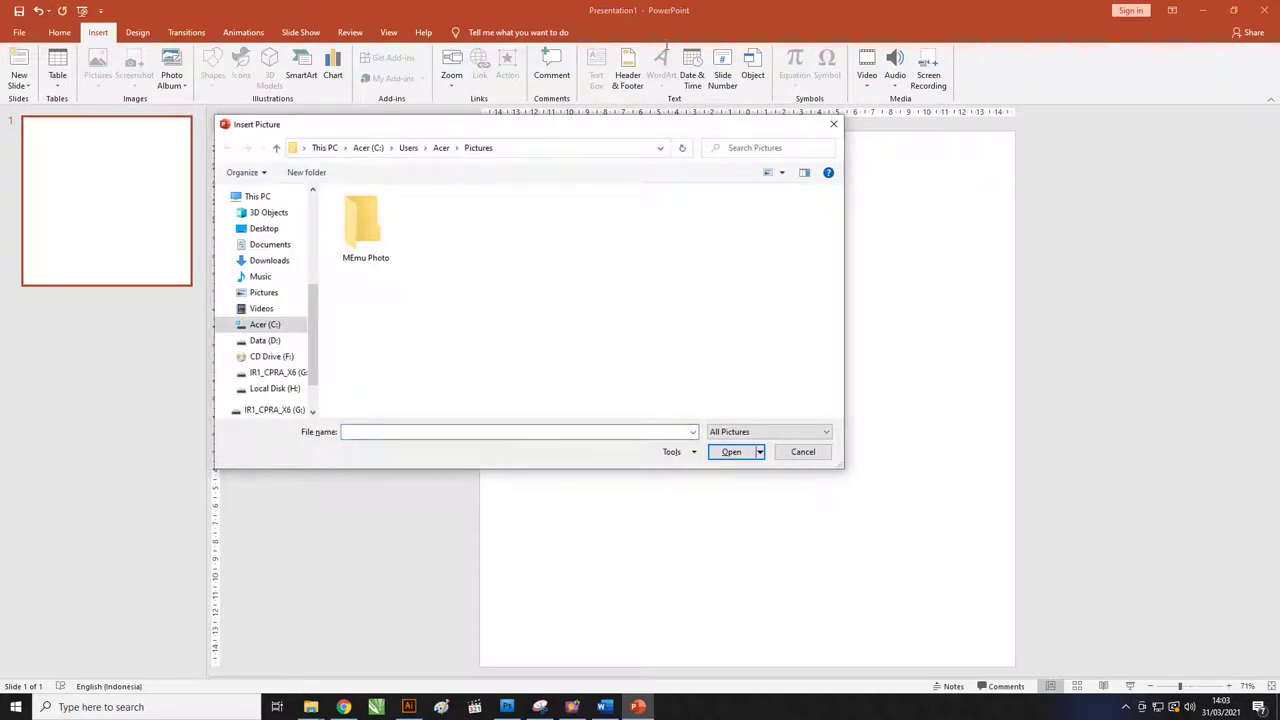
{"action": "left_click", "coordinate": [532, 150]}
{"action": "key", "text": "ctrl+v"}
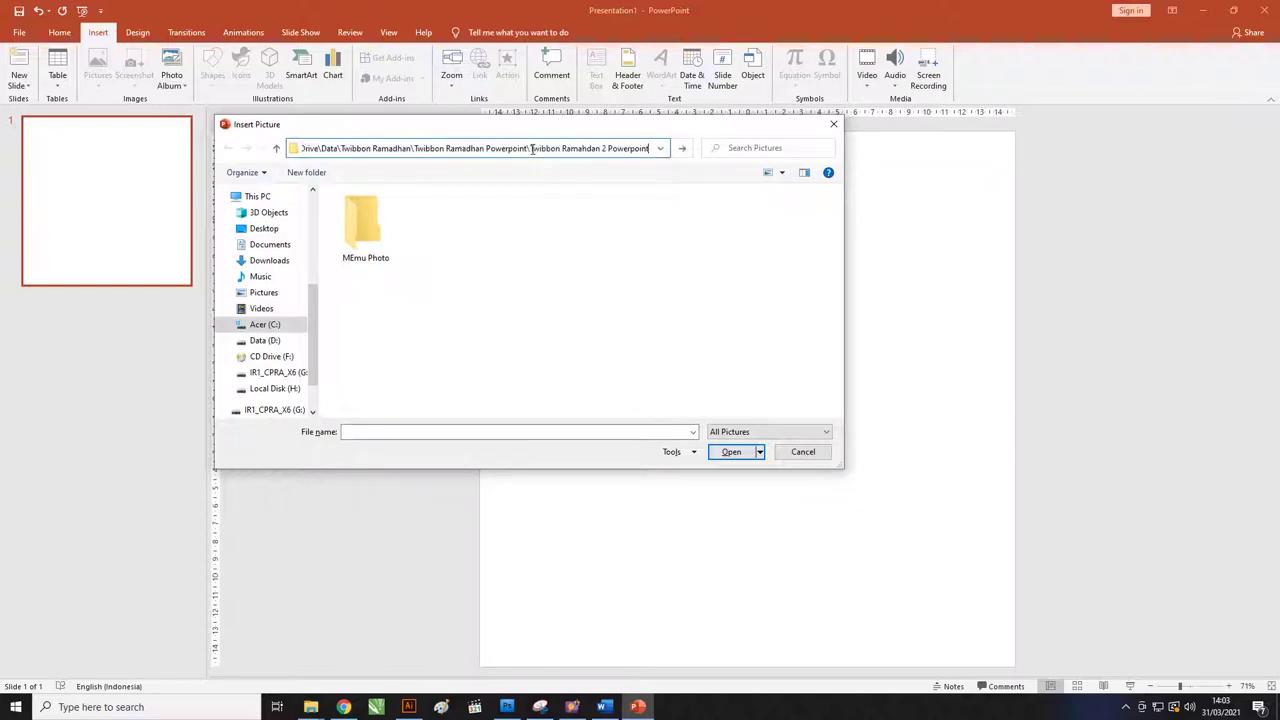
{"action": "key", "text": "Return"}
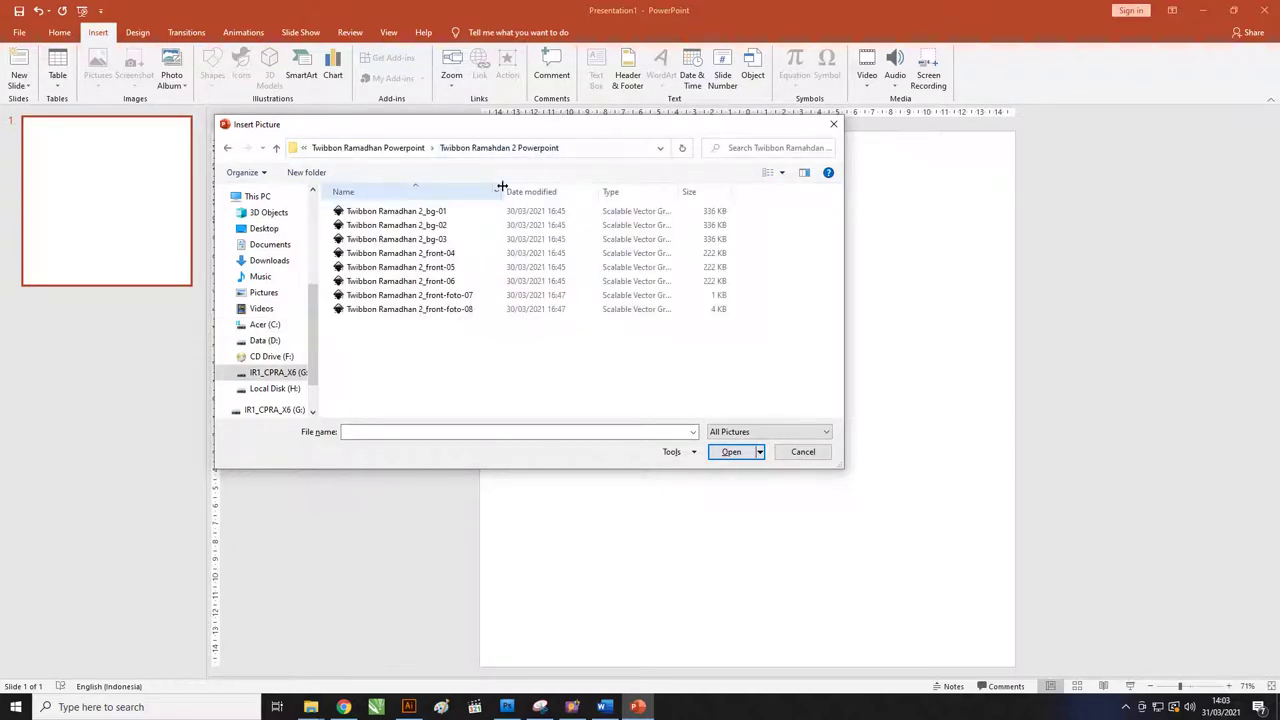
{"action": "double_click", "coordinate": [502, 186]}
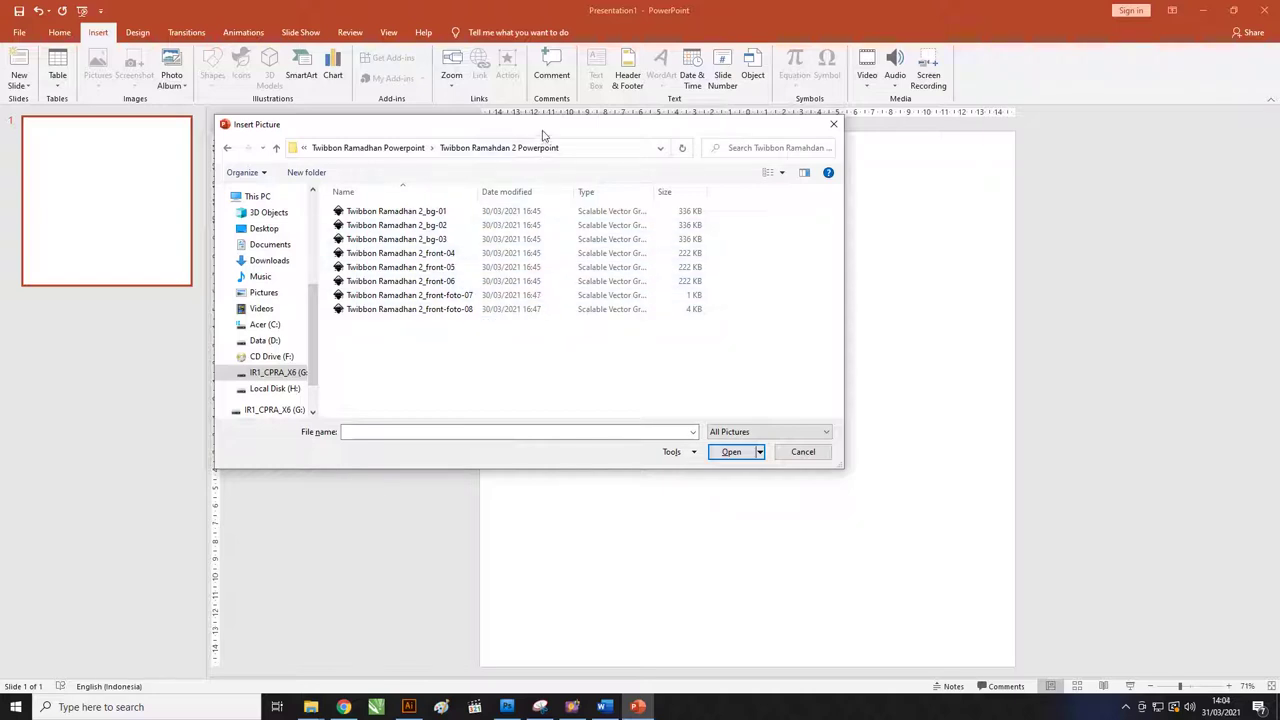
Step: Insert bg-01, front-04, front-foto-07 and front-foto-08 onto the slide together
{"action": "left_click_drag", "start_coordinate": [540, 128], "coordinate": [563, 121]}
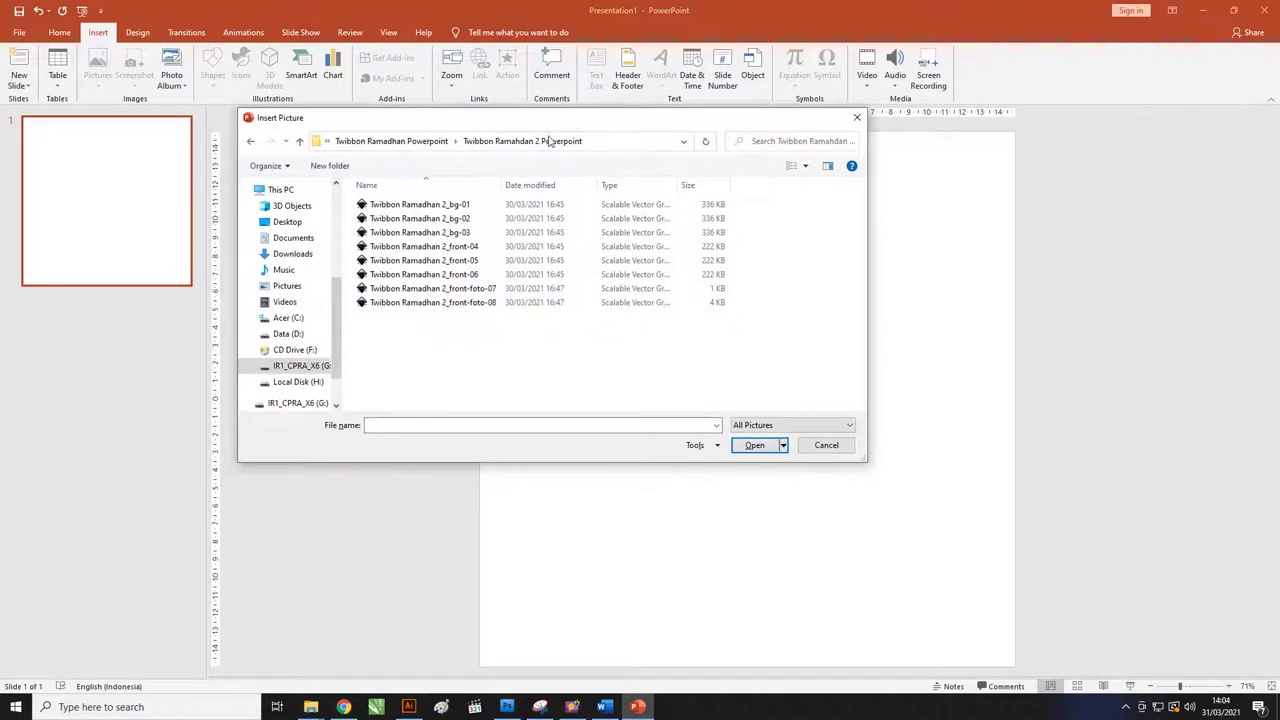
{"action": "left_click", "coordinate": [462, 205]}
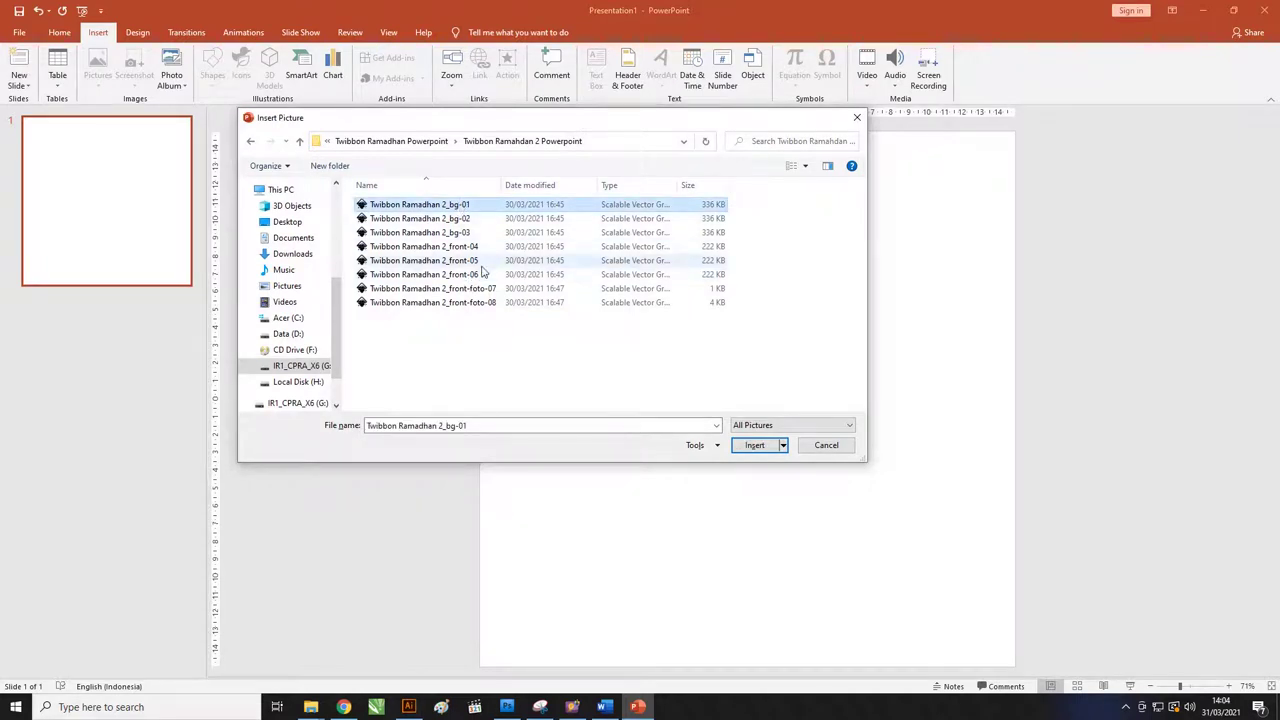
{"action": "left_click", "coordinate": [478, 246], "text": "ctrl"}
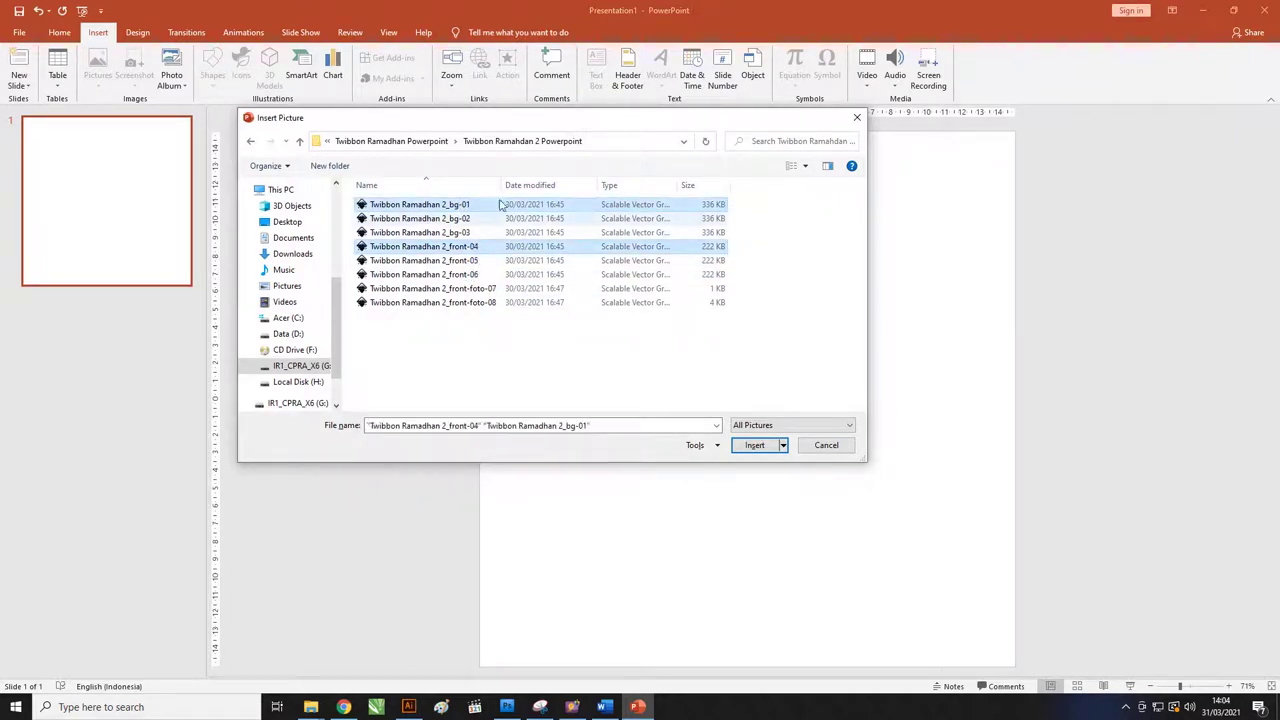
{"action": "left_click", "coordinate": [497, 289], "text": "ctrl"}
{"action": "left_click", "coordinate": [493, 302], "text": "ctrl"}
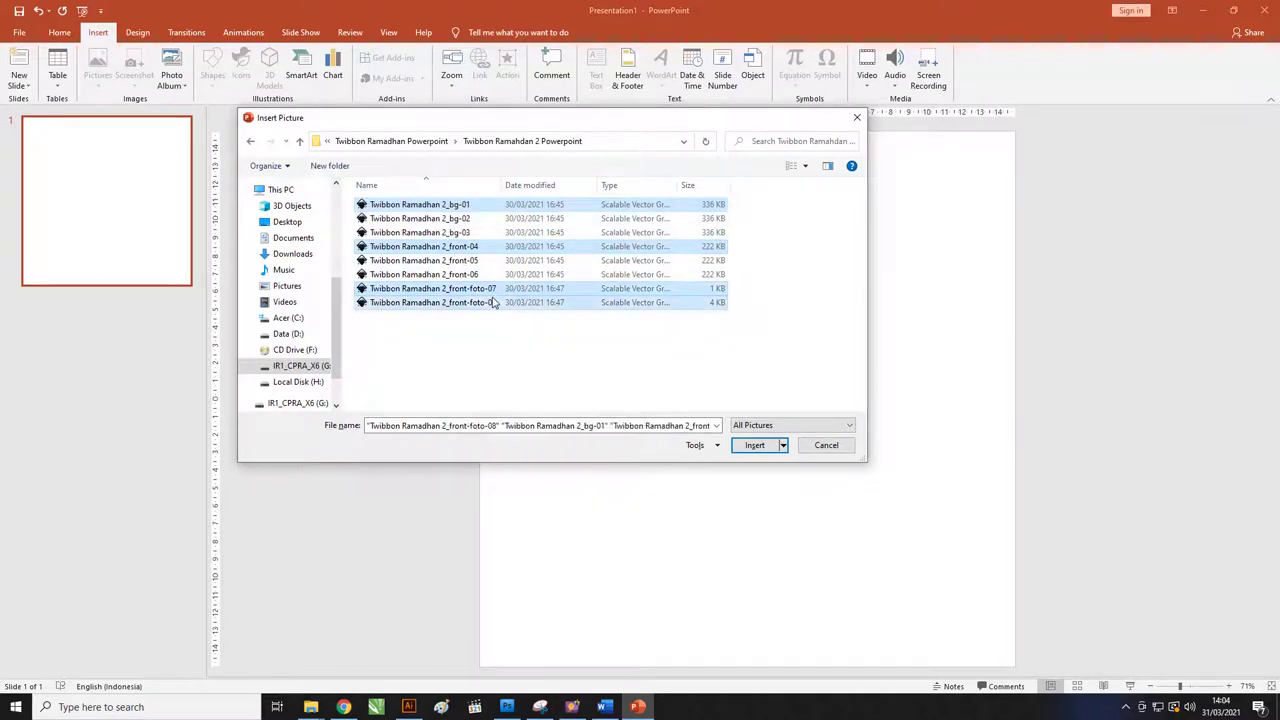
{"action": "left_click", "coordinate": [756, 445]}
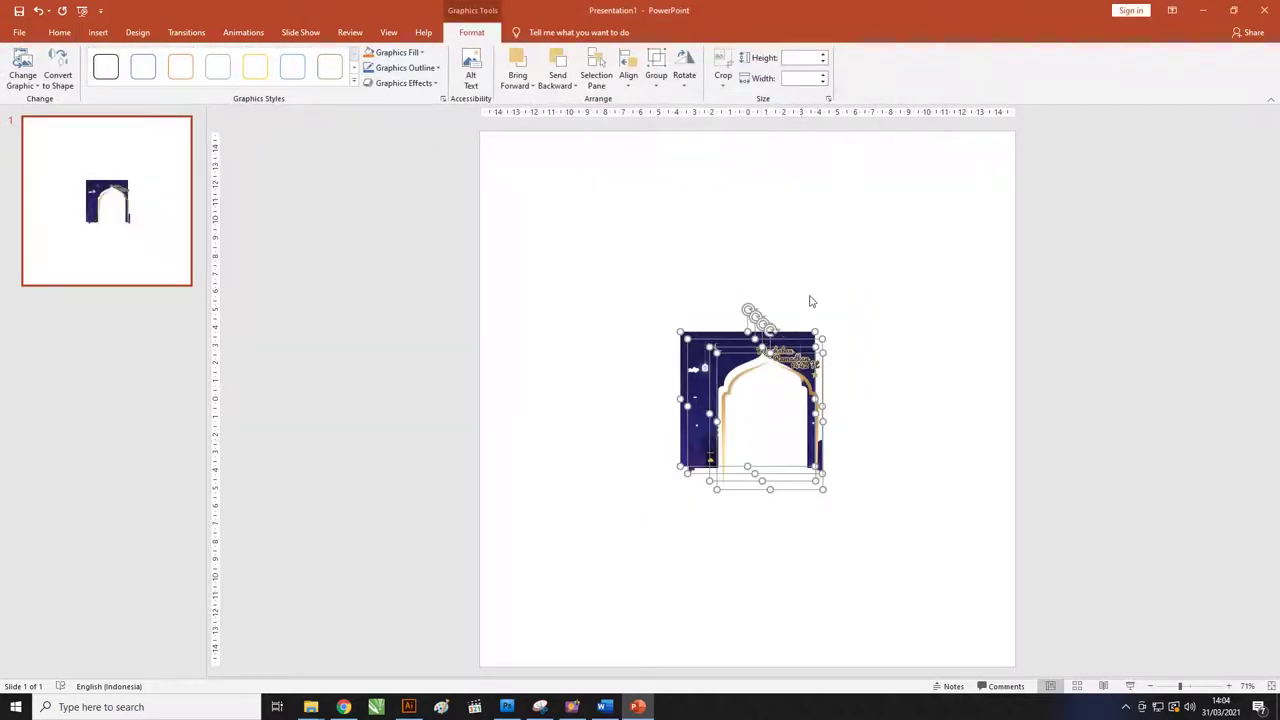
{"action": "left_click", "coordinate": [819, 279]}
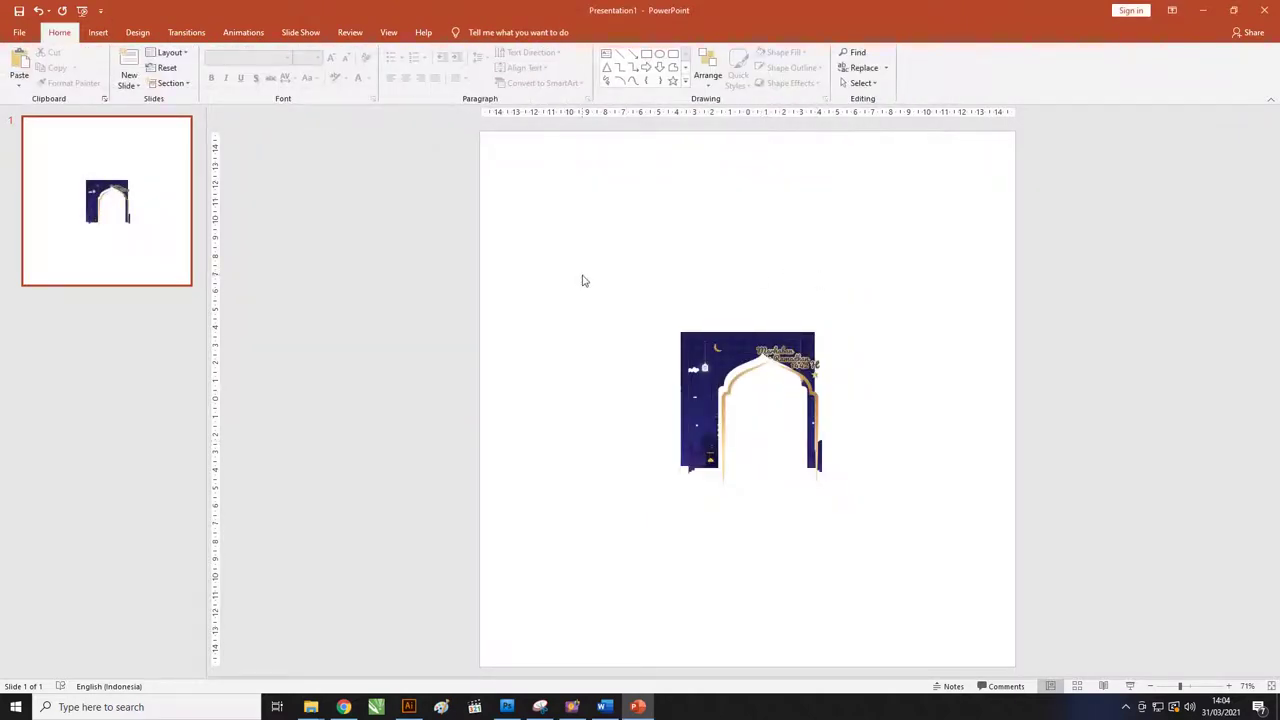
Step: Select the whole twibbon image and enlarge it beyond the slide edges
{"action": "scroll", "coordinate": [584, 281], "scroll_direction": "down", "scroll_amount": 5}
{"action": "left_click_drag", "start_coordinate": [679, 323], "coordinate": [857, 518]}
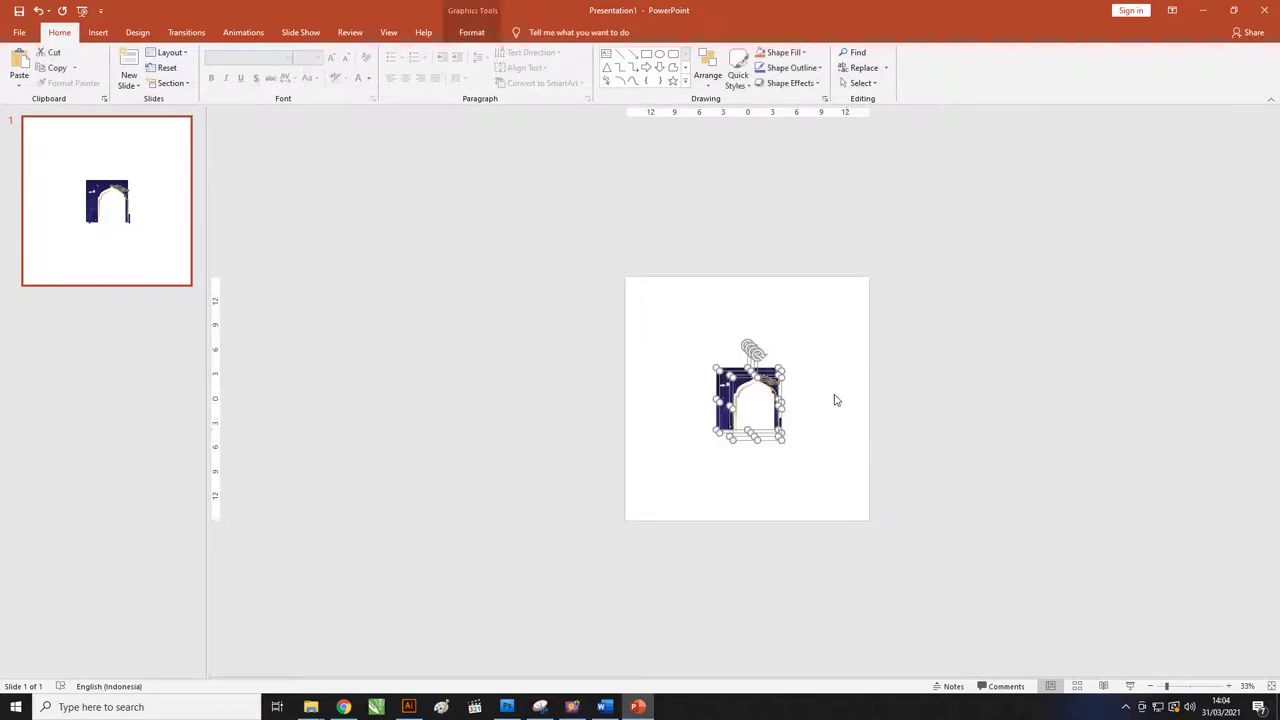
{"action": "left_click_drag", "start_coordinate": [788, 367], "coordinate": [884, 268]}
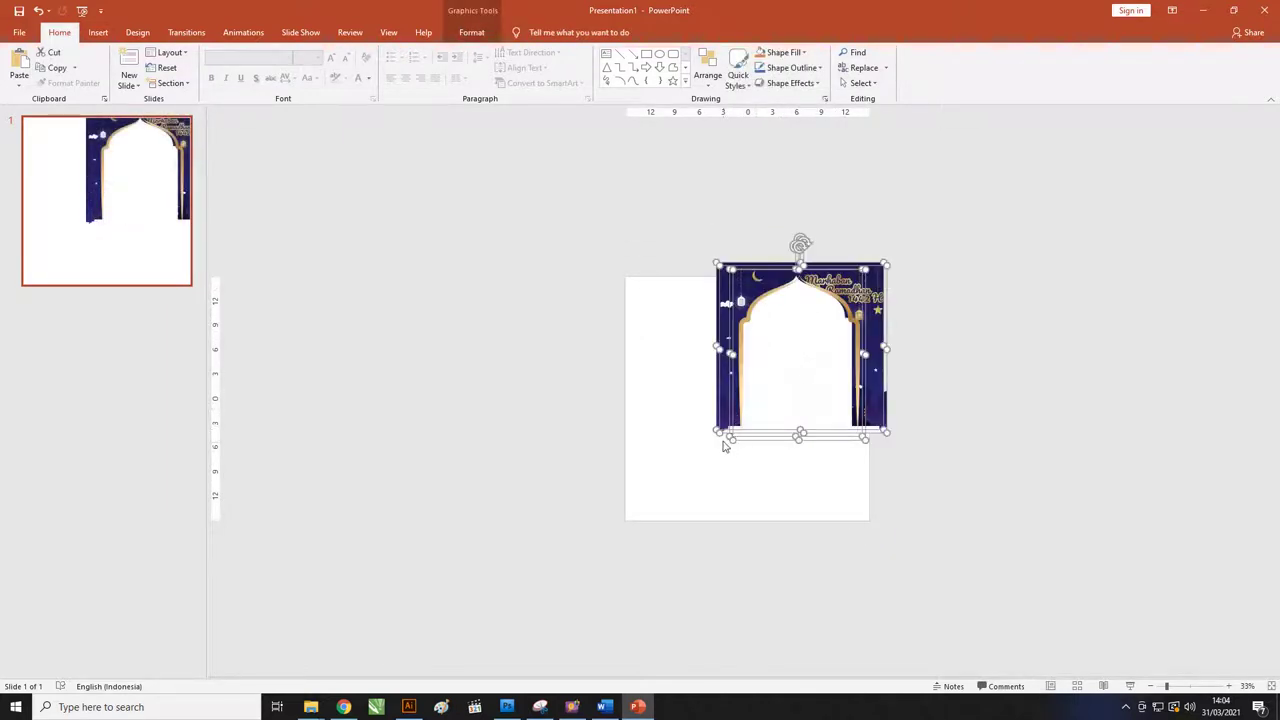
{"action": "left_click_drag", "start_coordinate": [725, 446], "coordinate": [654, 495]}
{"action": "left_click", "coordinate": [943, 314]}
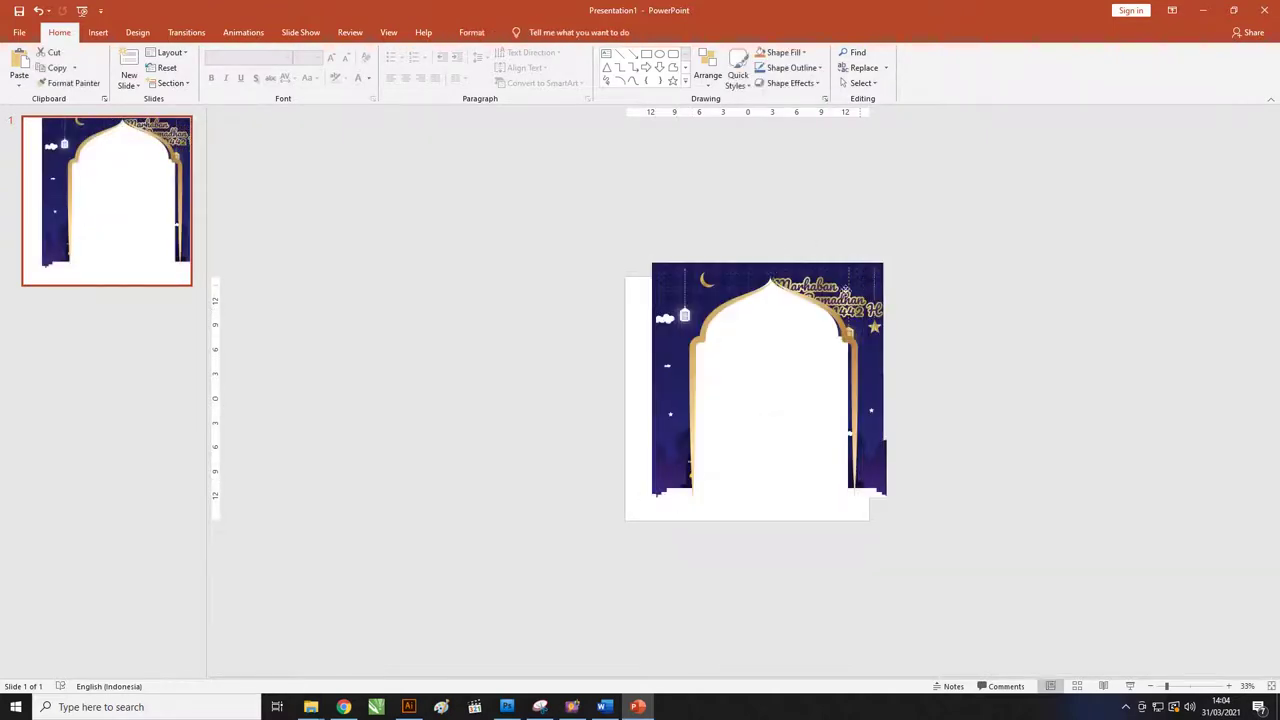
Step: Move the gold arch, white arch and mosque layers off the slide, then stretch the blue background over it
{"action": "left_click_drag", "start_coordinate": [845, 292], "coordinate": [613, 292]}
{"action": "mouse_move", "coordinate": [807, 343]}
{"action": "left_mouse_down"}
{"action": "mouse_move", "coordinate": [1109, 343]}
{"action": "mouse_move", "coordinate": [390, 243]}
{"action": "left_mouse_up"}
{"action": "left_click_drag", "start_coordinate": [734, 310], "coordinate": [706, 325]}
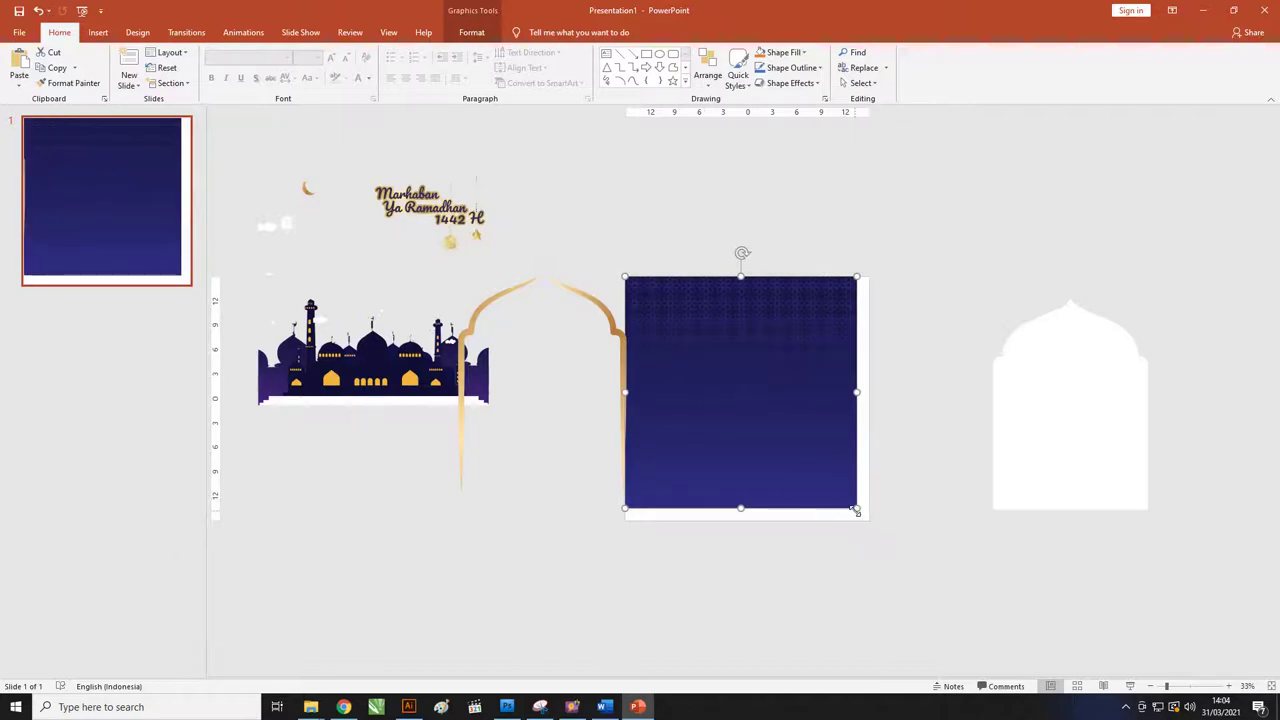
{"action": "left_click_drag", "start_coordinate": [854, 509], "coordinate": [869, 520]}
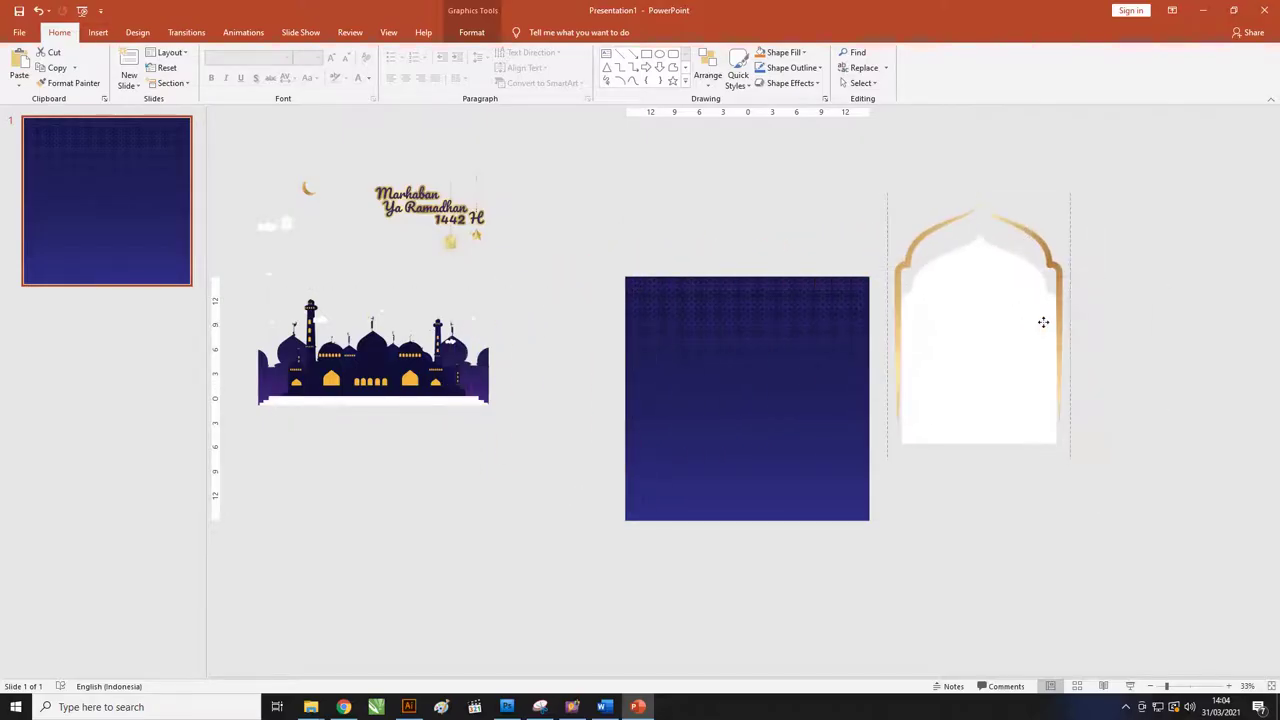
{"action": "left_click_drag", "start_coordinate": [1043, 322], "coordinate": [1046, 297]}
{"action": "left_click", "coordinate": [1108, 284]}
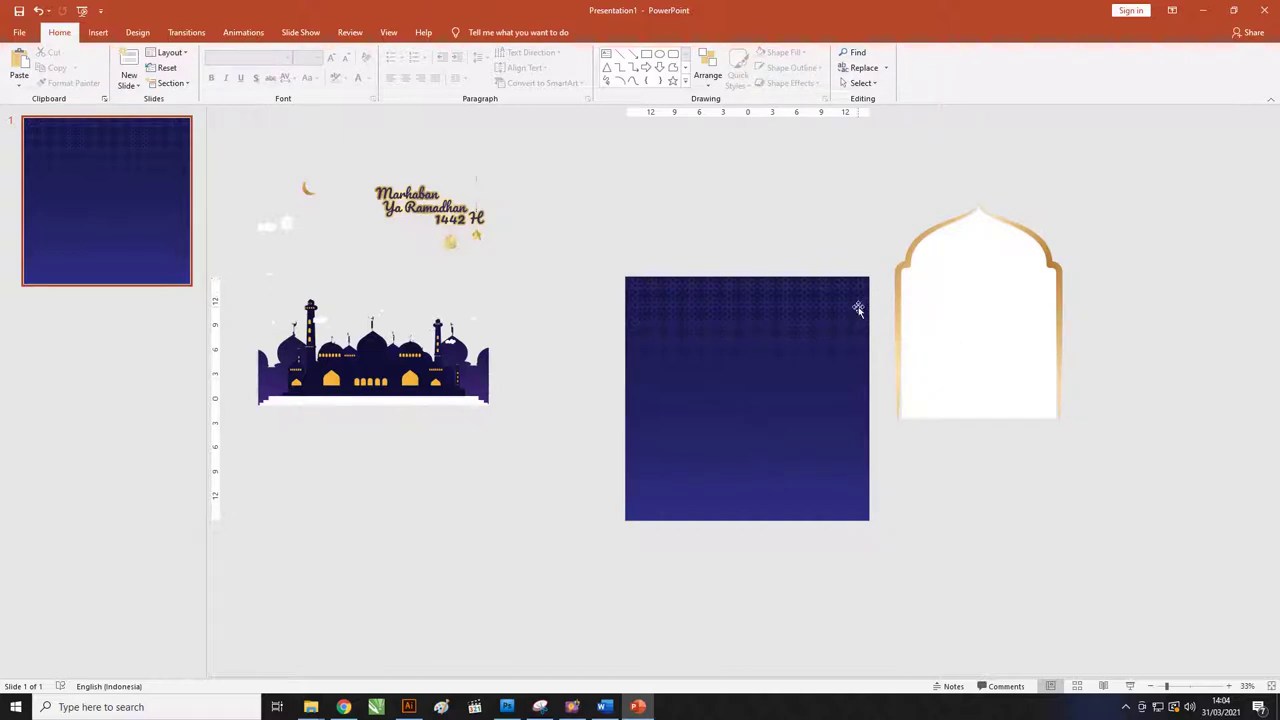
{"action": "left_click", "coordinate": [809, 318]}
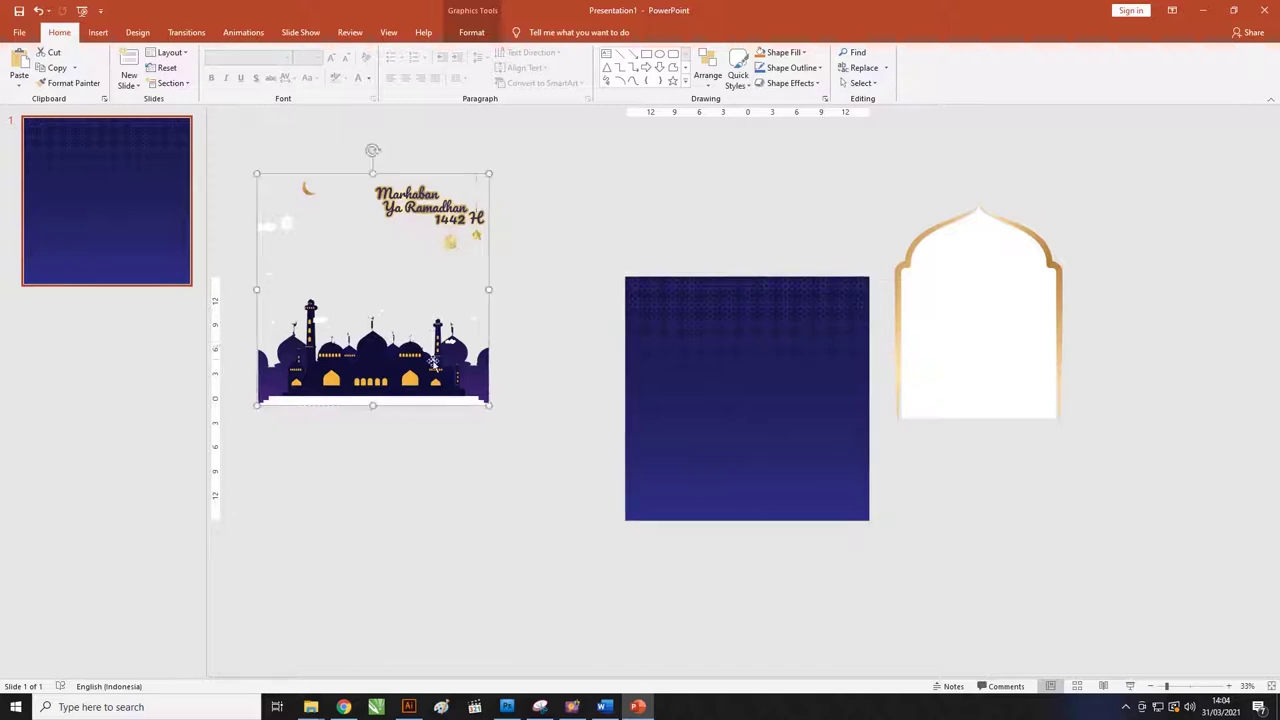
{"action": "left_click_drag", "start_coordinate": [445, 348], "coordinate": [587, 358]}
{"action": "left_click_drag", "start_coordinate": [1166, 689], "coordinate": [1274, 676]}
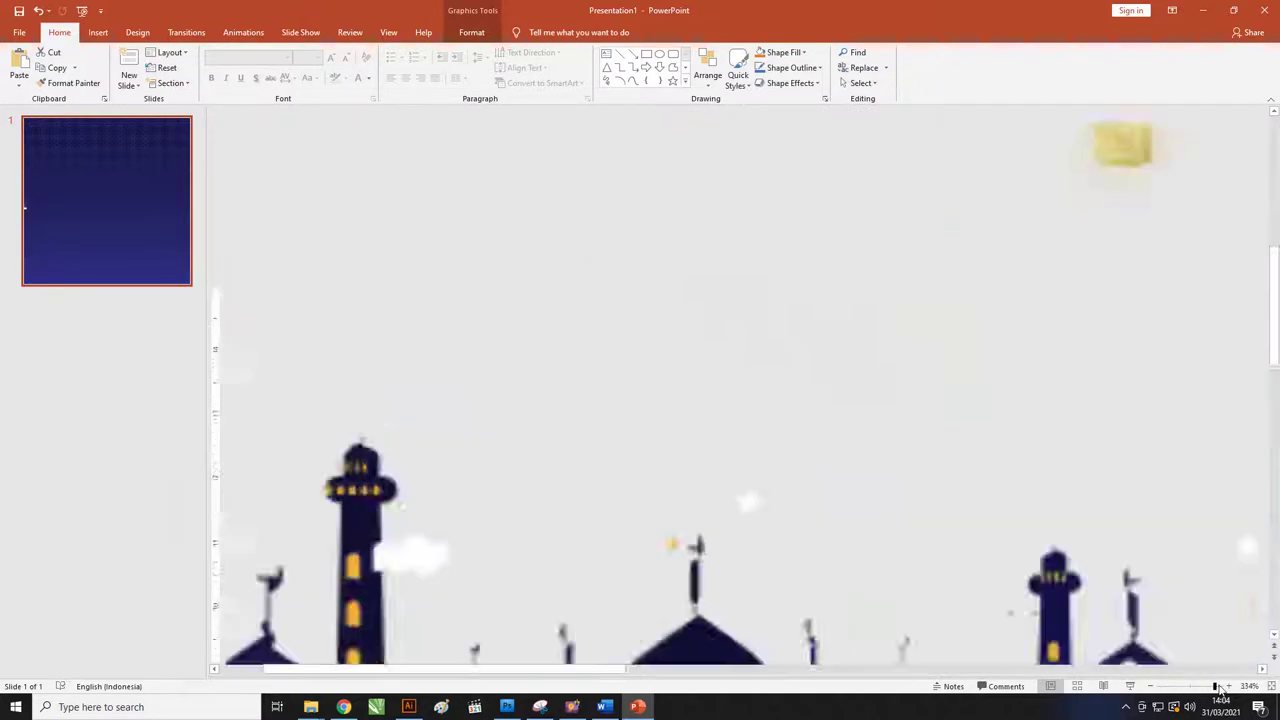
{"action": "scroll", "coordinate": [743, 502], "scroll_direction": "down", "scroll_amount": 3}
{"action": "scroll", "coordinate": [757, 489], "scroll_direction": "down", "scroll_amount": 2}
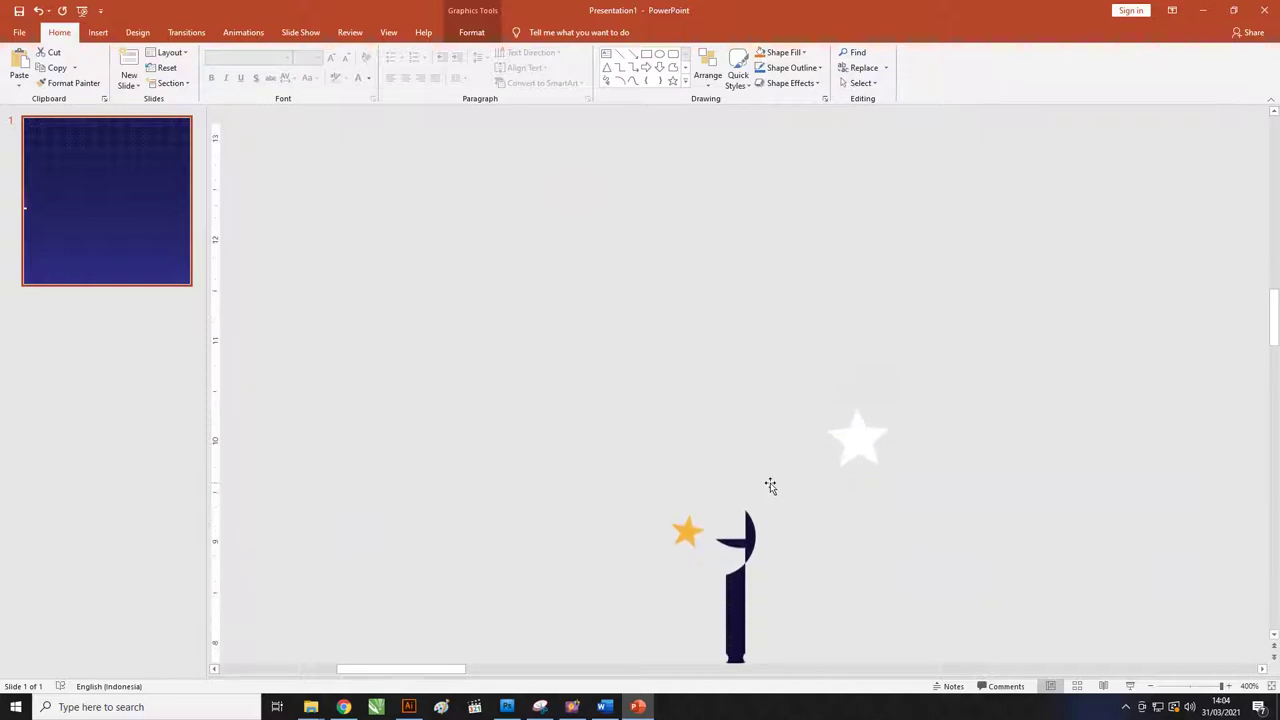
{"action": "scroll", "coordinate": [769, 486], "scroll_direction": "down", "scroll_amount": 2}
{"action": "scroll", "coordinate": [780, 487], "scroll_direction": "down", "scroll_amount": 2}
{"action": "scroll", "coordinate": [780, 486], "scroll_direction": "down", "scroll_amount": 1}
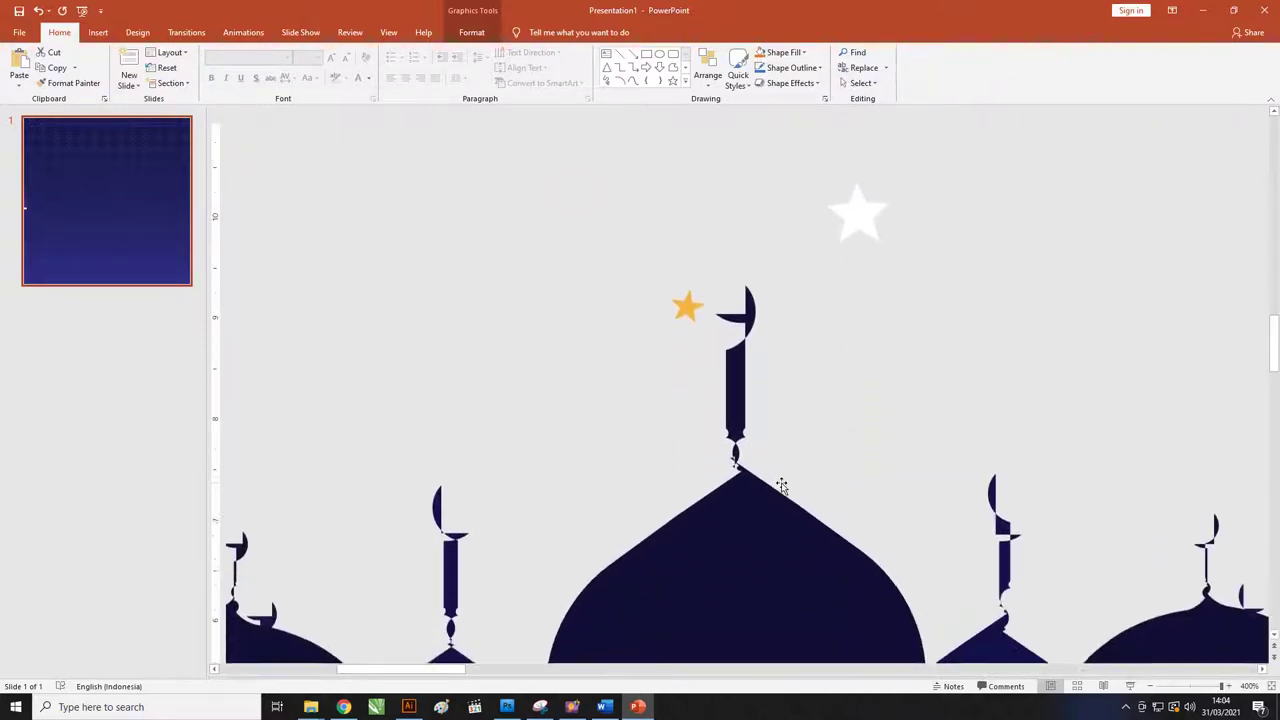
{"action": "scroll", "coordinate": [785, 478], "scroll_direction": "down", "scroll_amount": 1}
{"action": "scroll", "coordinate": [790, 473], "scroll_direction": "down", "scroll_amount": 1}
{"action": "scroll", "coordinate": [791, 471], "scroll_direction": "down", "scroll_amount": 1}
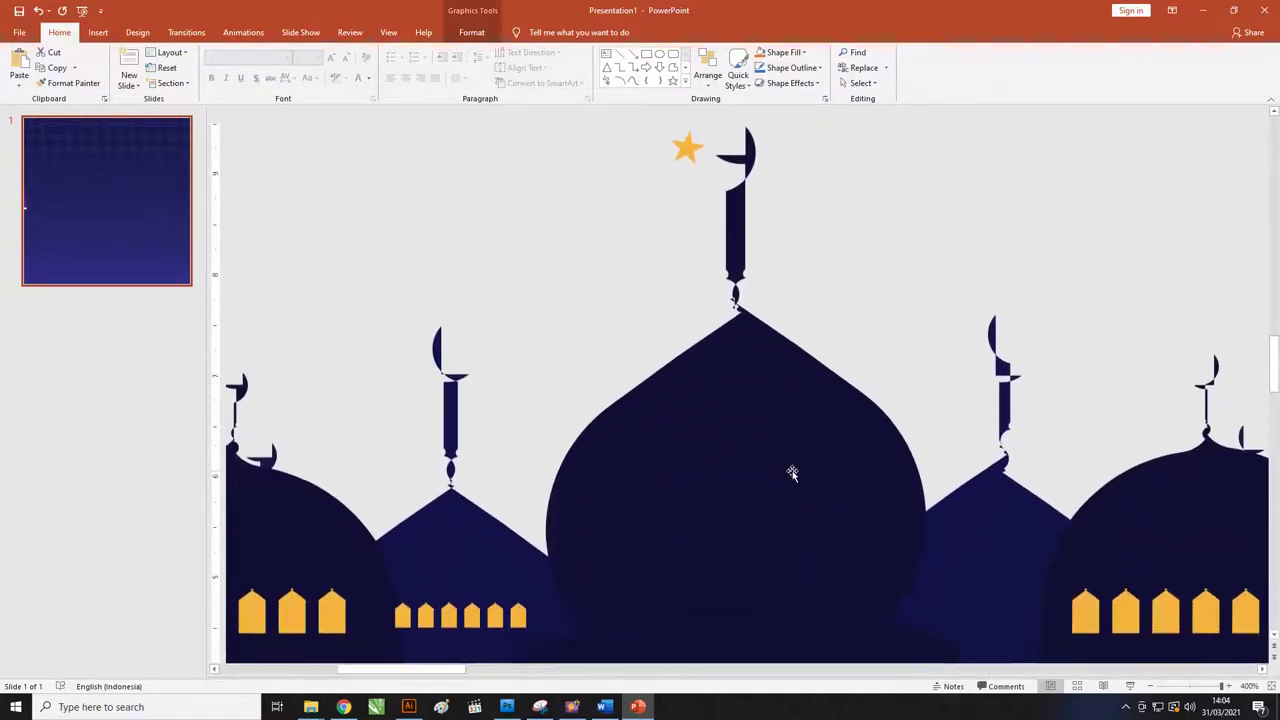
{"action": "scroll", "coordinate": [791, 471], "scroll_direction": "down", "scroll_amount": 1}
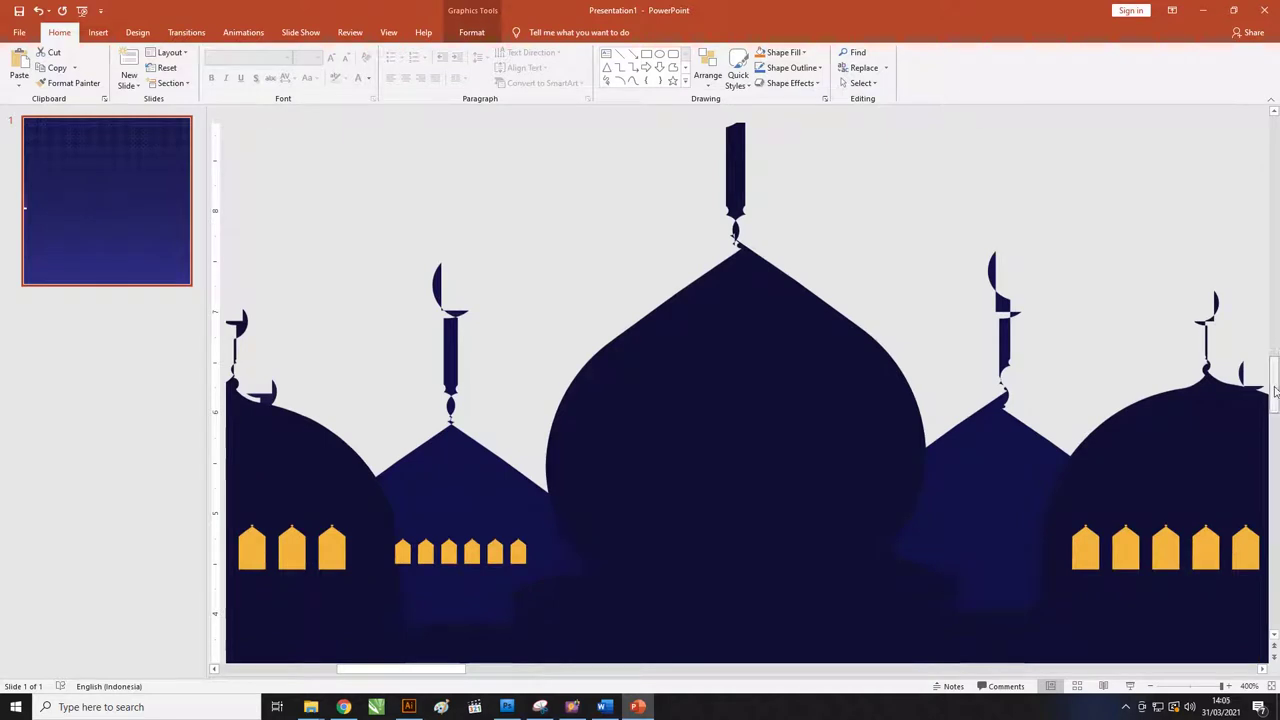
{"action": "scroll", "coordinate": [660, 445], "scroll_direction": "down", "scroll_amount": 2}
{"action": "scroll", "coordinate": [657, 448], "scroll_direction": "down", "scroll_amount": 1}
{"action": "scroll", "coordinate": [669, 441], "scroll_direction": "down", "scroll_amount": 2}
{"action": "scroll", "coordinate": [669, 439], "scroll_direction": "down", "scroll_amount": 1}
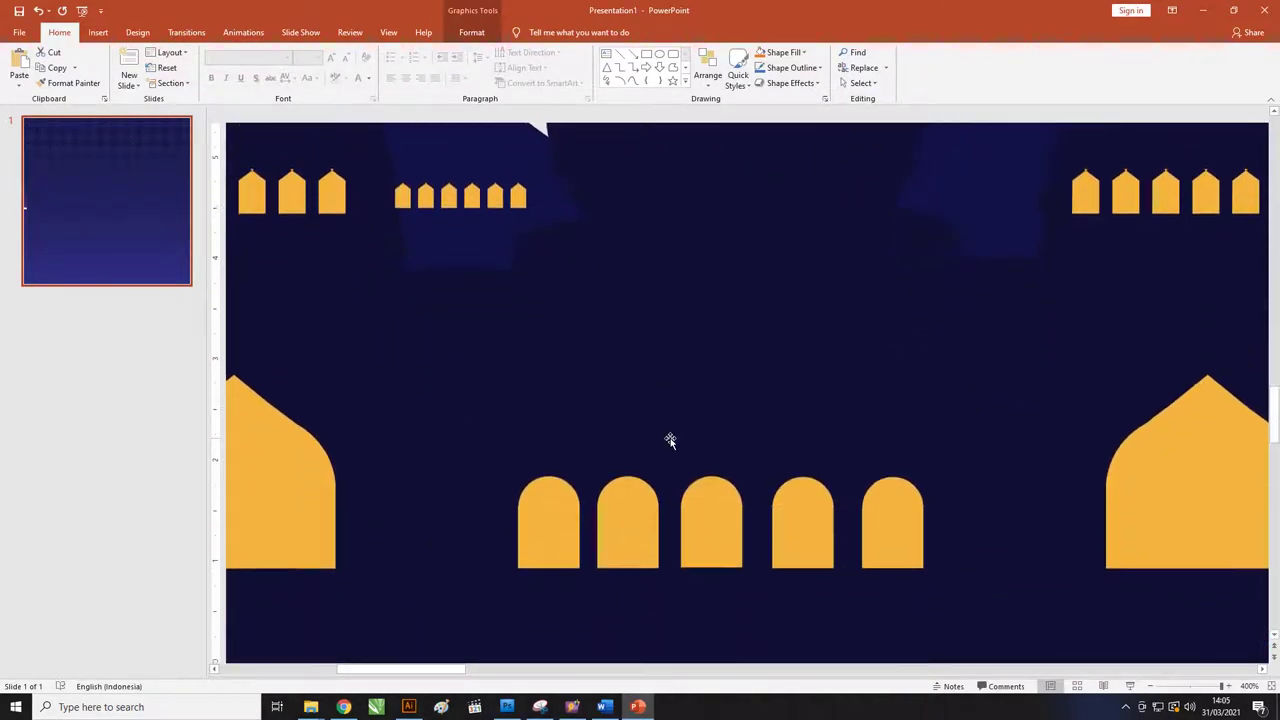
{"action": "scroll", "coordinate": [689, 440], "scroll_direction": "down", "scroll_amount": 1}
{"action": "scroll", "coordinate": [731, 434], "scroll_direction": "down", "scroll_amount": 1}
{"action": "scroll", "coordinate": [729, 432], "scroll_direction": "down", "scroll_amount": 5, "text": "ctrl"}
{"action": "scroll", "coordinate": [731, 434], "scroll_direction": "down", "scroll_amount": 3, "text": "ctrl"}
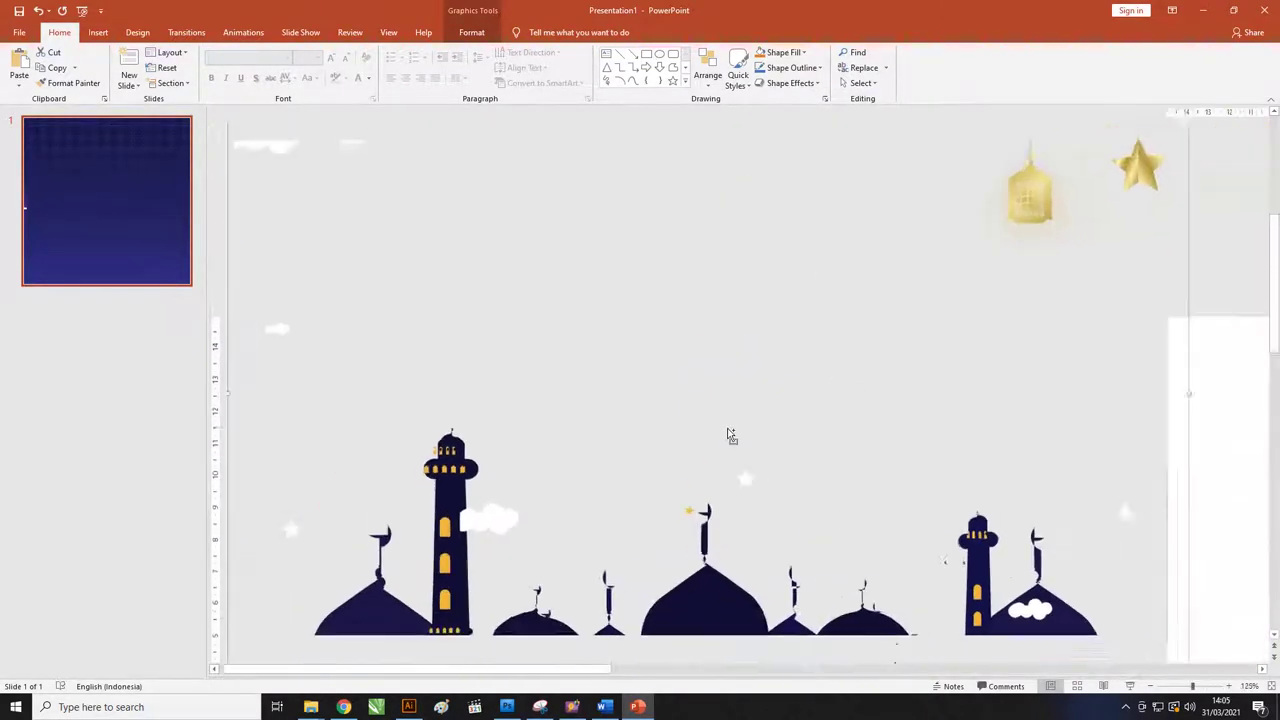
{"action": "scroll", "coordinate": [731, 434], "scroll_direction": "down", "scroll_amount": 3, "text": "ctrl"}
{"action": "scroll", "coordinate": [581, 474], "scroll_direction": "down", "scroll_amount": 2, "text": "ctrl"}
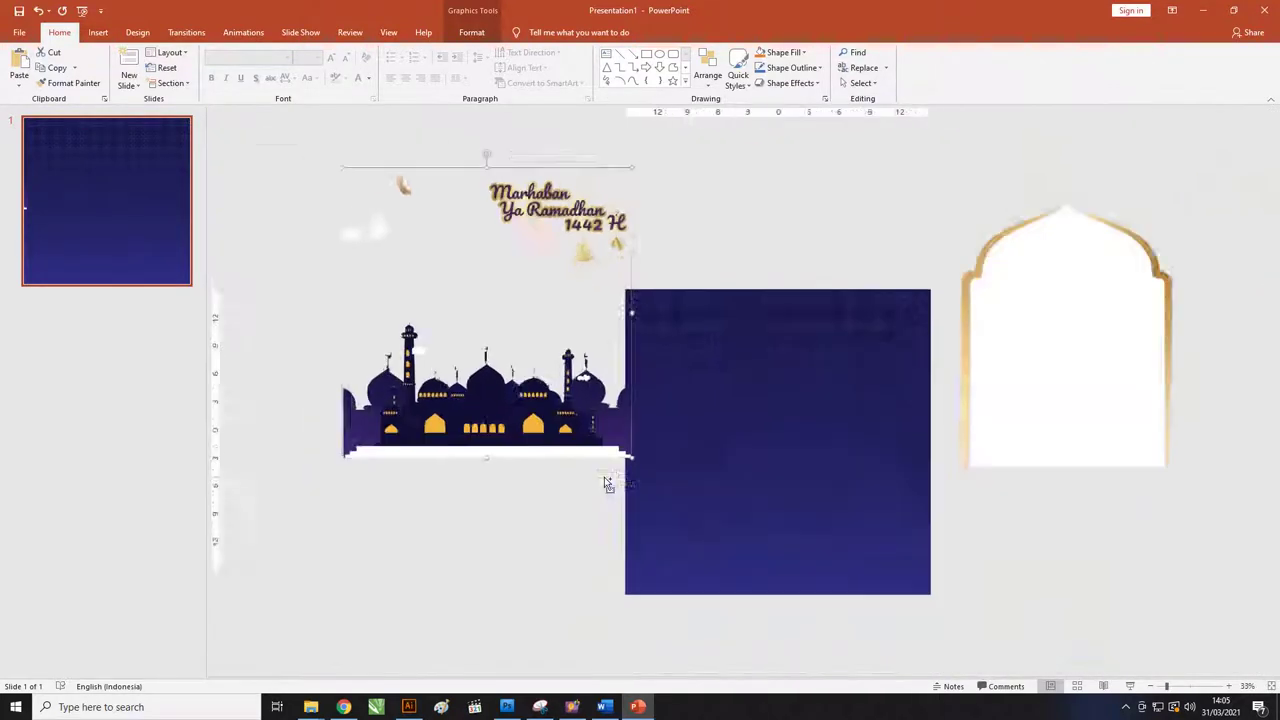
{"action": "scroll", "coordinate": [605, 485], "scroll_direction": "down", "scroll_amount": 1, "text": "ctrl"}
{"action": "left_click_drag", "start_coordinate": [568, 392], "coordinate": [506, 398]}
{"action": "scroll", "coordinate": [373, 315], "scroll_direction": "up", "scroll_amount": 4, "text": "ctrl"}
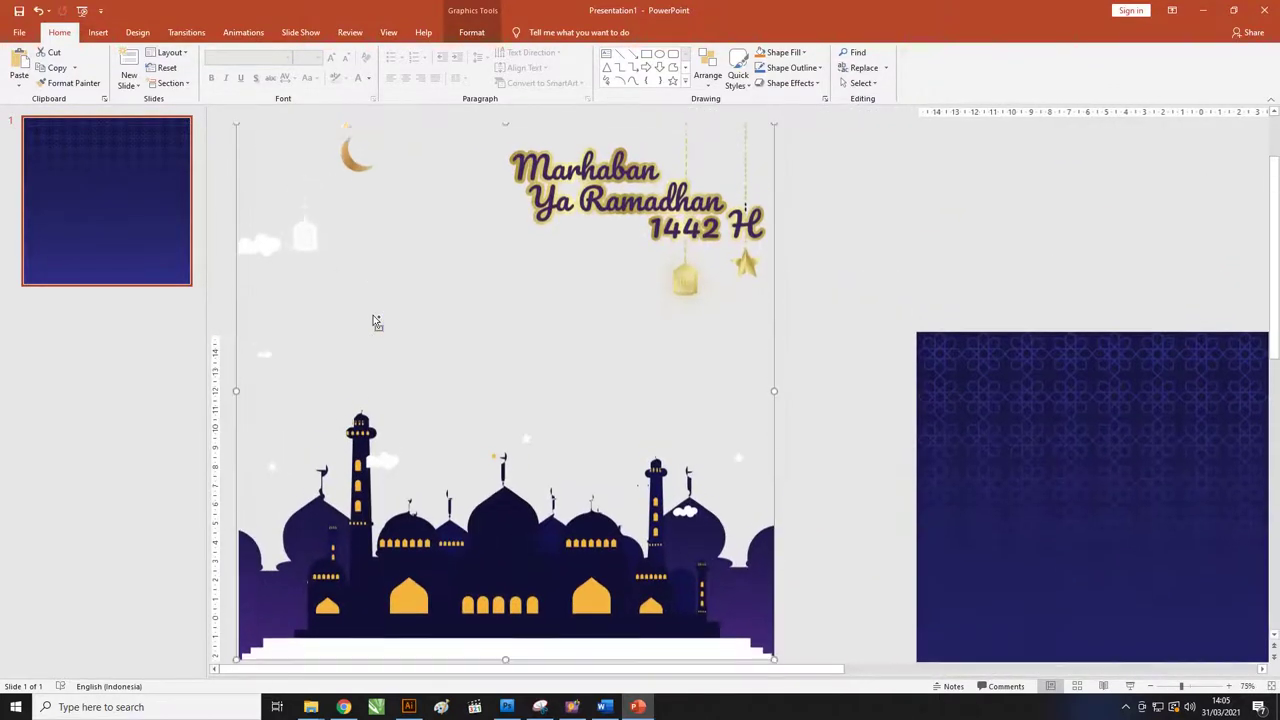
{"action": "scroll", "coordinate": [537, 500], "scroll_direction": "up", "scroll_amount": 3, "text": "ctrl"}
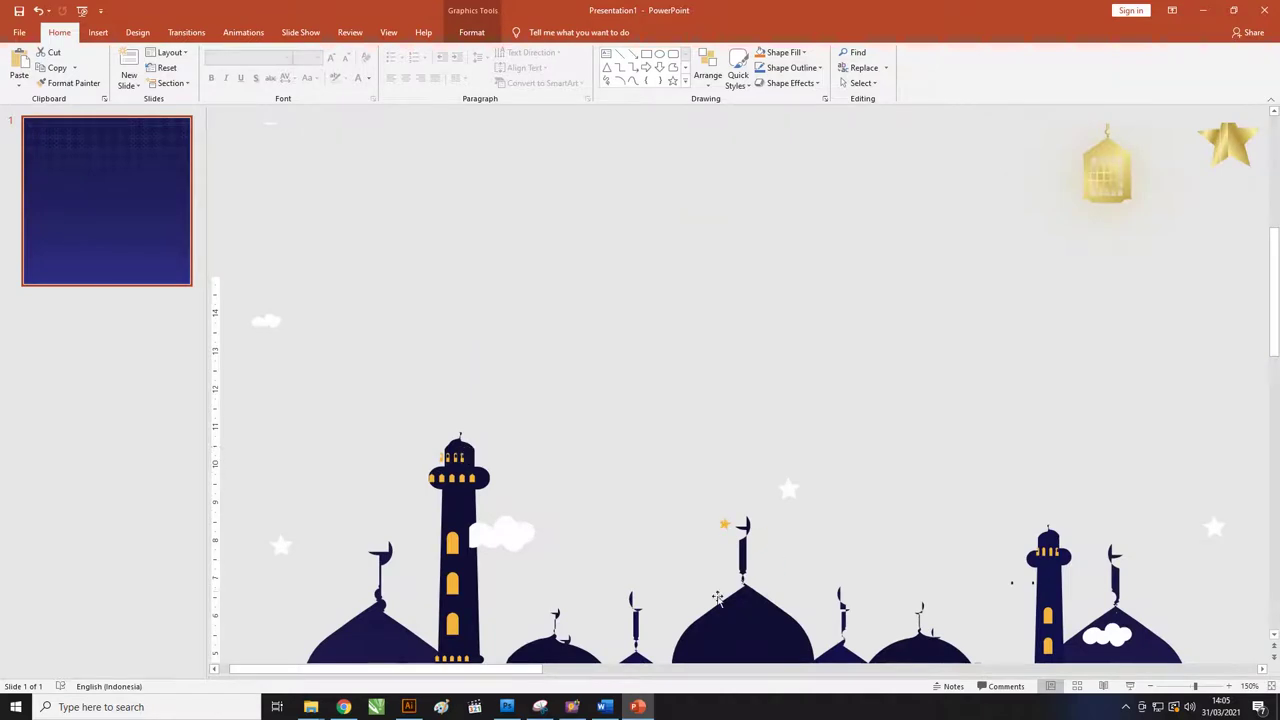
{"action": "scroll", "coordinate": [579, 525], "scroll_direction": "down", "scroll_amount": 2, "text": "ctrl"}
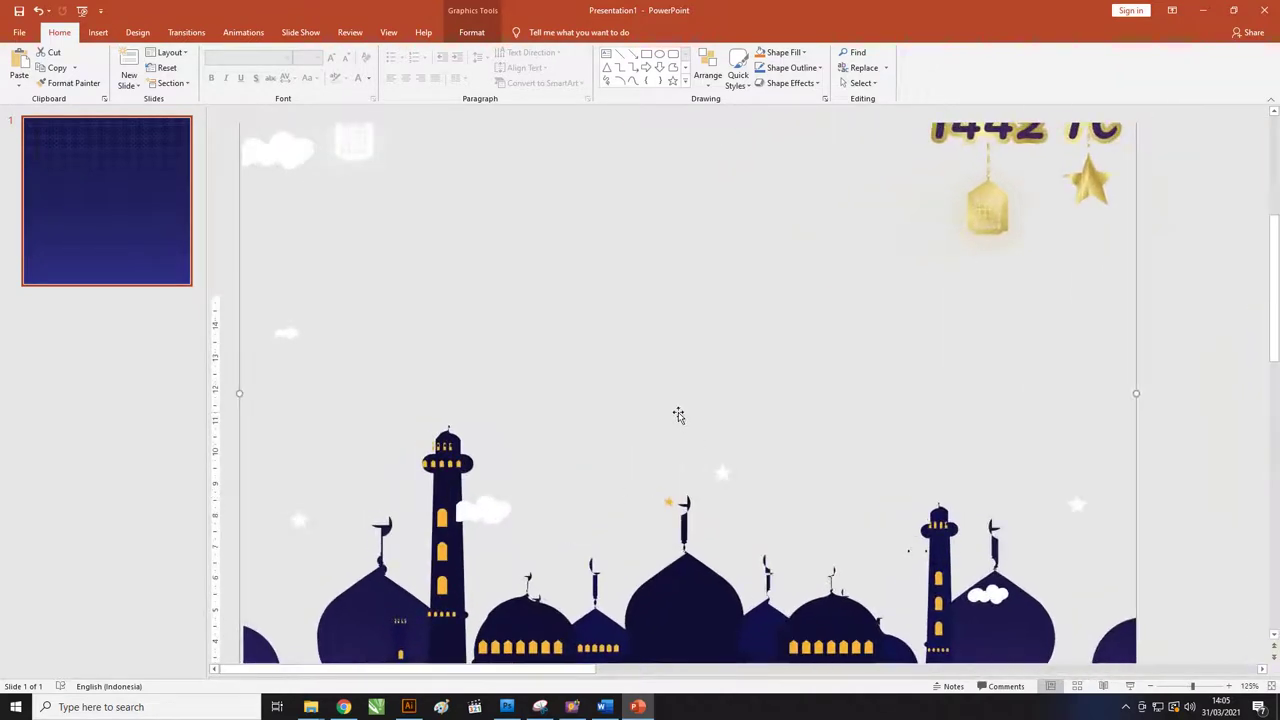
{"action": "scroll", "coordinate": [659, 481], "scroll_direction": "down", "scroll_amount": 2, "text": "ctrl"}
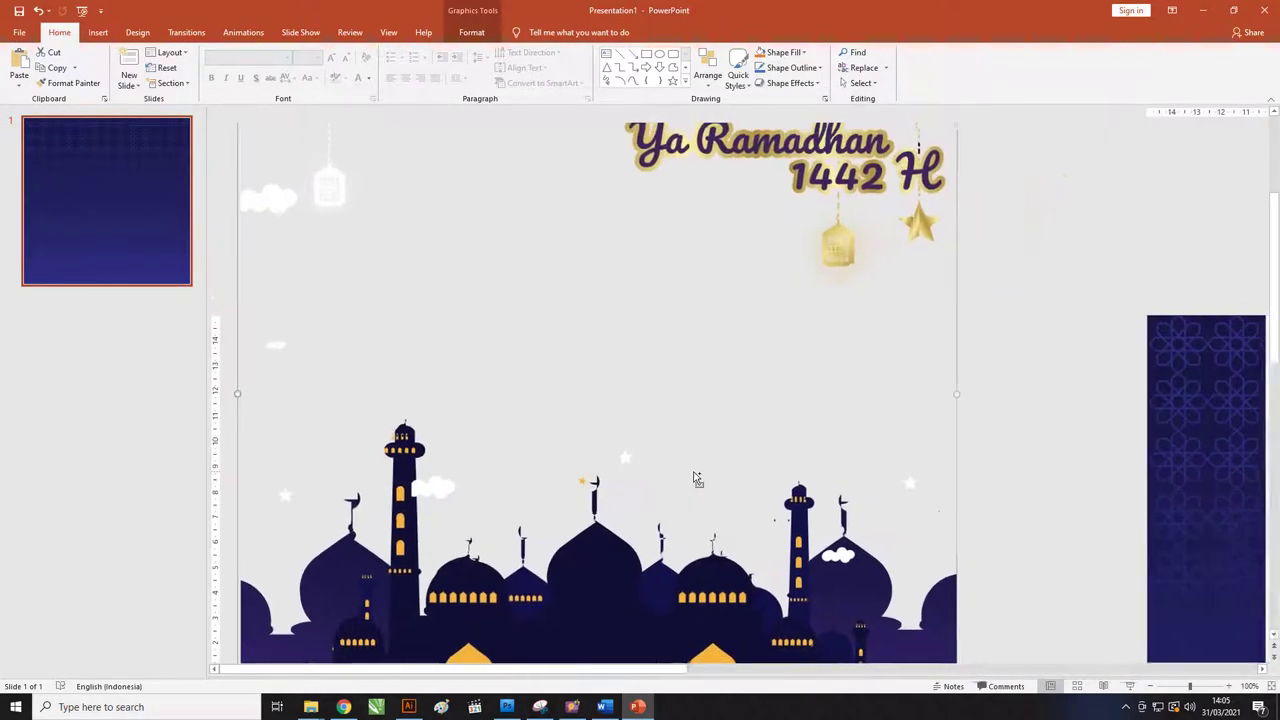
{"action": "scroll", "coordinate": [598, 459], "scroll_direction": "down", "scroll_amount": 3, "text": "ctrl"}
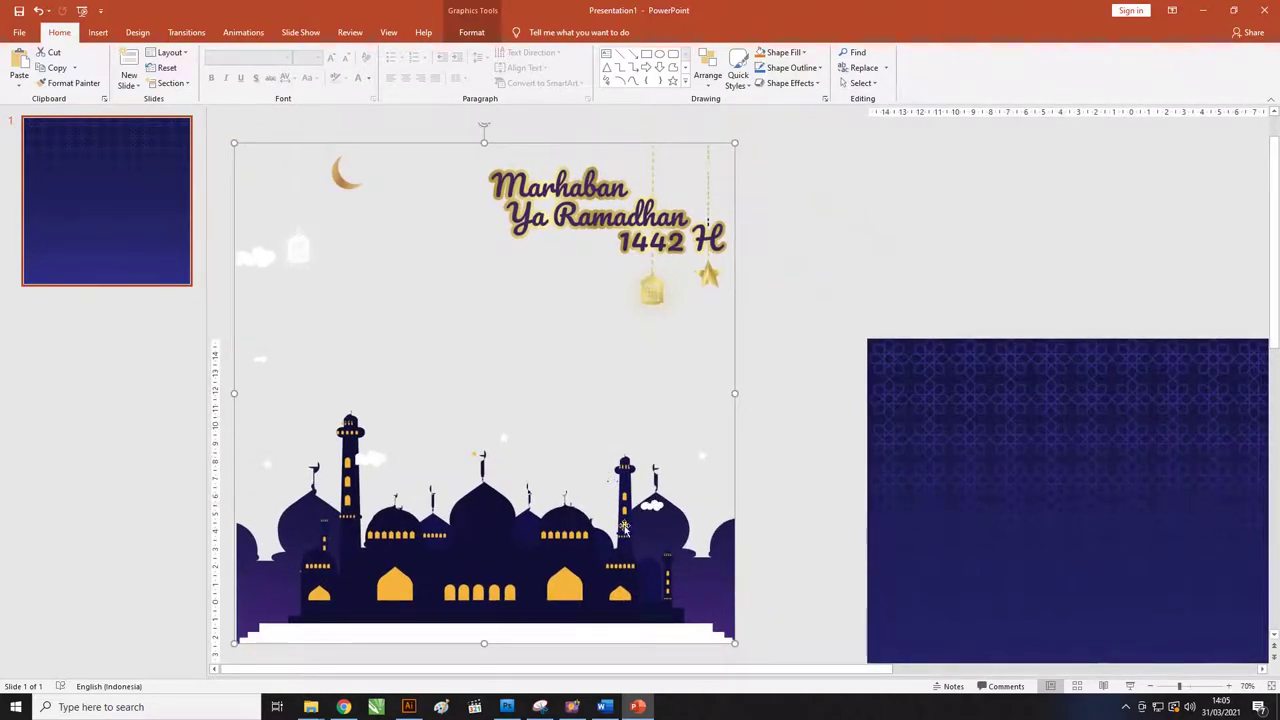
{"action": "scroll", "coordinate": [579, 543], "scroll_direction": "down", "scroll_amount": 1}
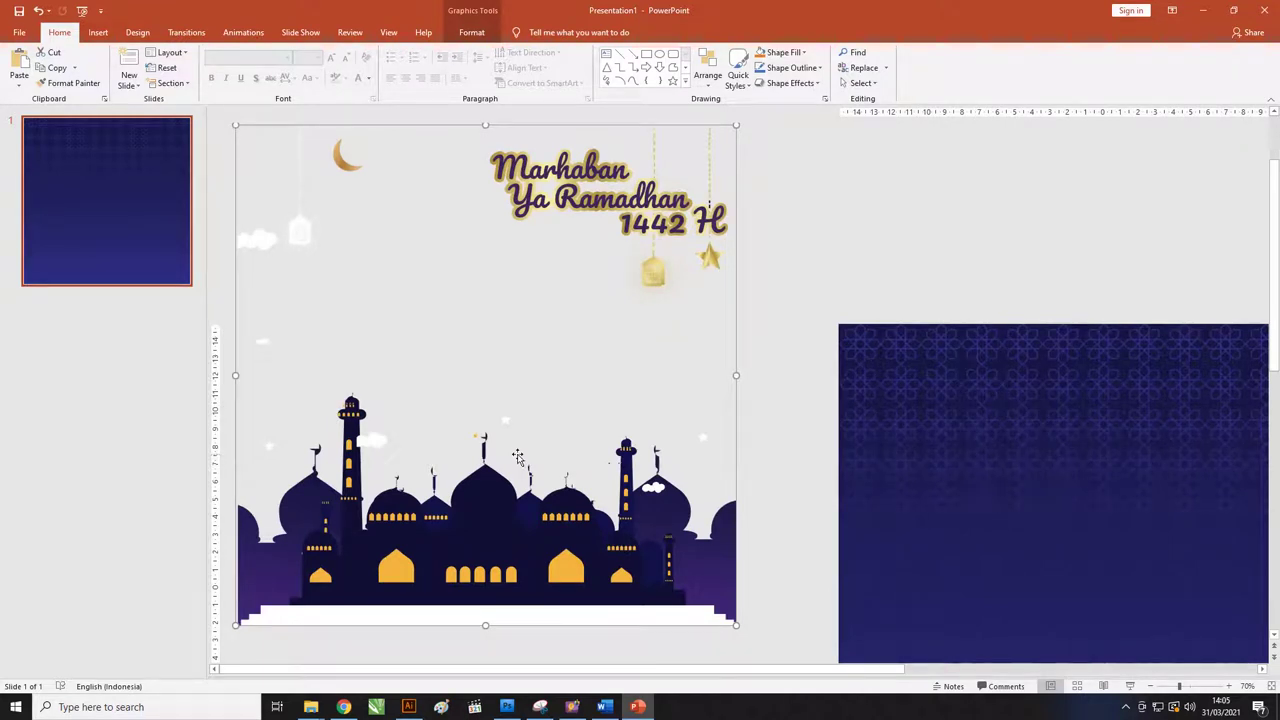
{"action": "scroll", "coordinate": [557, 423], "scroll_direction": "down", "scroll_amount": 3, "text": "ctrl"}
{"action": "scroll", "coordinate": [552, 423], "scroll_direction": "down", "scroll_amount": 2, "text": "ctrl"}
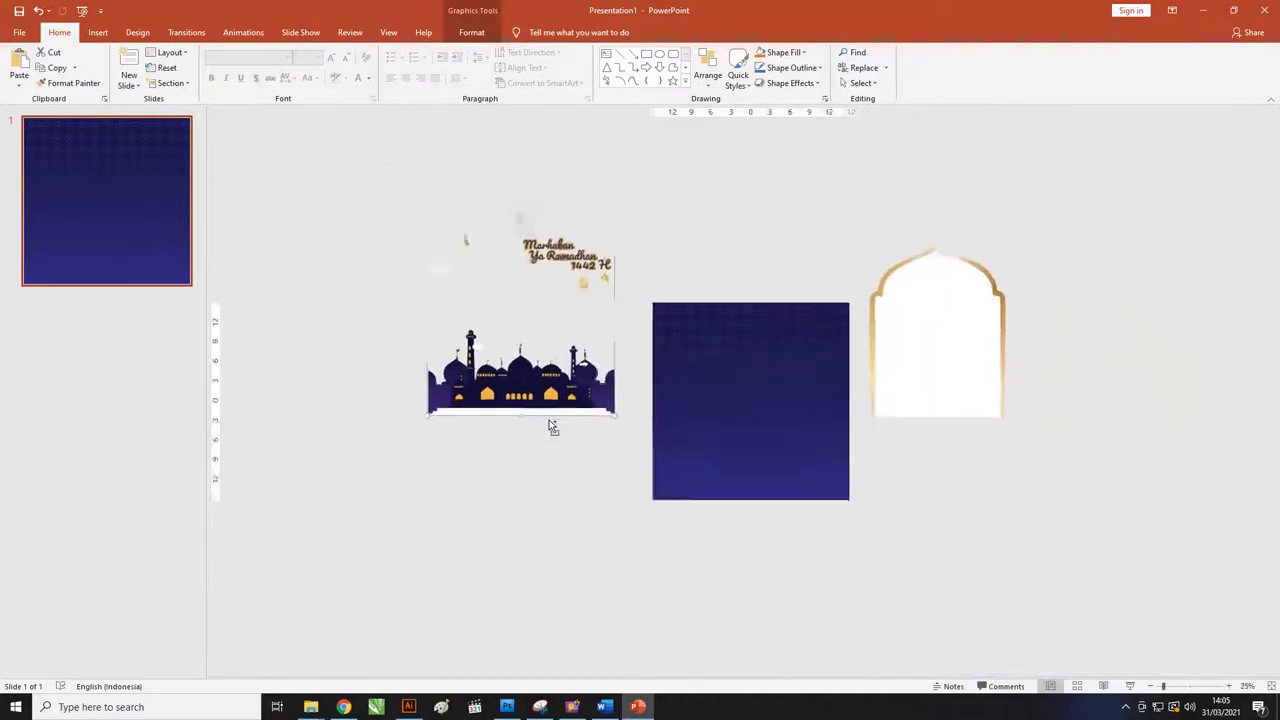
{"action": "left_click", "coordinate": [745, 345]}
{"action": "scroll", "coordinate": [886, 423], "scroll_direction": "up", "scroll_amount": 2, "text": "ctrl"}
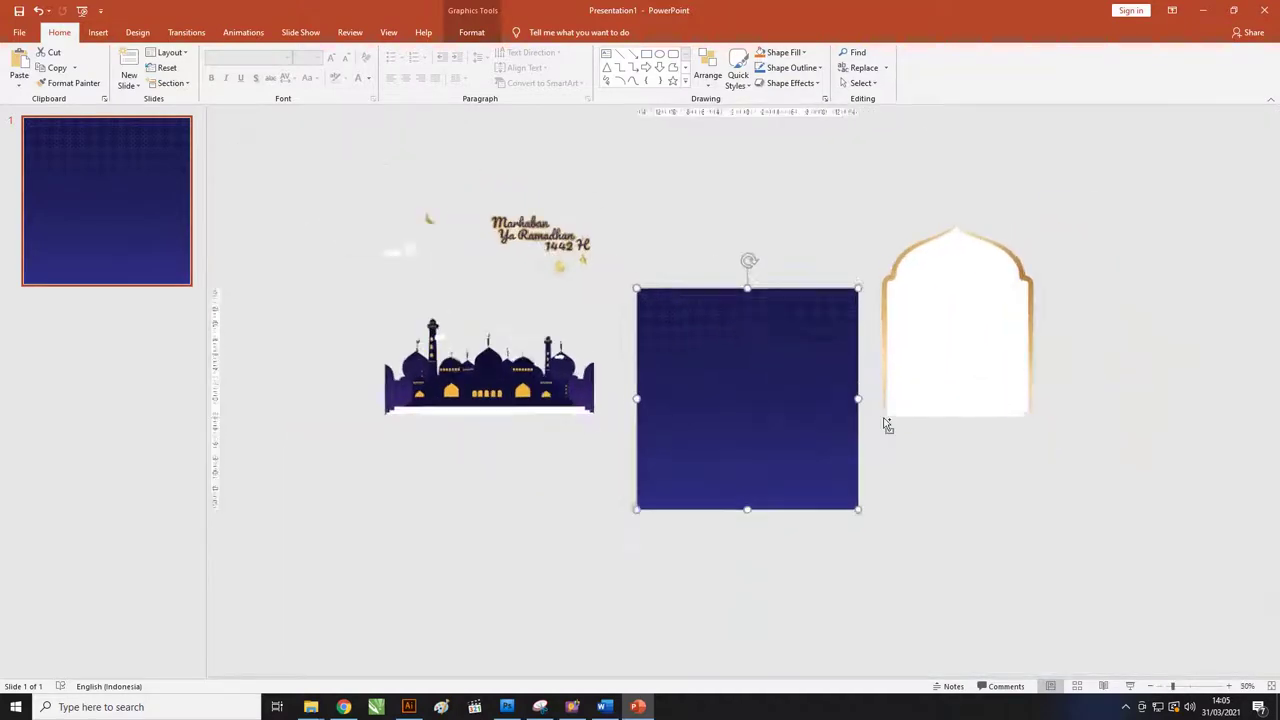
{"action": "scroll", "coordinate": [848, 420], "scroll_direction": "up", "scroll_amount": 6, "text": "ctrl"}
{"action": "scroll", "coordinate": [849, 420], "scroll_direction": "up", "scroll_amount": 3, "text": "ctrl"}
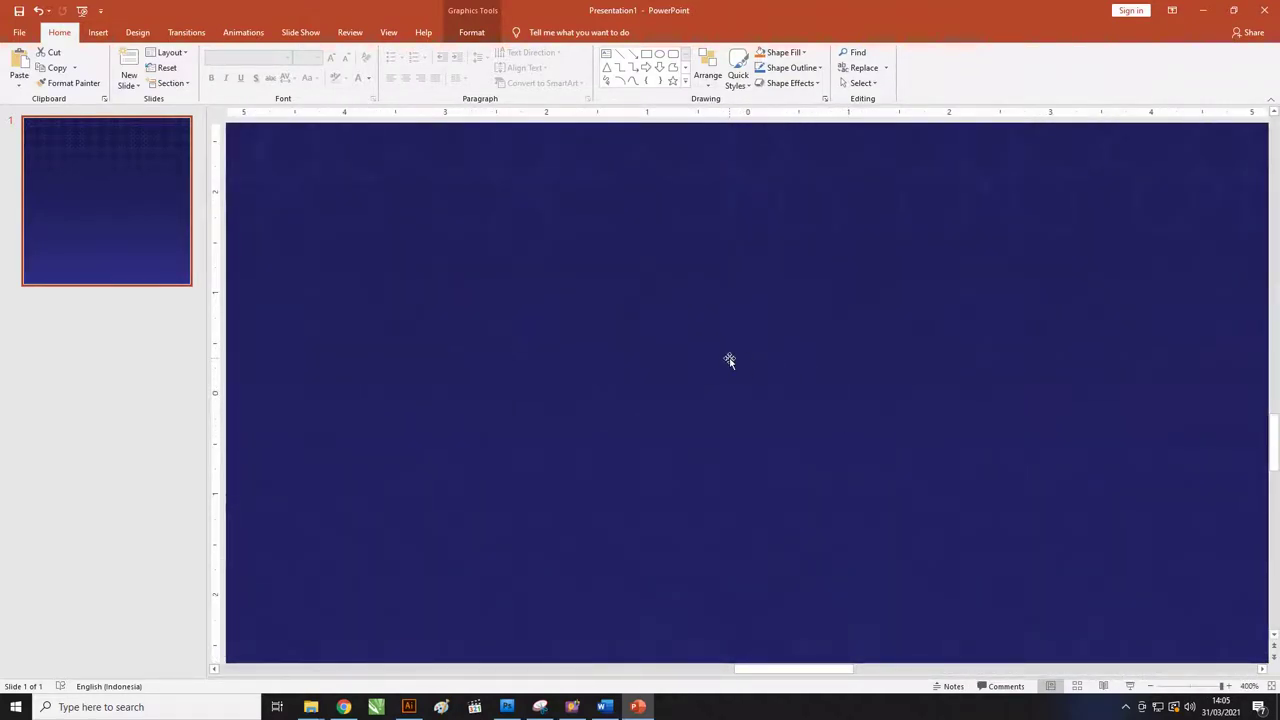
{"action": "scroll", "coordinate": [730, 361], "scroll_direction": "up", "scroll_amount": 2}
{"action": "scroll", "coordinate": [730, 361], "scroll_direction": "down", "scroll_amount": 3, "text": "ctrl"}
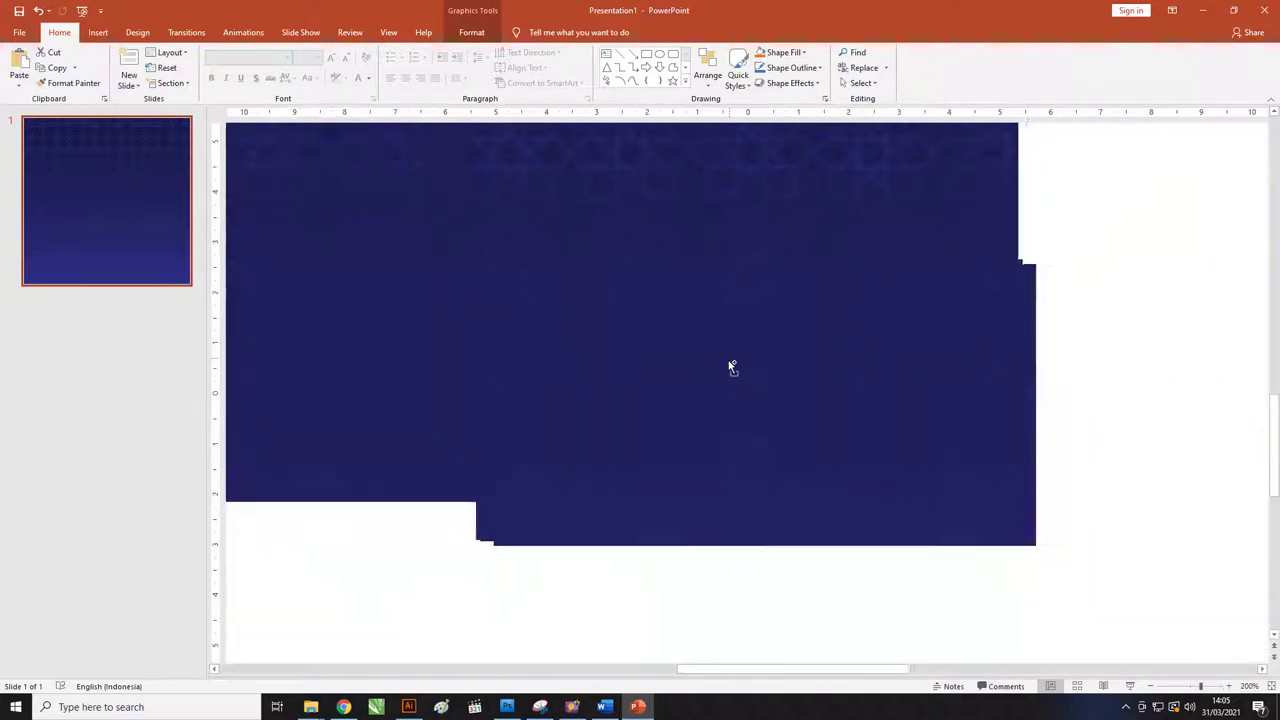
{"action": "scroll", "coordinate": [730, 366], "scroll_direction": "down", "scroll_amount": 3, "text": "ctrl"}
{"action": "scroll", "coordinate": [730, 368], "scroll_direction": "down", "scroll_amount": 1, "text": "ctrl"}
{"action": "scroll", "coordinate": [730, 368], "scroll_direction": "down", "scroll_amount": 1, "text": "ctrl"}
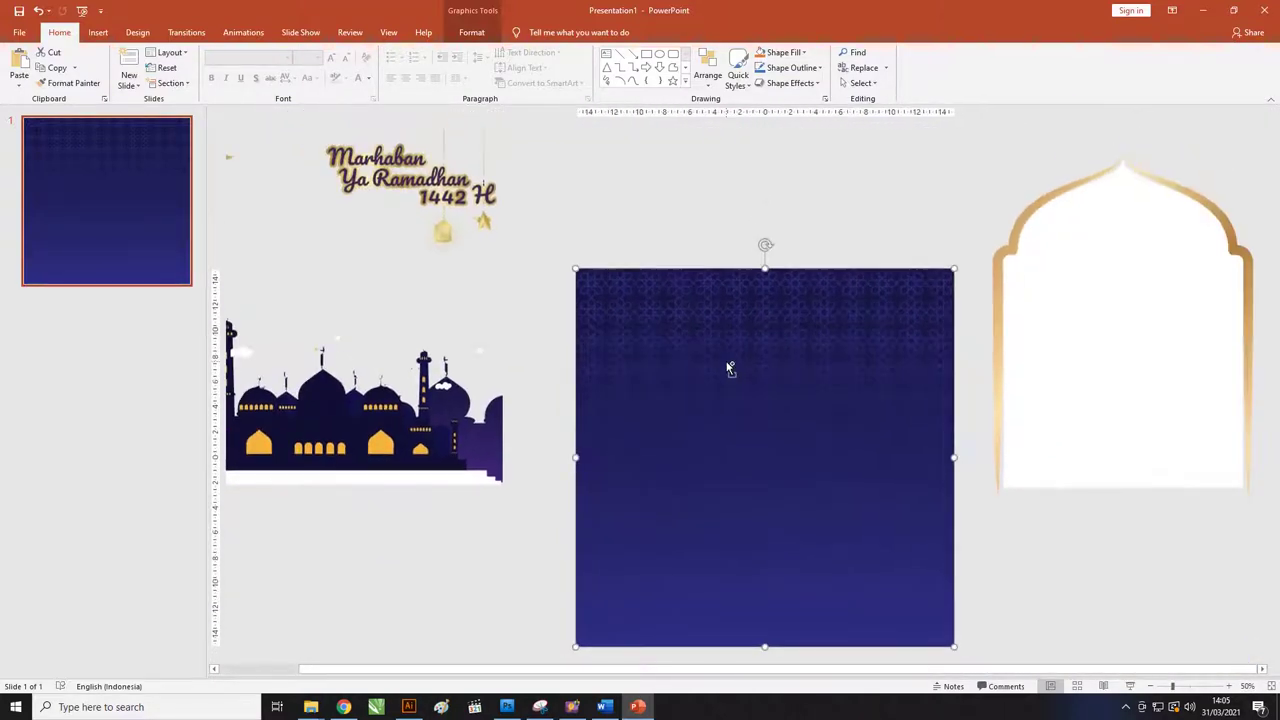
Step: Move the white arch onto the left of the navy square, with the gold frame partly overlapping
{"action": "left_click", "coordinate": [840, 245]}
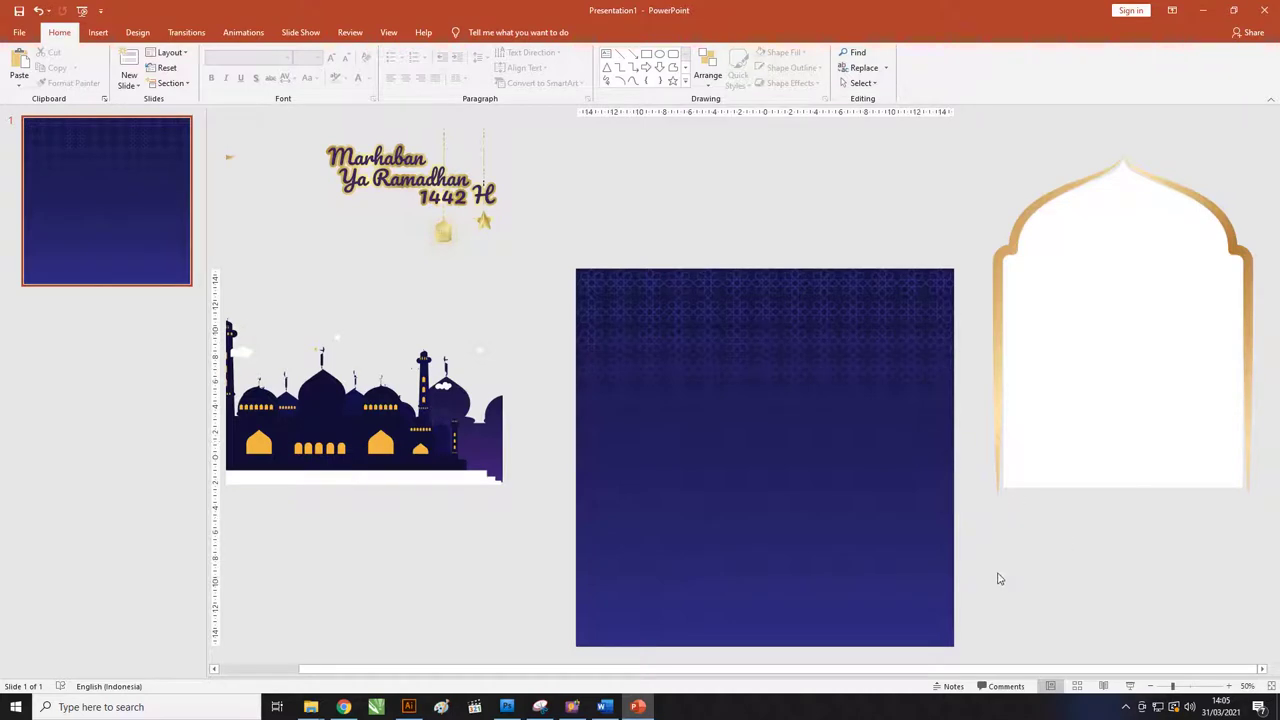
{"action": "left_click_drag", "start_coordinate": [1110, 405], "coordinate": [771, 429]}
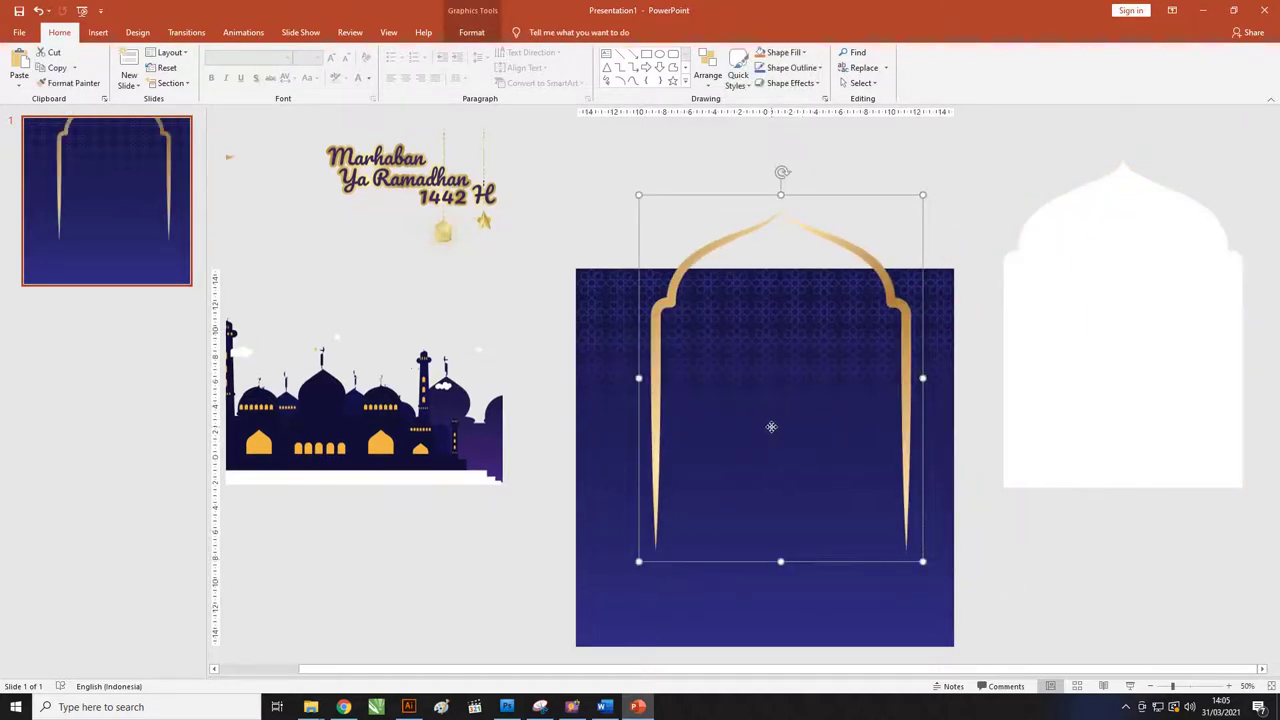
{"action": "key", "text": "ctrl+z"}
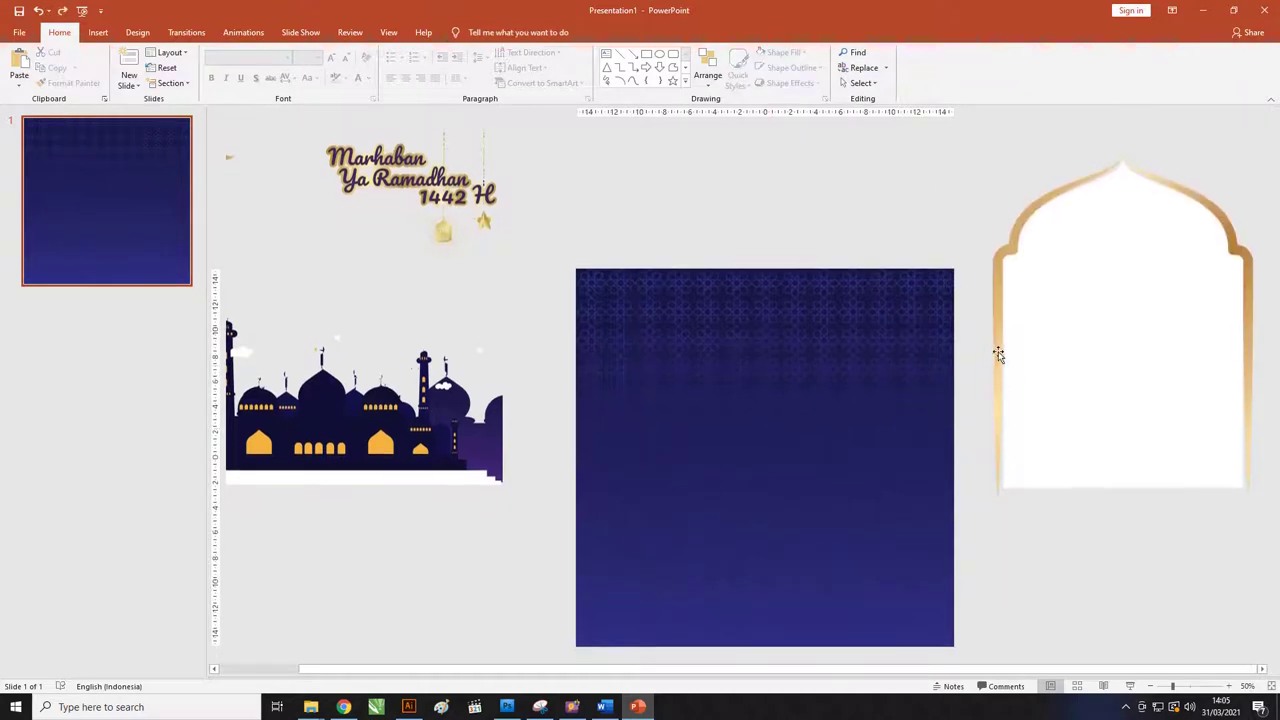
{"action": "left_click_drag", "start_coordinate": [1000, 354], "coordinate": [1052, 377]}
{"action": "left_click_drag", "start_coordinate": [1163, 400], "coordinate": [683, 408]}
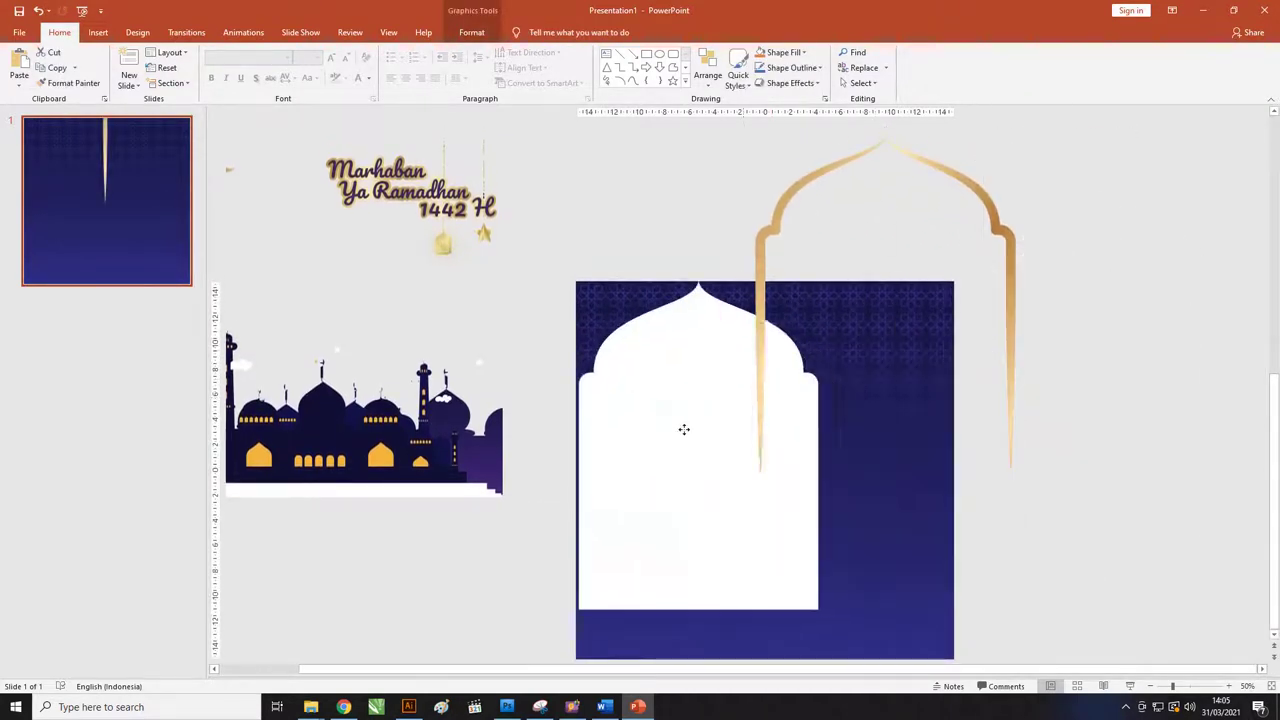
{"action": "scroll", "coordinate": [708, 354], "scroll_direction": "left", "scroll_amount": 1}
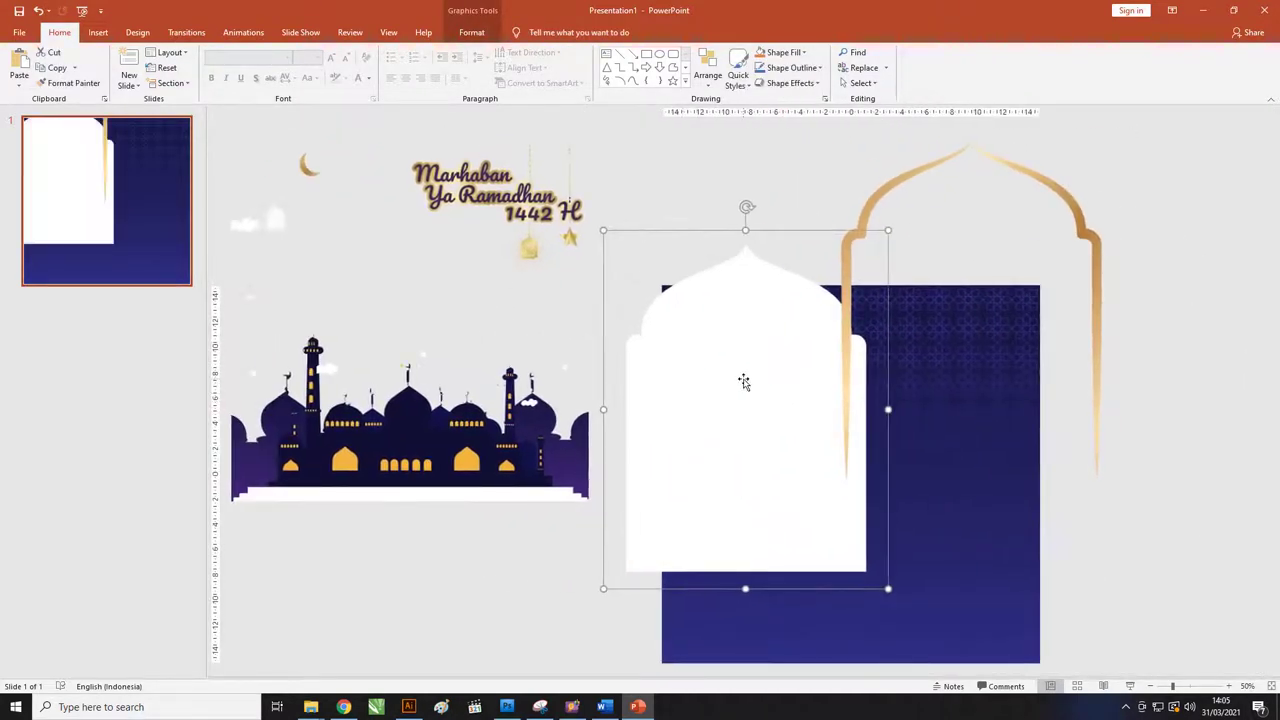
Step: Convert the white arch graphic to a shape and align it with the square's left edge
{"action": "right_click", "coordinate": [752, 314]}
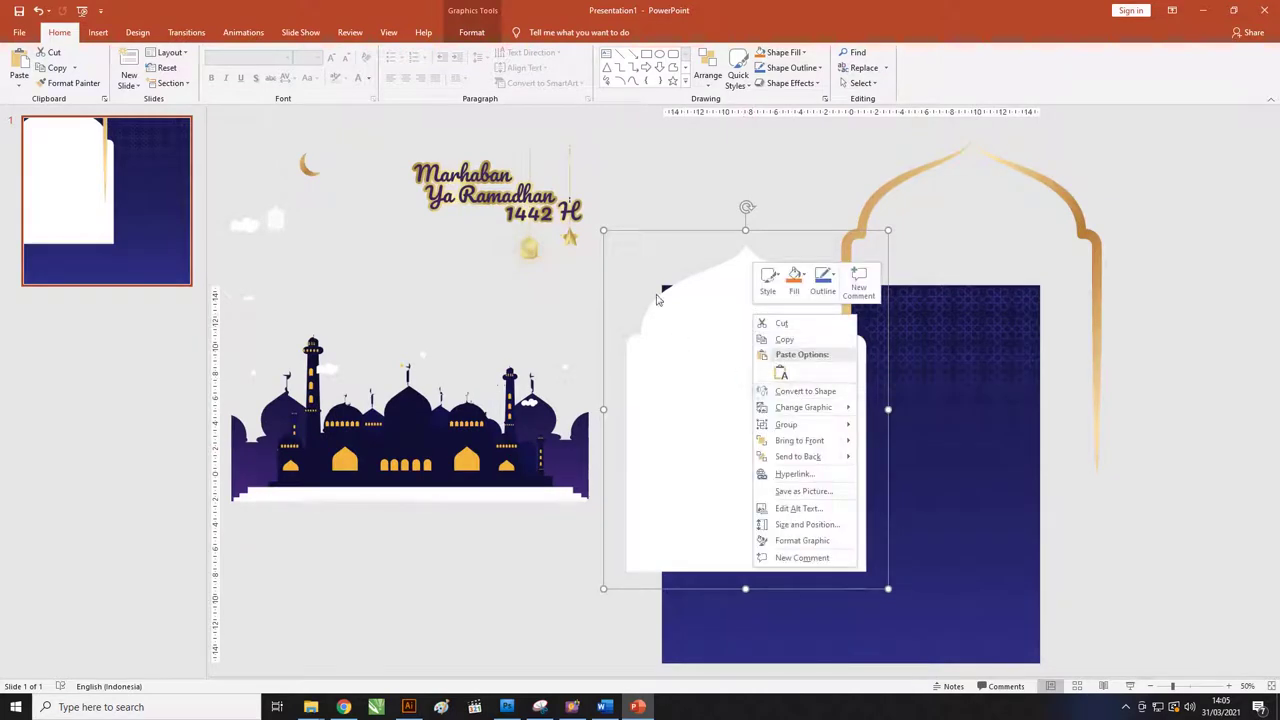
{"action": "left_click", "coordinate": [789, 394]}
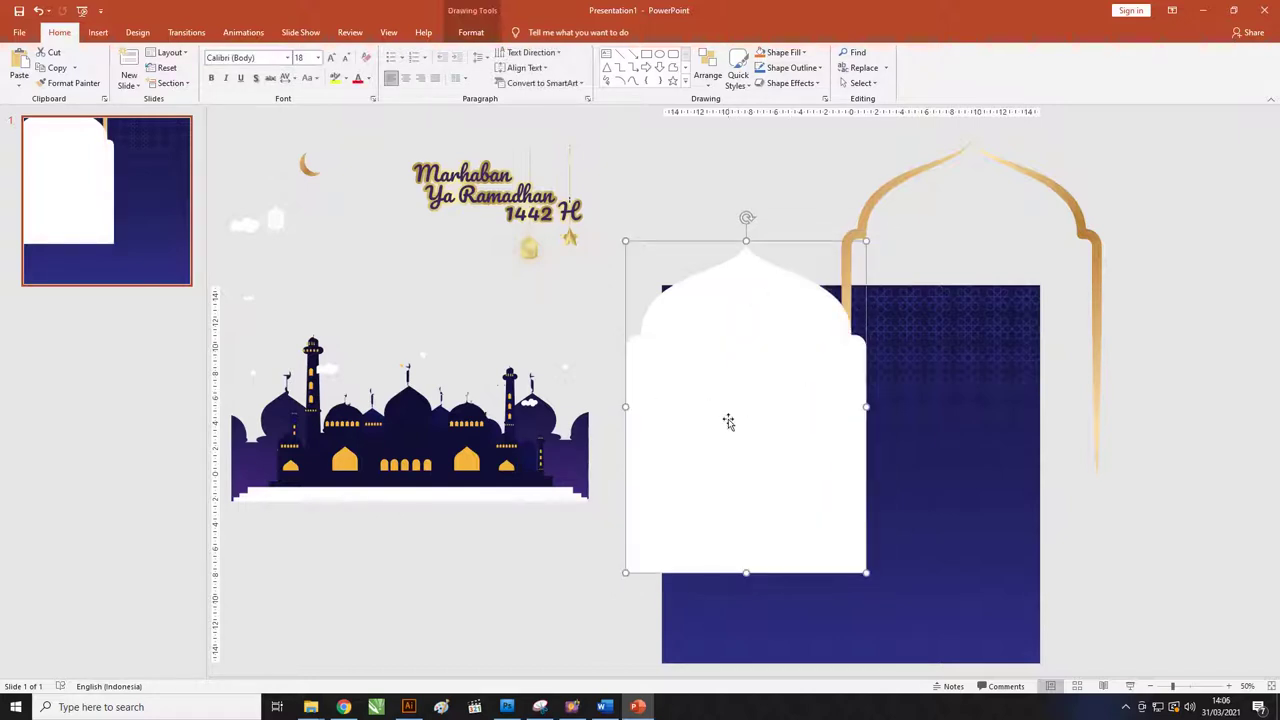
{"action": "mouse_move", "coordinate": [726, 420]}
{"action": "left_mouse_down"}
{"action": "mouse_move", "coordinate": [791, 518]}
{"action": "mouse_move", "coordinate": [759, 415]}
{"action": "left_mouse_up"}
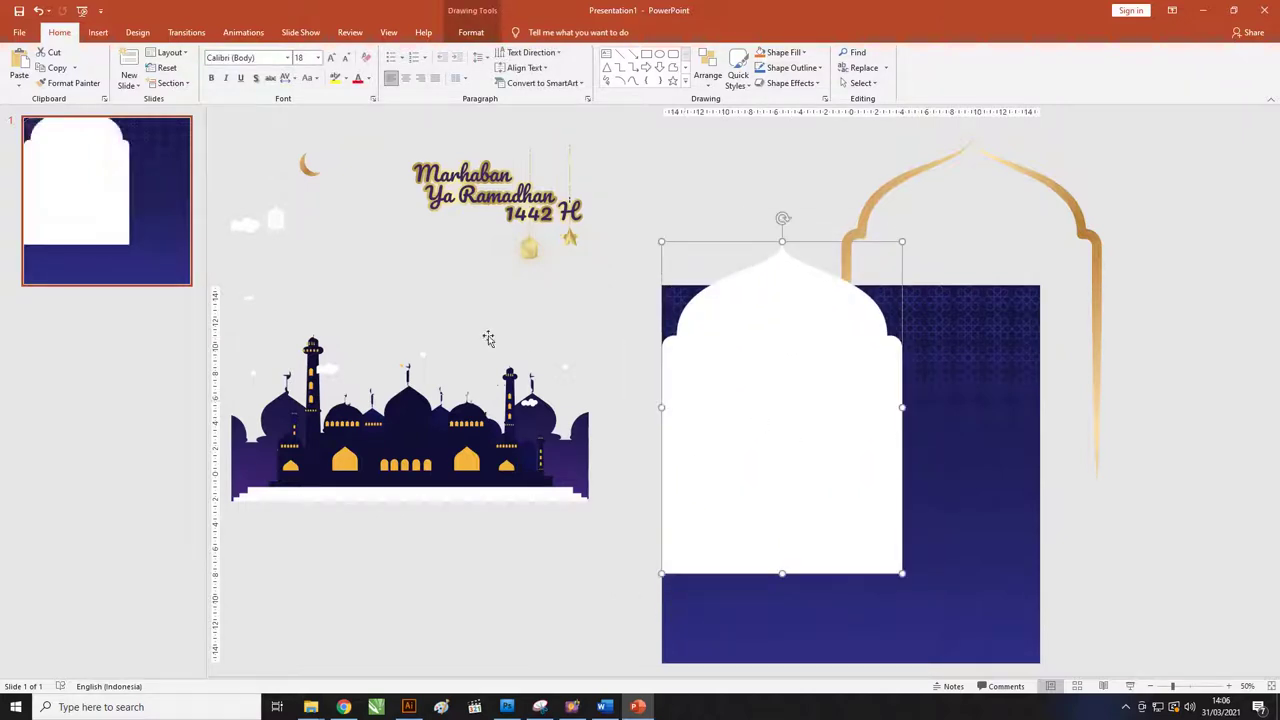
{"action": "left_click", "coordinate": [471, 32]}
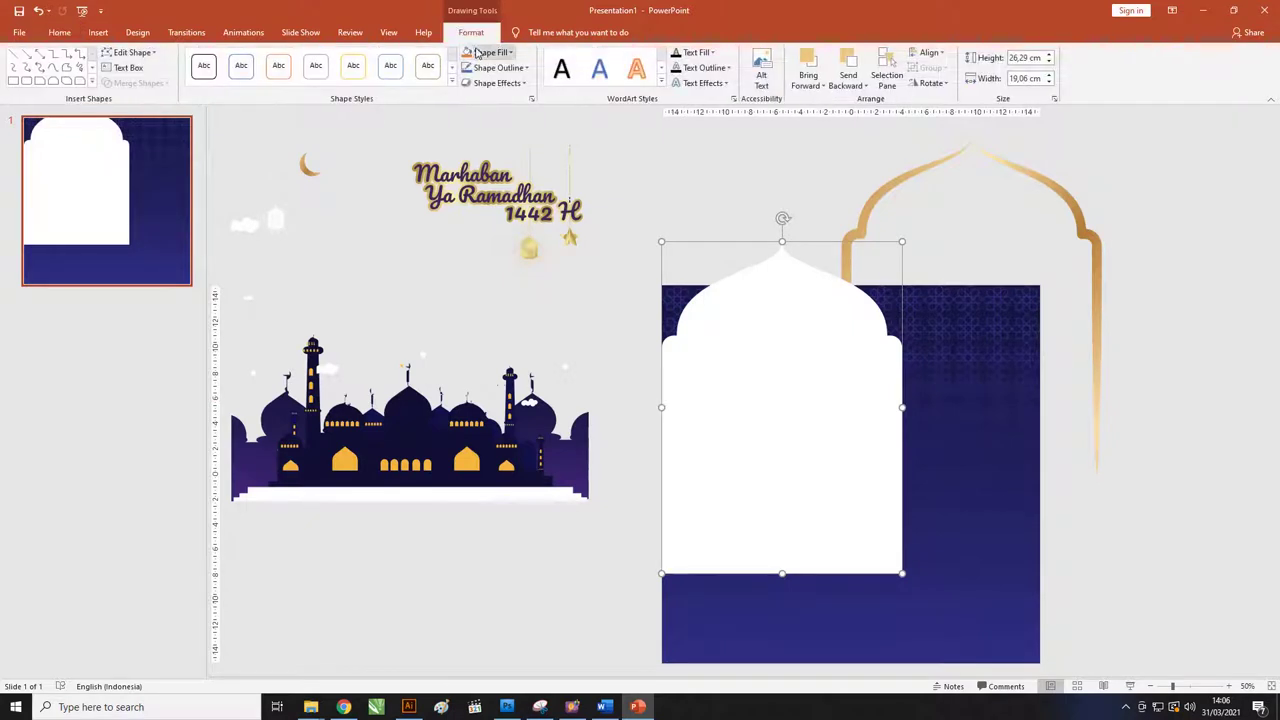
{"action": "left_click", "coordinate": [481, 53]}
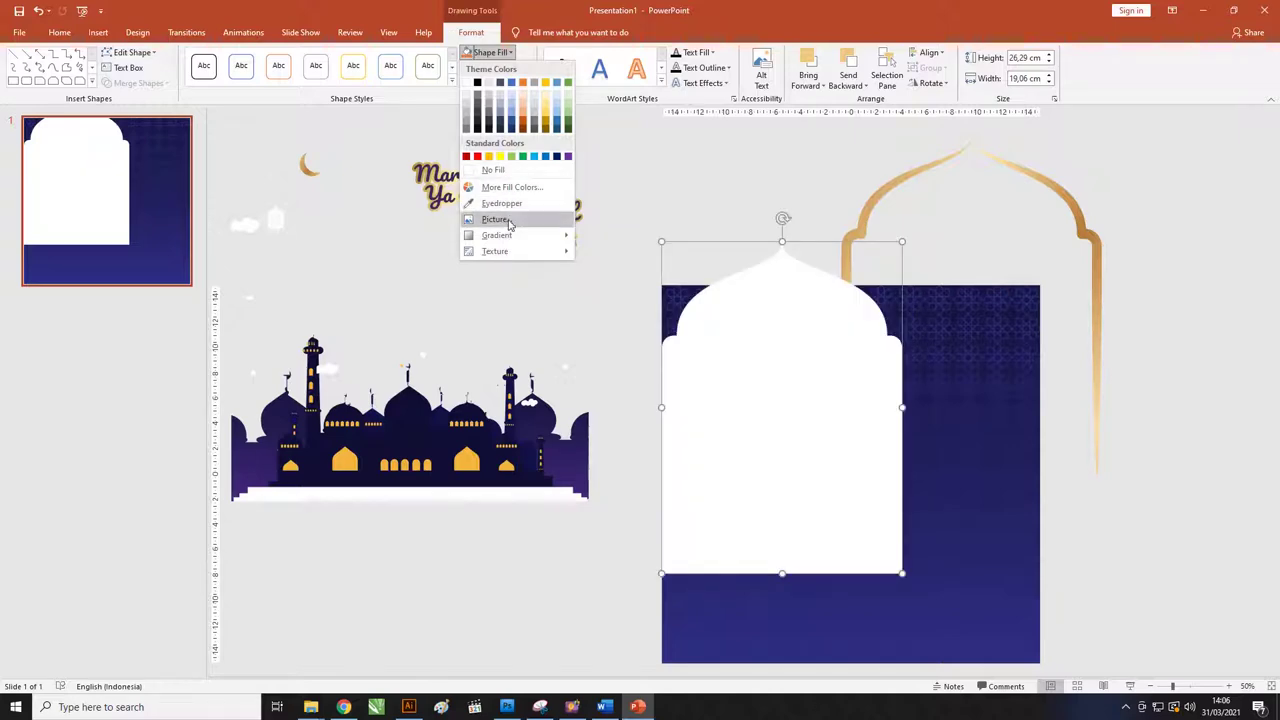
Step: Fill the arch shape with the photo IMG-20210330-WA0015 from the Pictures folder
{"action": "left_click", "coordinate": [509, 222]}
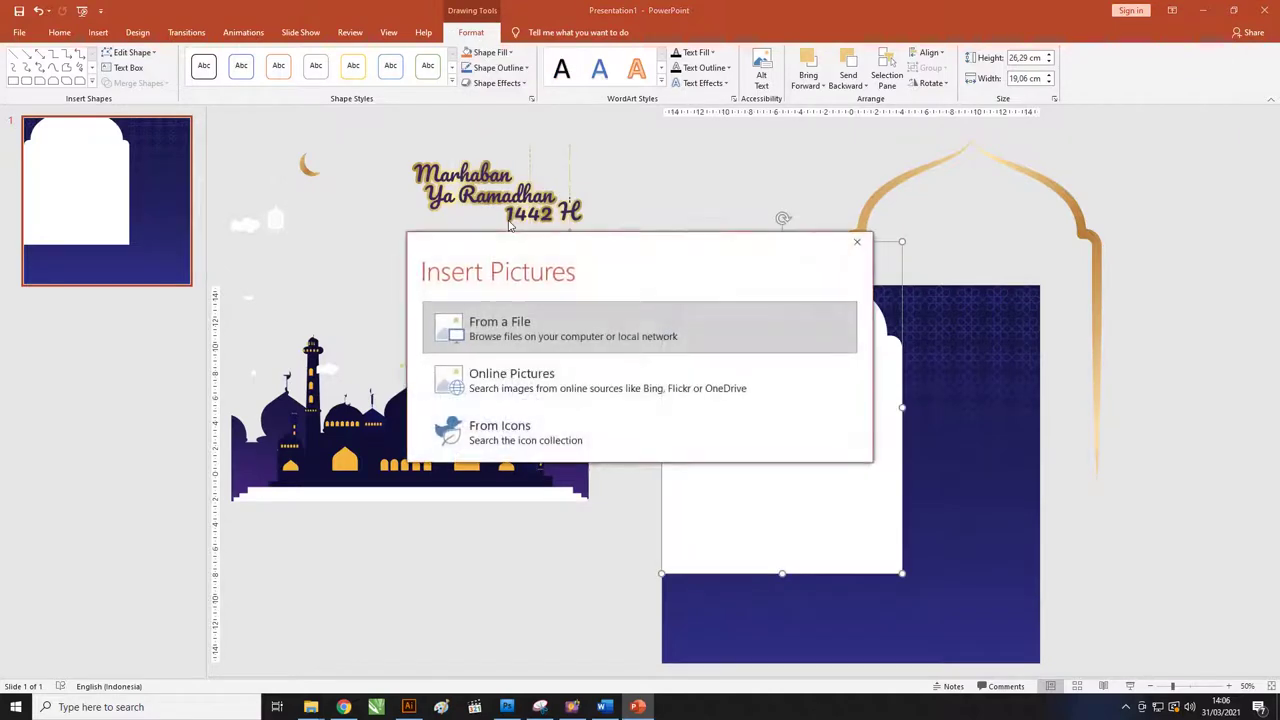
{"action": "left_click", "coordinate": [509, 338]}
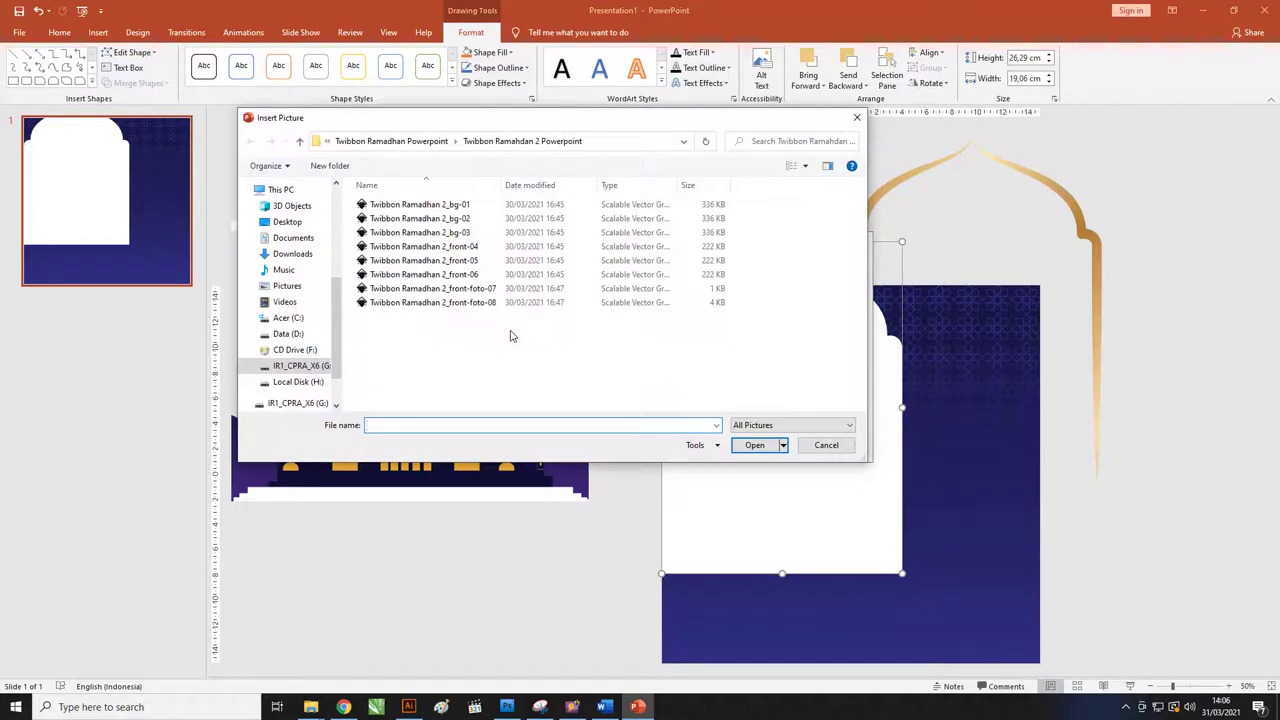
{"action": "left_click", "coordinate": [285, 287]}
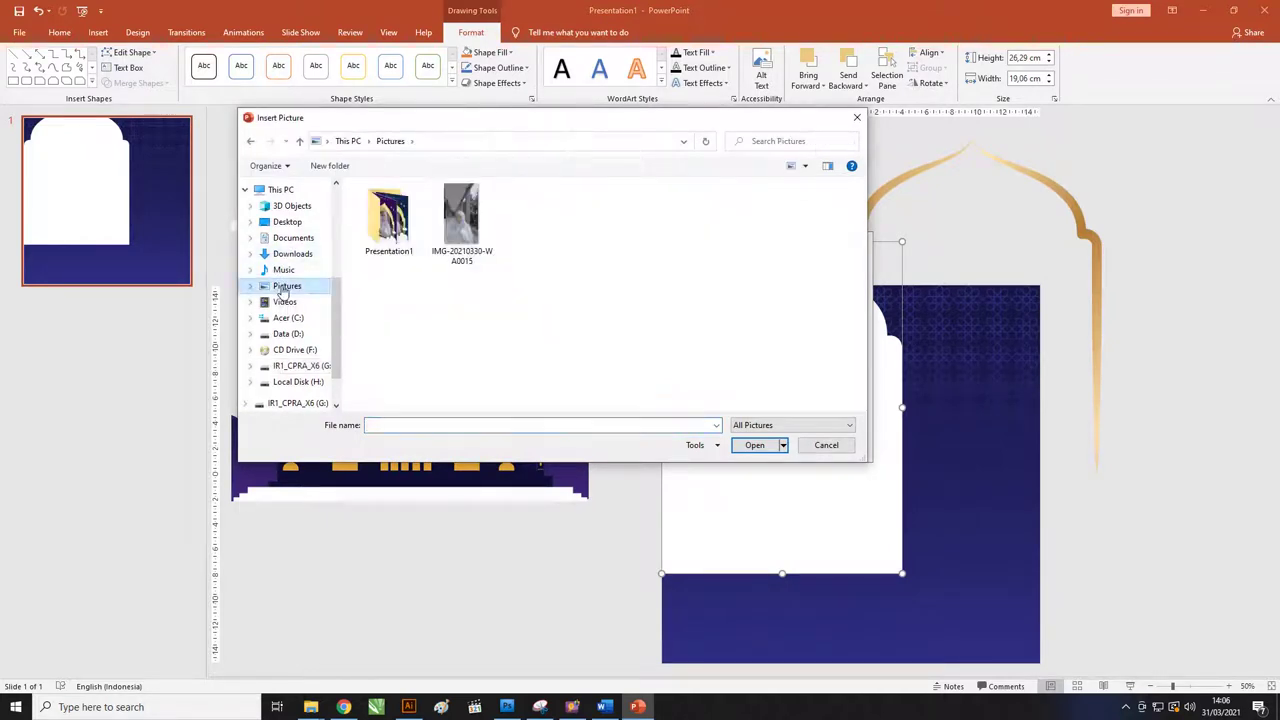
{"action": "left_click", "coordinate": [457, 212]}
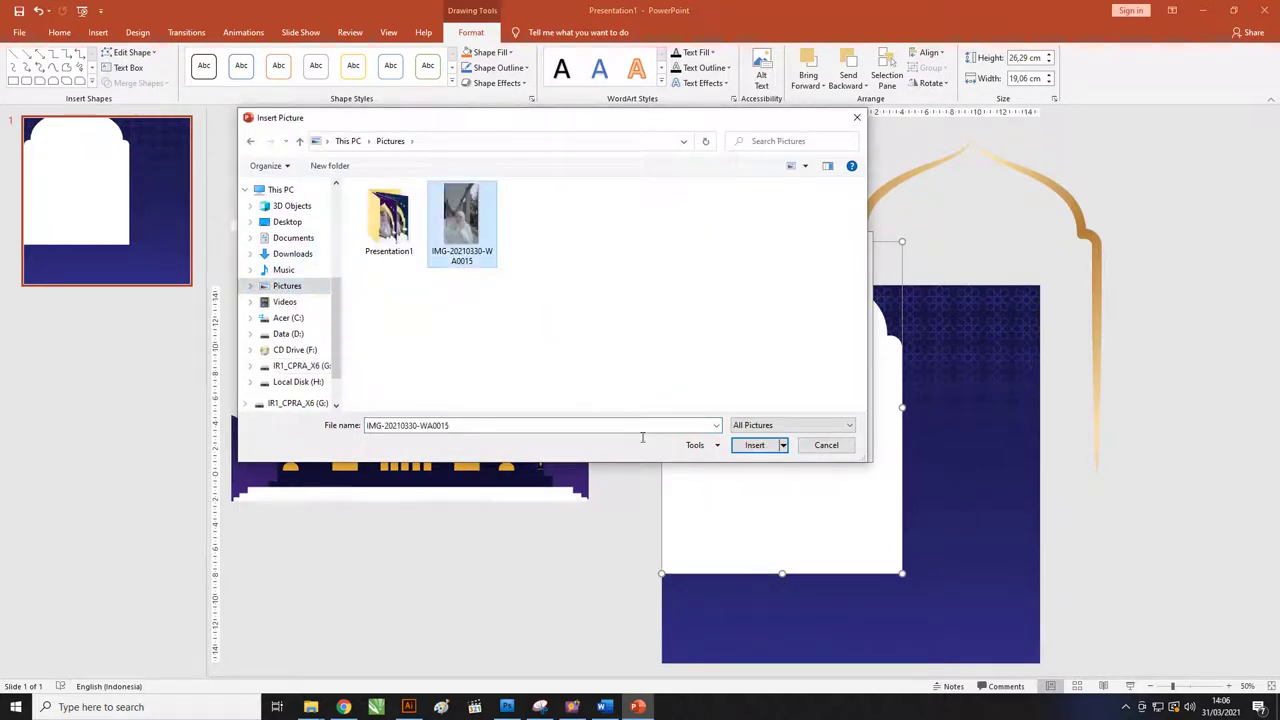
{"action": "left_click", "coordinate": [755, 445]}
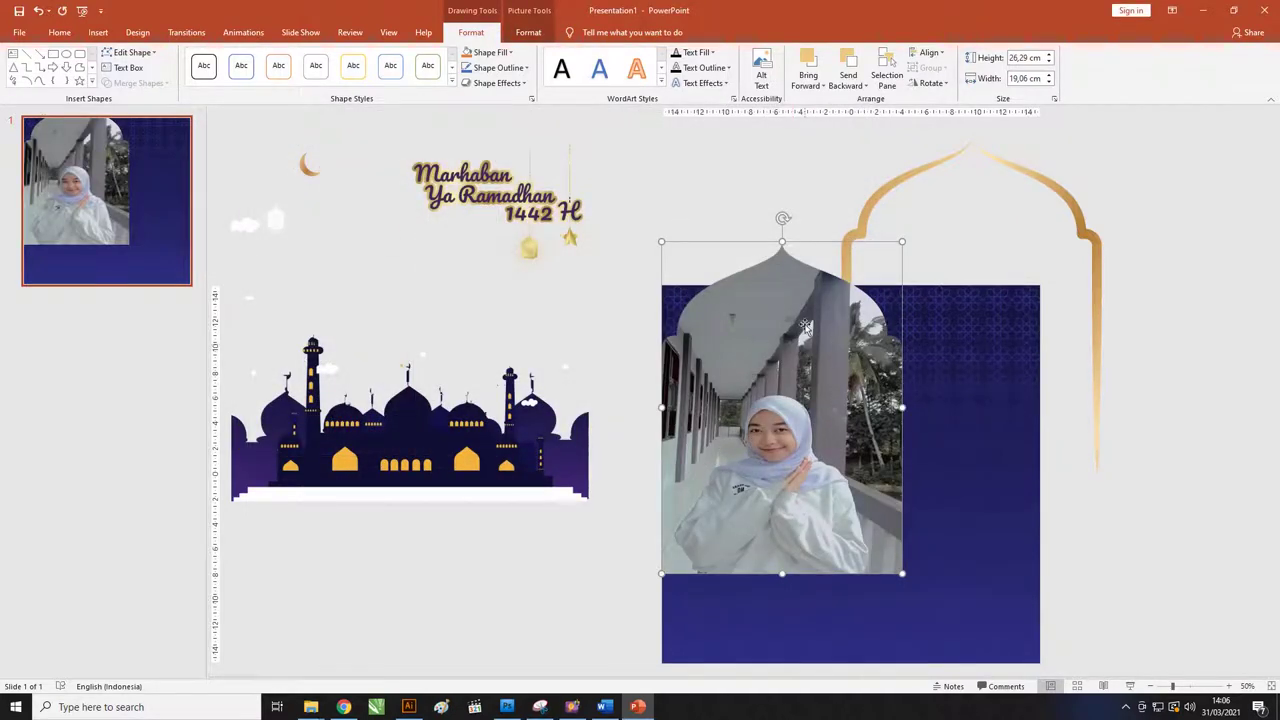
Step: Start cropping the arch photo and adjust its right crop edge back to the arch width
{"action": "scroll", "coordinate": [637, 346], "scroll_direction": "down", "scroll_amount": 2, "text": "ctrl"}
{"action": "scroll", "coordinate": [637, 346], "scroll_direction": "up", "scroll_amount": 2, "text": "ctrl"}
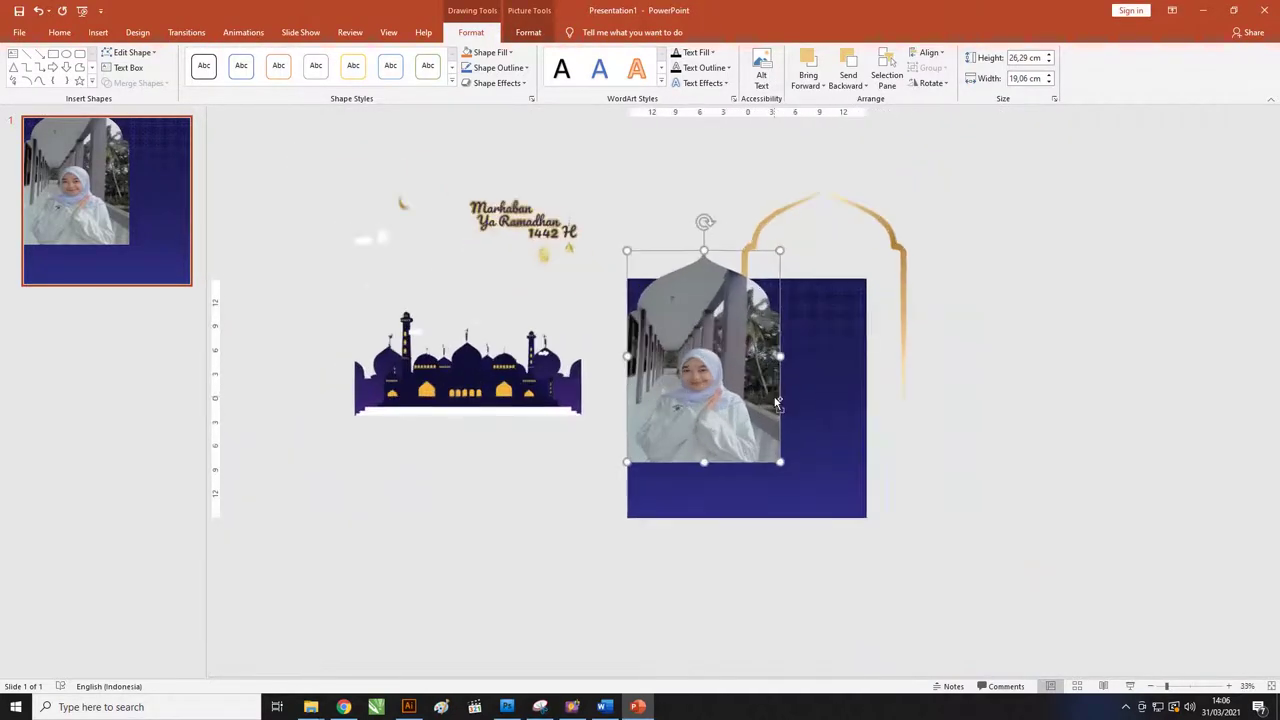
{"action": "scroll", "coordinate": [680, 350], "scroll_direction": "up", "scroll_amount": 1, "text": "ctrl"}
{"action": "scroll", "coordinate": [720, 355], "scroll_direction": "up", "scroll_amount": 2, "text": "ctrl"}
{"action": "scroll", "coordinate": [732, 355], "scroll_direction": "down", "scroll_amount": 1, "text": "ctrl"}
{"action": "scroll", "coordinate": [732, 355], "scroll_direction": "down", "scroll_amount": 1, "text": "ctrl"}
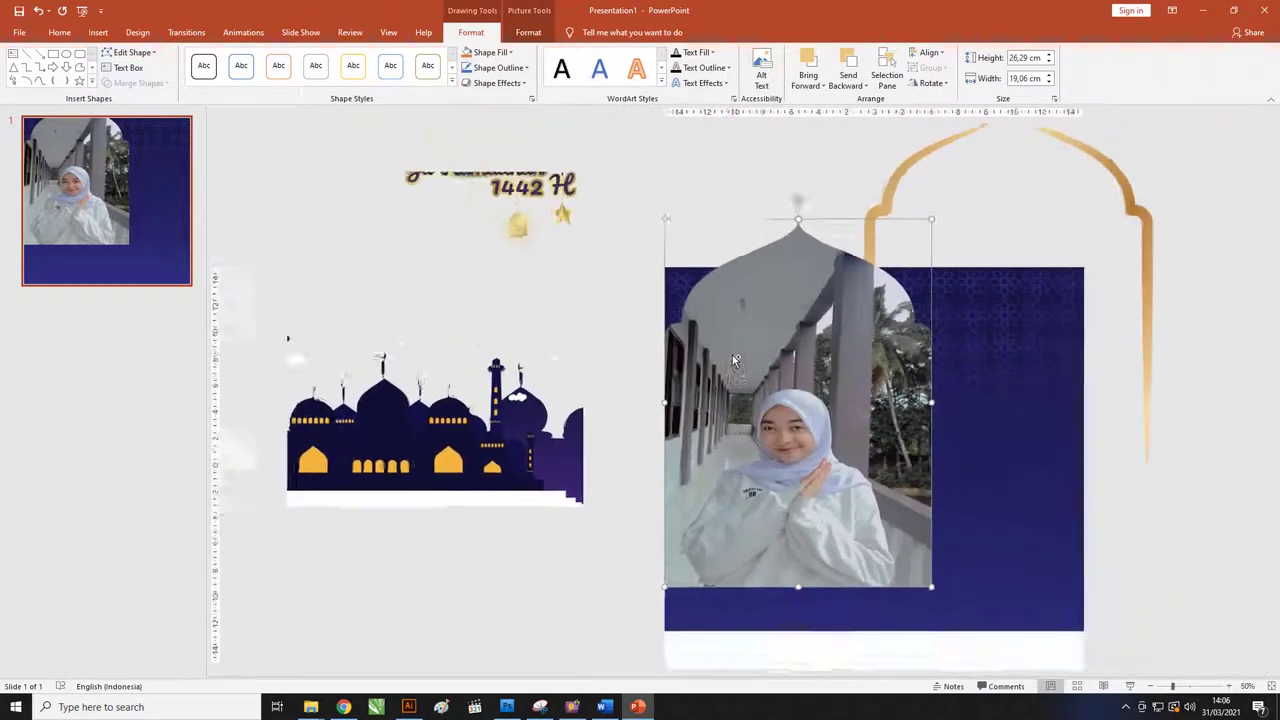
{"action": "scroll", "coordinate": [763, 402], "scroll_direction": "up", "scroll_amount": 1, "text": "ctrl"}
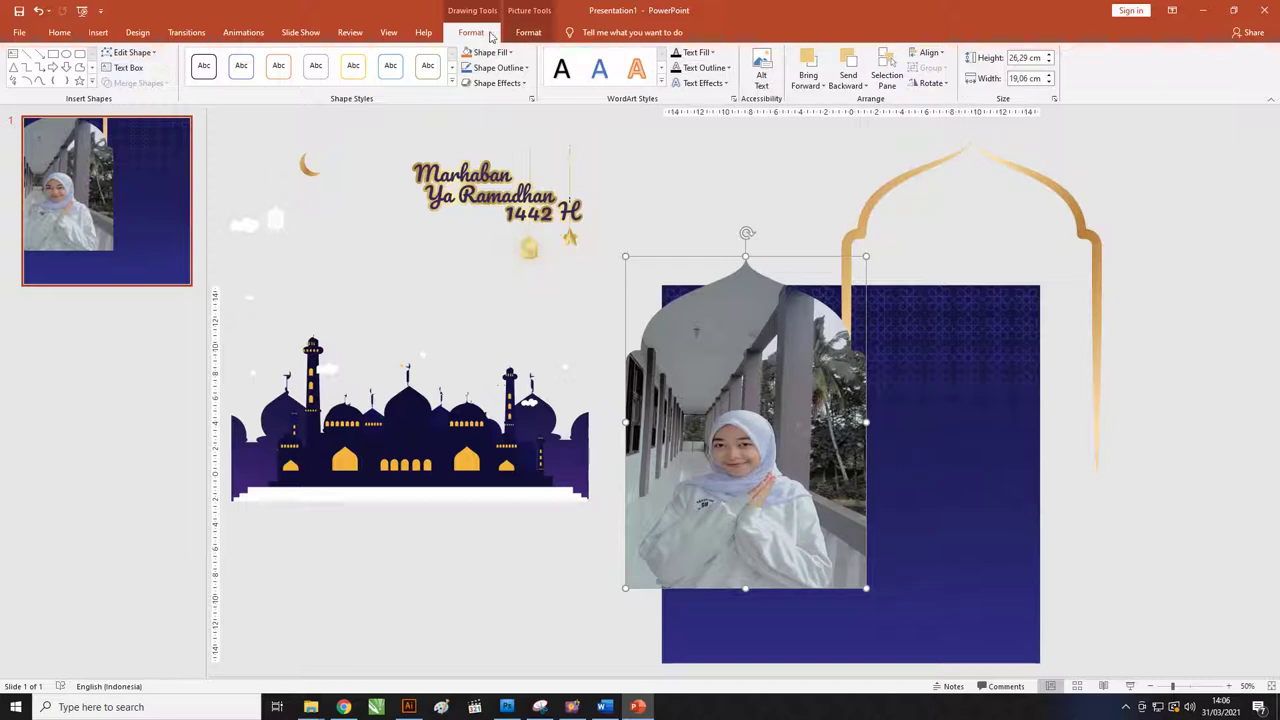
{"action": "left_click", "coordinate": [528, 32]}
{"action": "left_click", "coordinate": [1150, 86]}
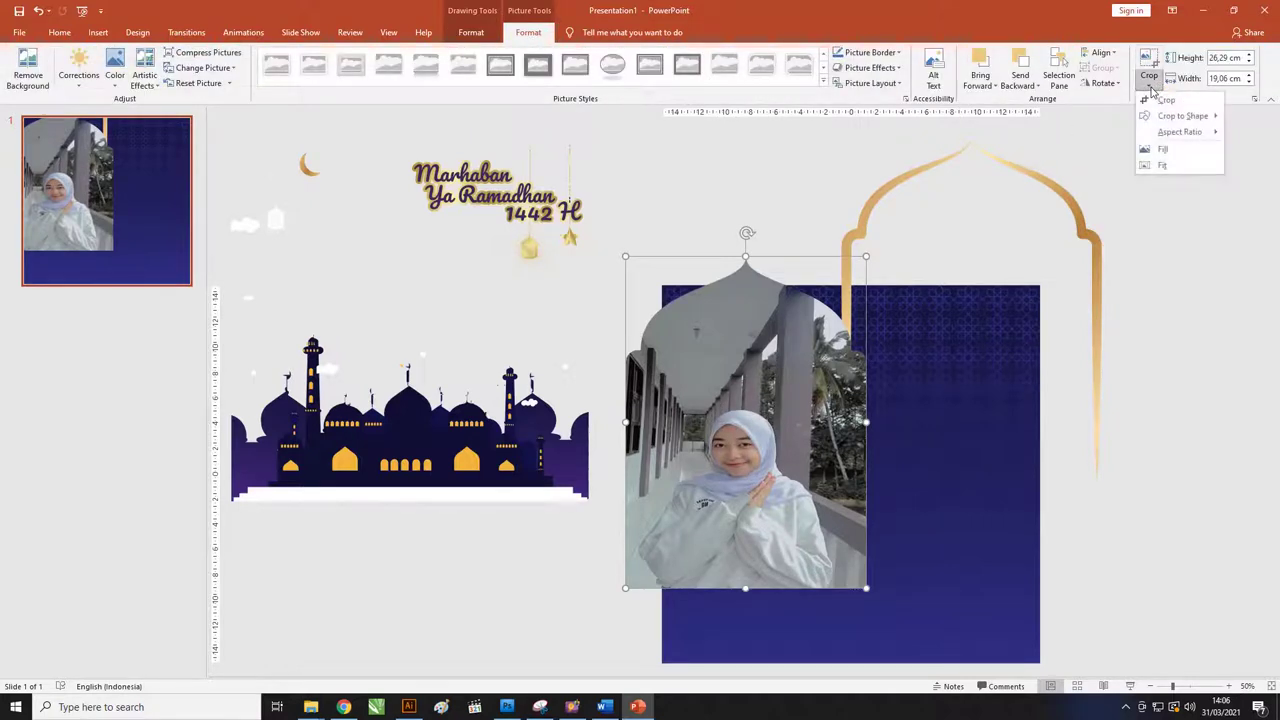
{"action": "left_click", "coordinate": [1163, 101]}
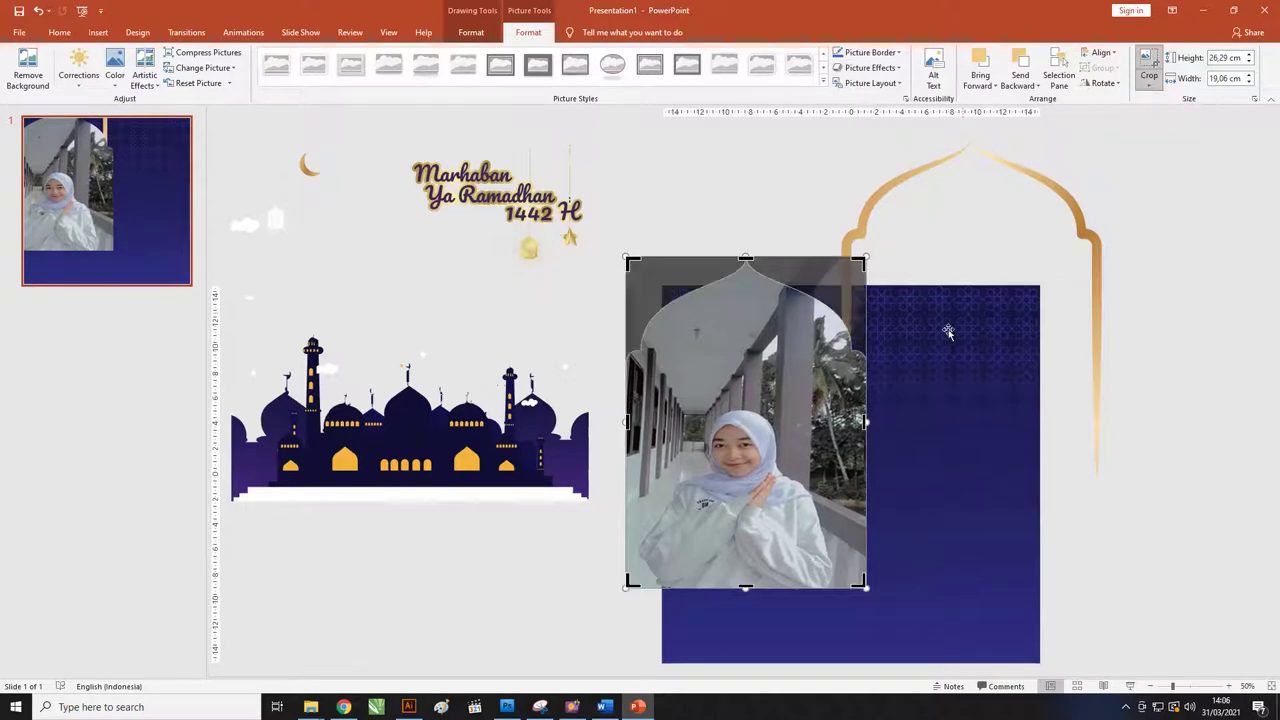
{"action": "mouse_move", "coordinate": [866, 421]}
{"action": "left_mouse_down"}
{"action": "mouse_move", "coordinate": [828, 312]}
{"action": "mouse_move", "coordinate": [832, 421]}
{"action": "left_mouse_up"}
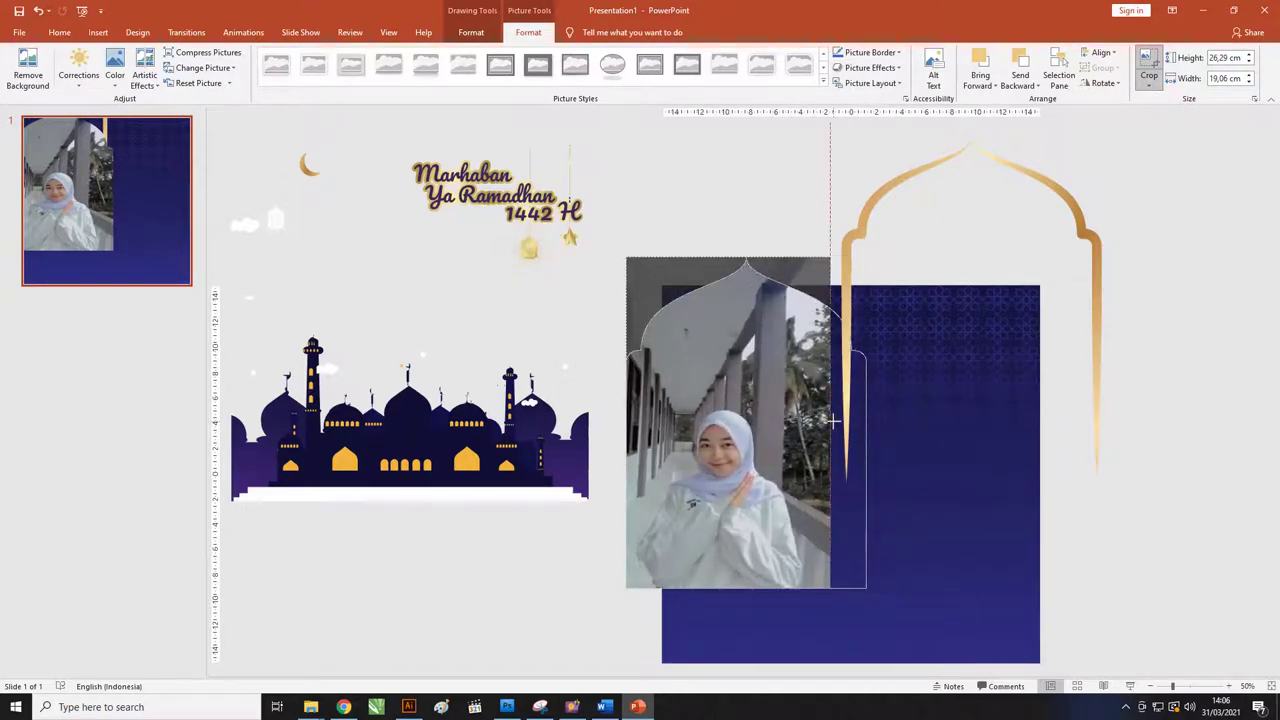
{"action": "left_click_drag", "start_coordinate": [833, 421], "coordinate": [836, 423]}
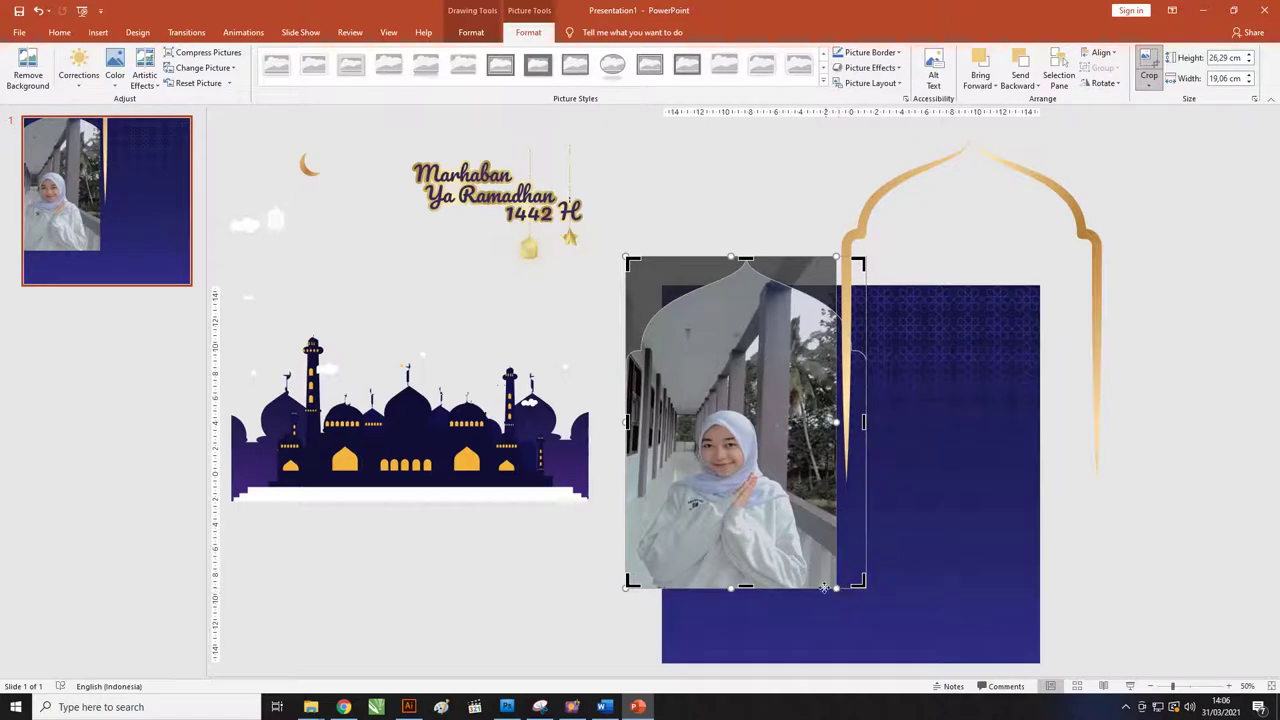
Step: Enlarge and shift the photo so the face and upper body fill the arch
{"action": "left_click_drag", "start_coordinate": [832, 590], "coordinate": [884, 642]}
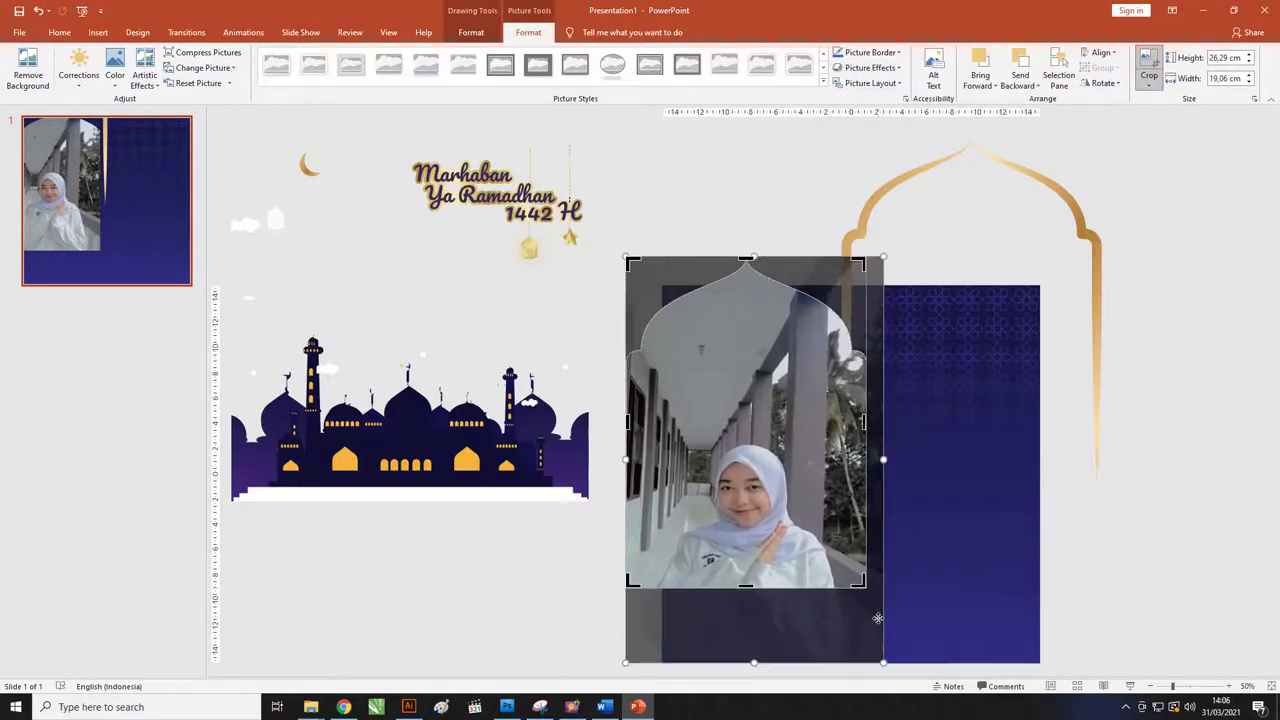
{"action": "left_click_drag", "start_coordinate": [793, 467], "coordinate": [795, 427]}
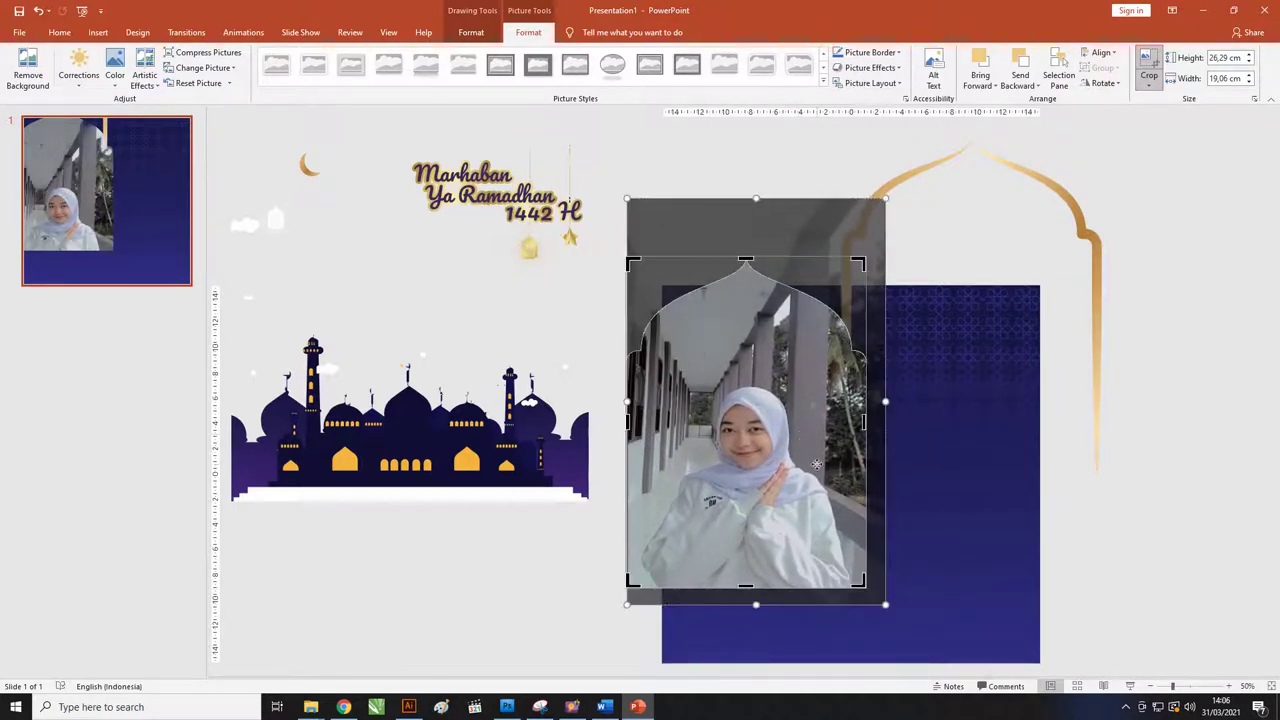
{"action": "left_click_drag", "start_coordinate": [886, 405], "coordinate": [871, 401]}
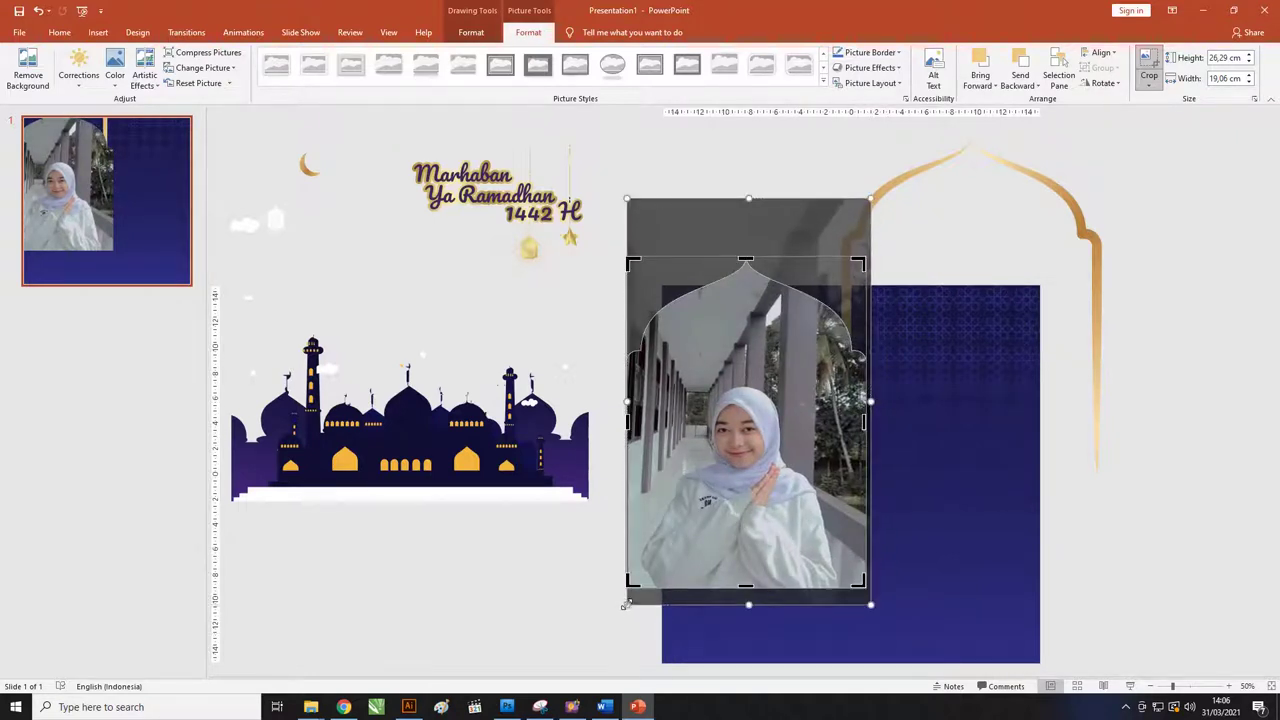
{"action": "left_click_drag", "start_coordinate": [625, 604], "coordinate": [606, 620]}
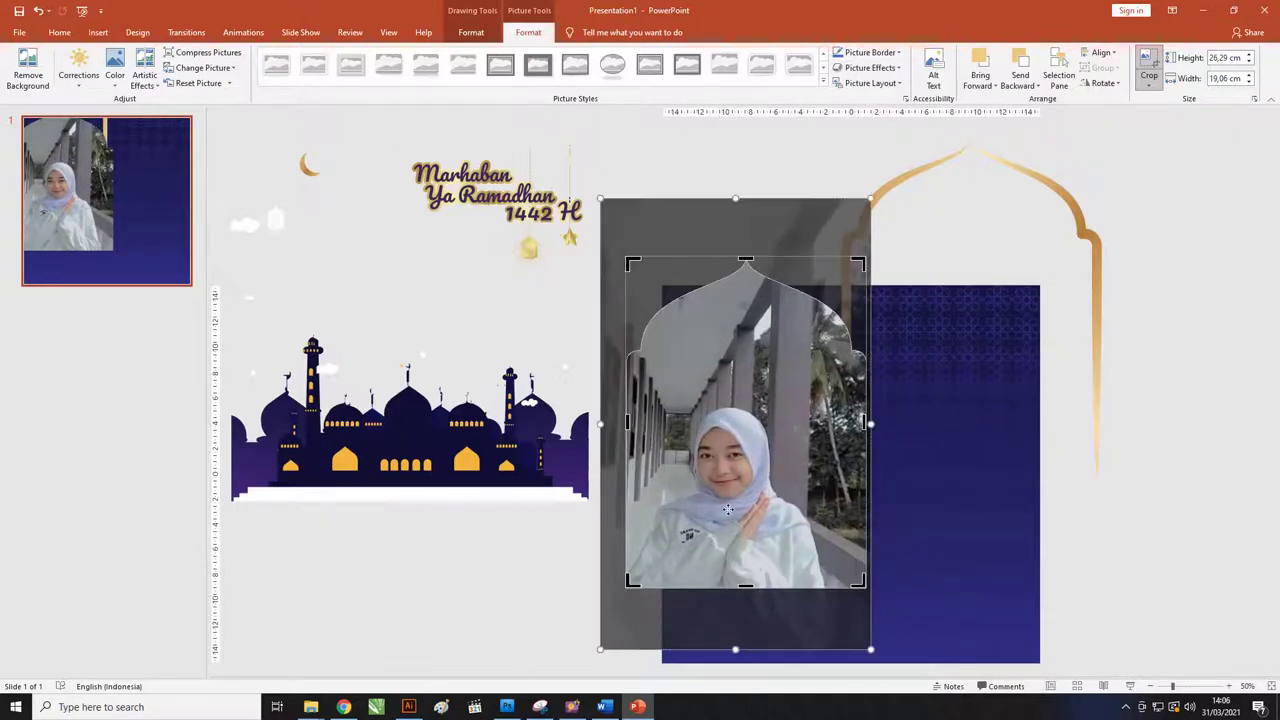
{"action": "mouse_move", "coordinate": [860, 620]}
{"action": "left_mouse_down"}
{"action": "mouse_move", "coordinate": [866, 557]}
{"action": "mouse_move", "coordinate": [940, 670]}
{"action": "left_mouse_up"}
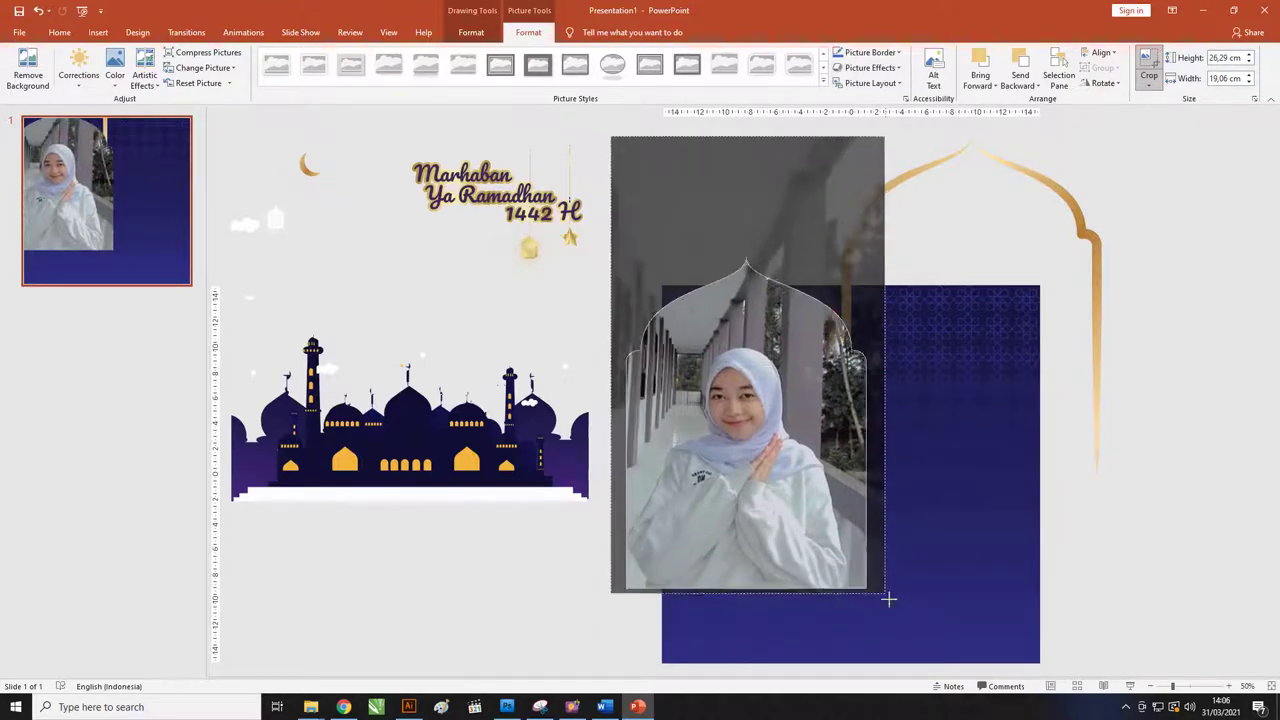
{"action": "left_click_drag", "start_coordinate": [835, 576], "coordinate": [808, 560]}
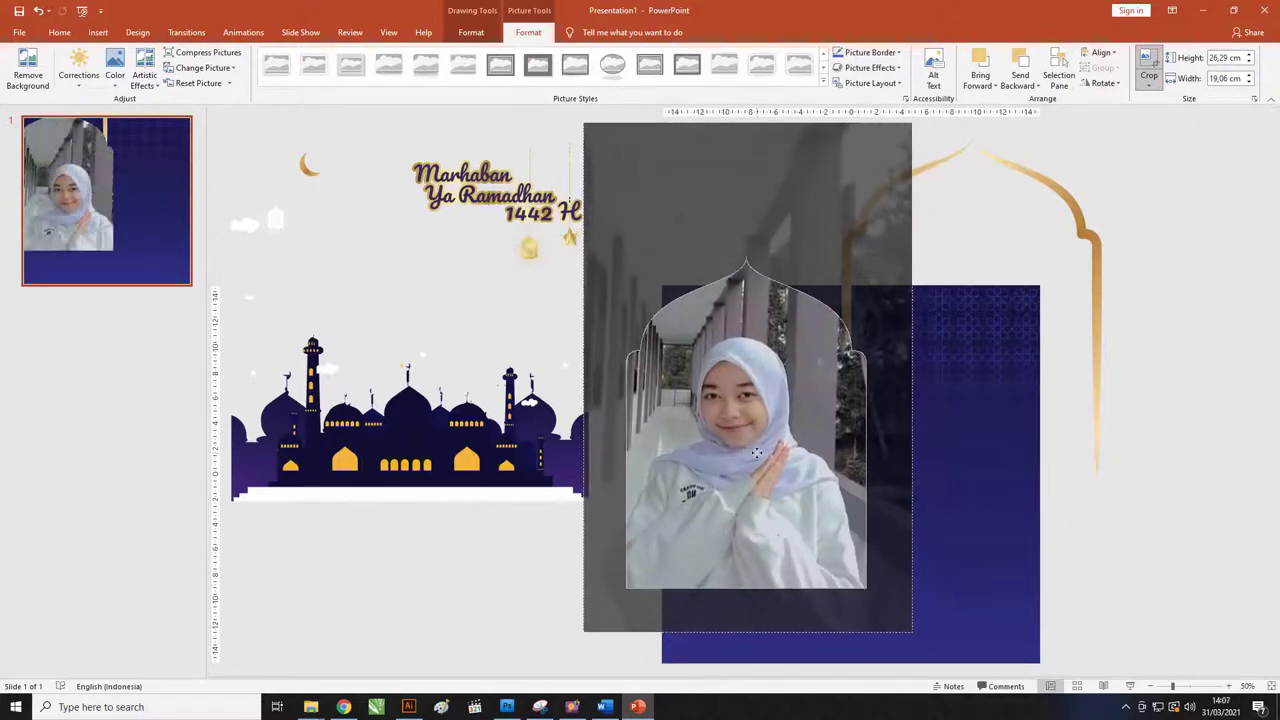
{"action": "scroll", "coordinate": [766, 495], "scroll_direction": "down", "scroll_amount": 3}
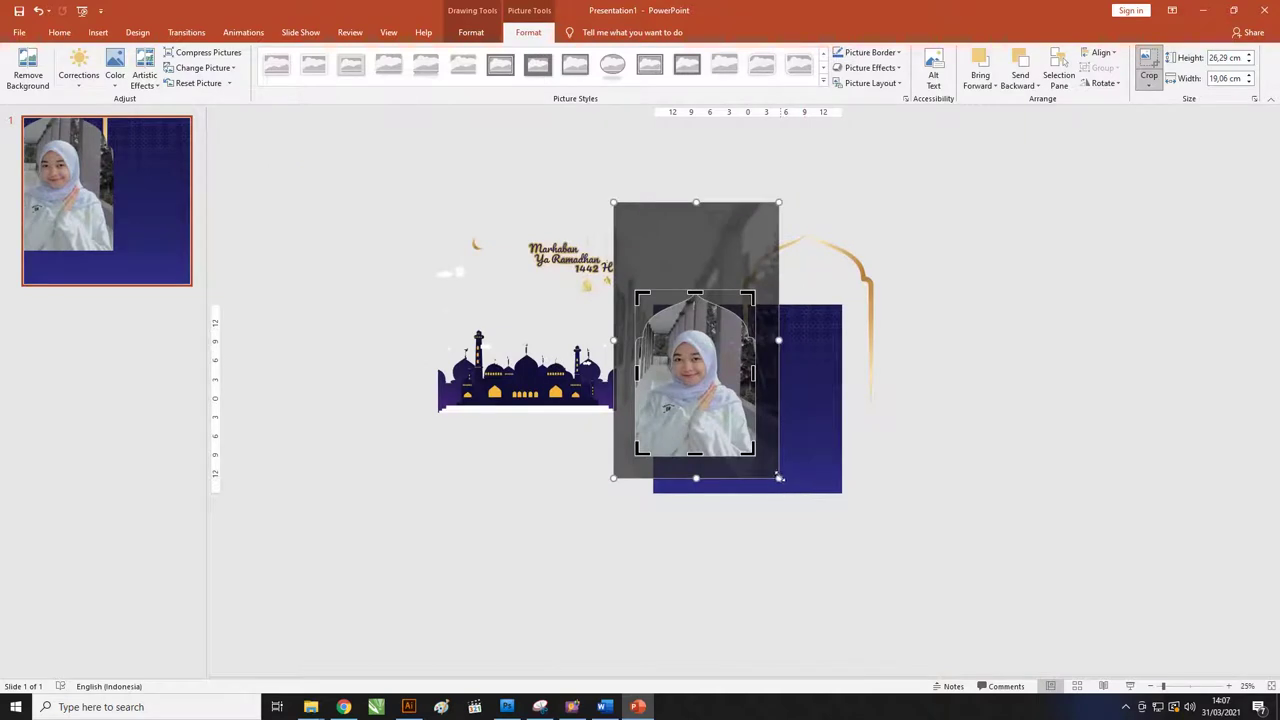
{"action": "left_click_drag", "start_coordinate": [780, 478], "coordinate": [811, 531]}
{"action": "left_click_drag", "start_coordinate": [704, 408], "coordinate": [695, 378]}
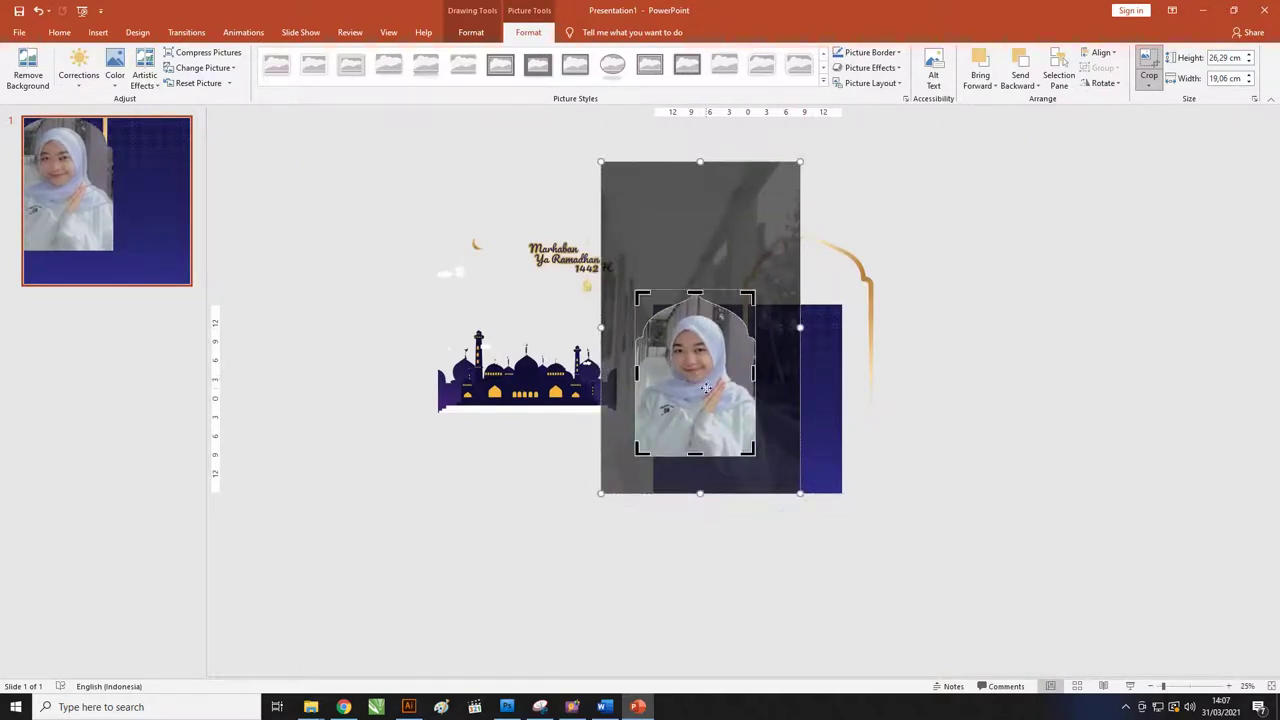
{"action": "scroll", "coordinate": [725, 380], "scroll_direction": "up", "scroll_amount": 1}
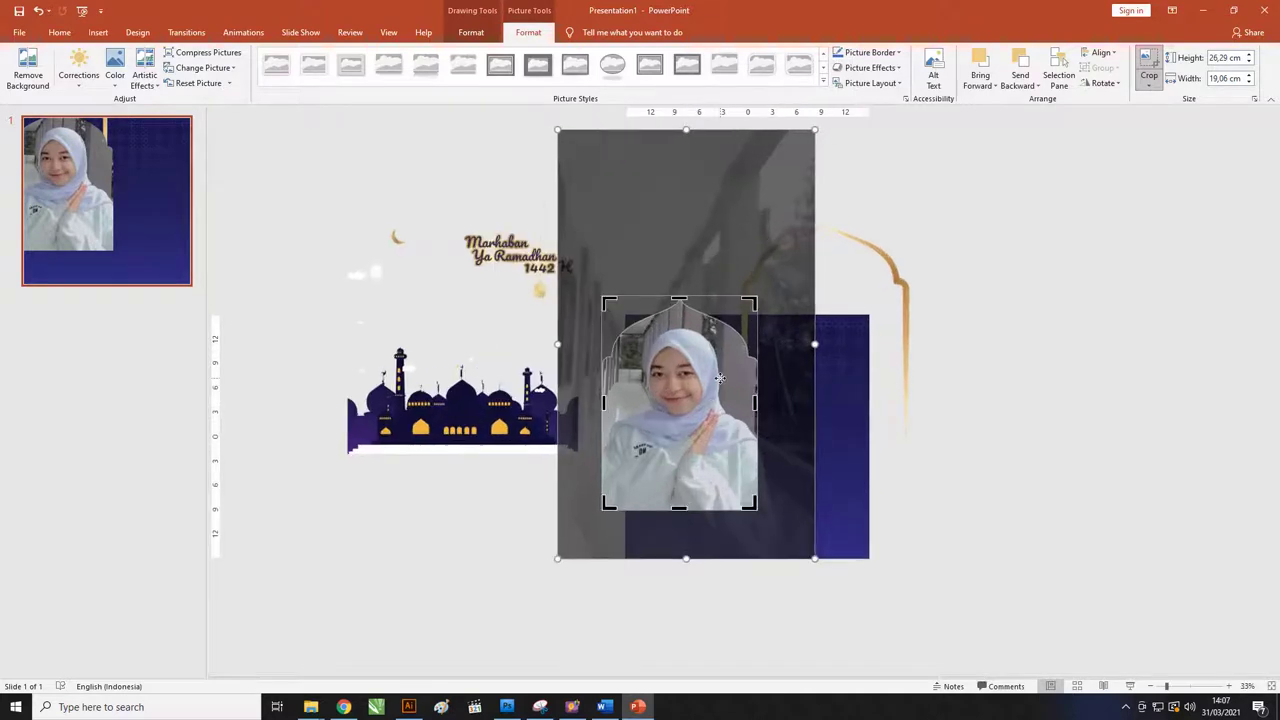
Step: Finish the crop and nudge the photo arch into position inside the golden frame
{"action": "left_click", "coordinate": [970, 398]}
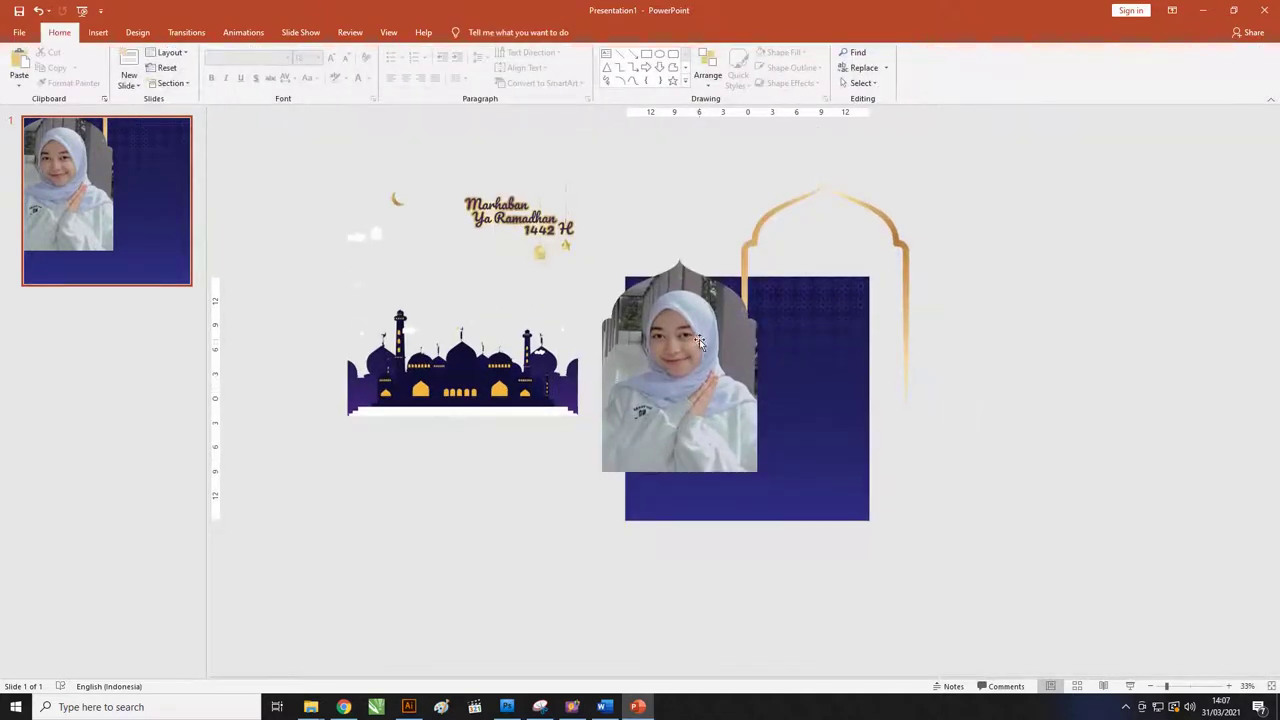
{"action": "left_click_drag", "start_coordinate": [703, 342], "coordinate": [822, 283]}
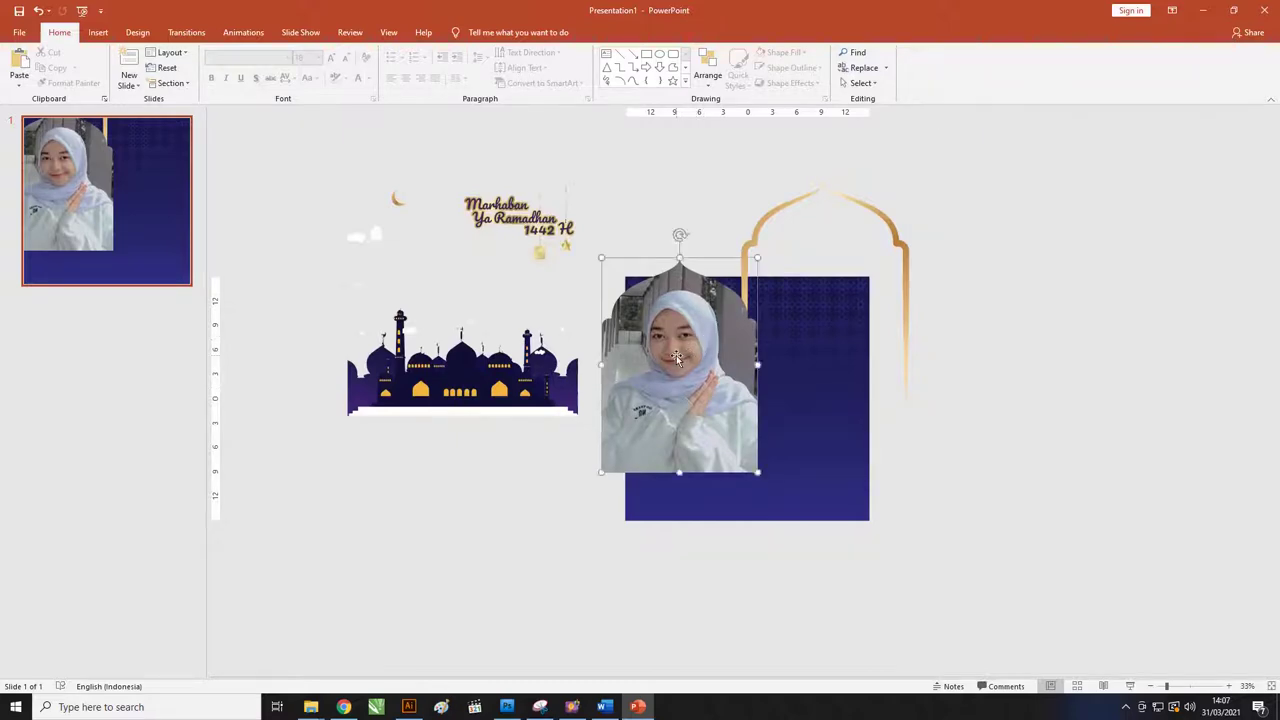
{"action": "left_click", "coordinate": [963, 271]}
{"action": "left_click", "coordinate": [816, 227]}
{"action": "scroll", "coordinate": [816, 227], "scroll_direction": "up", "scroll_amount": 1}
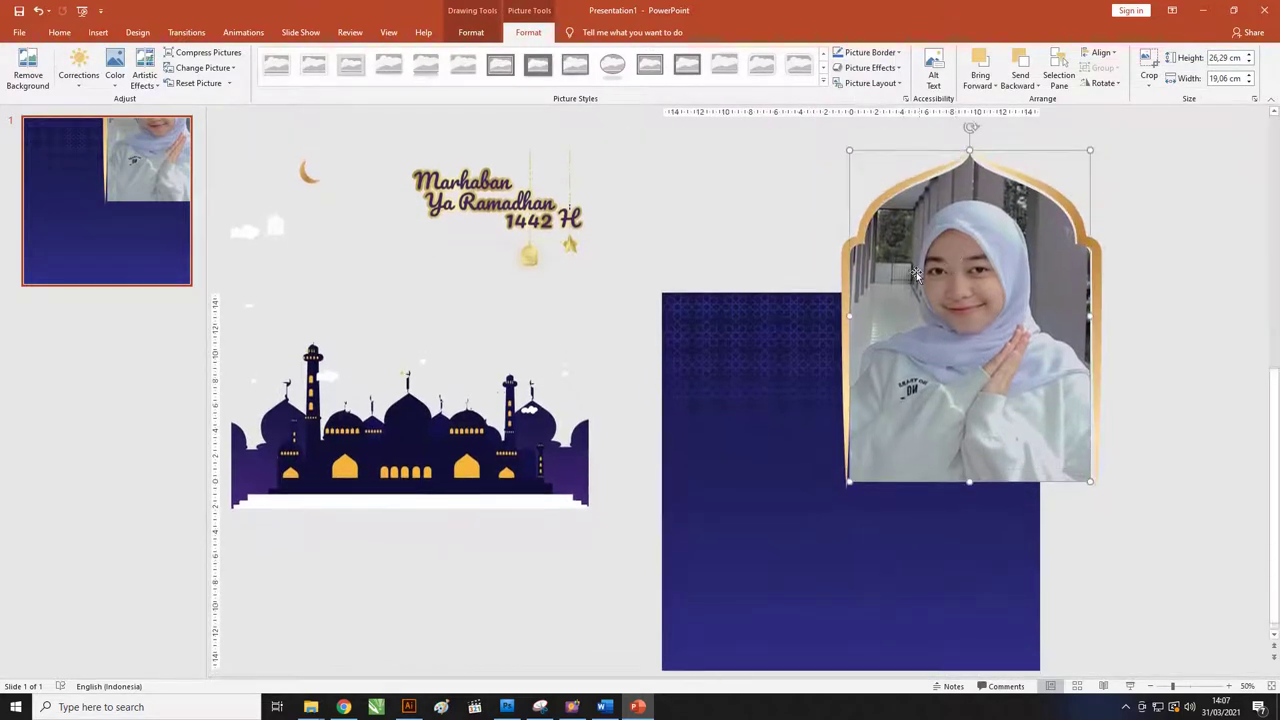
{"action": "key", "text": "Up"}
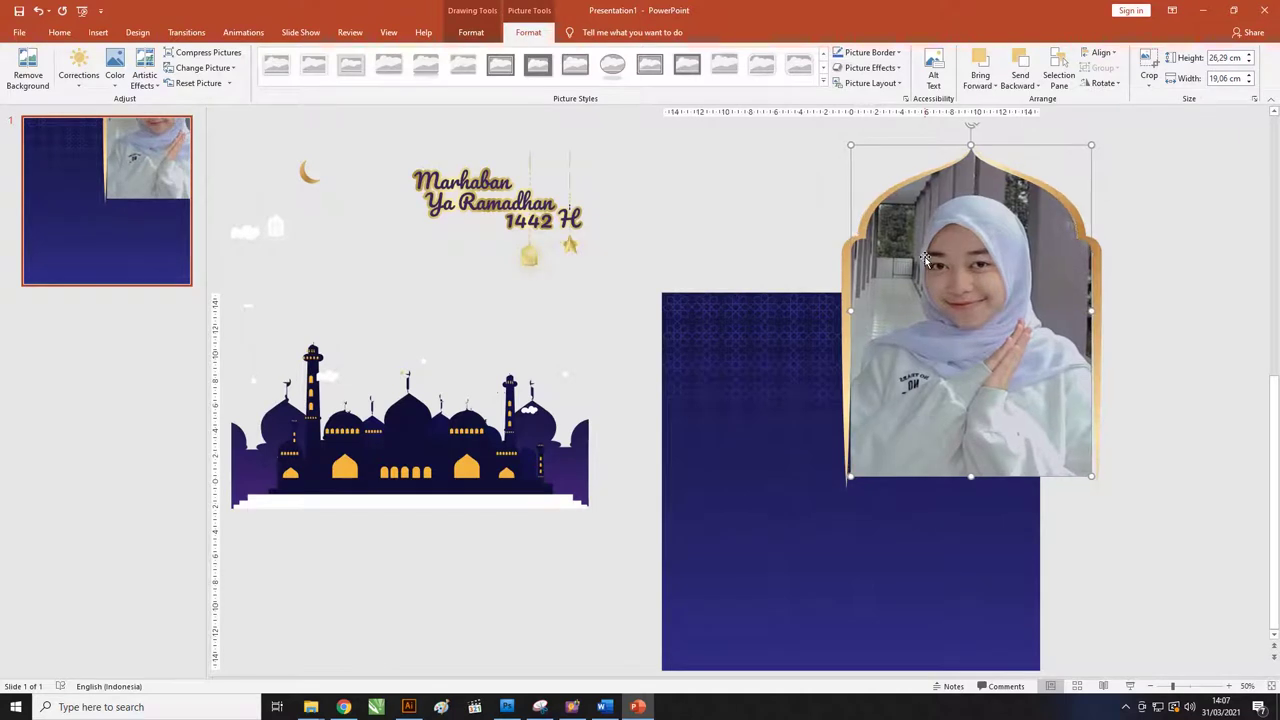
{"action": "key", "text": "Right"}
{"action": "left_click", "coordinate": [1133, 377]}
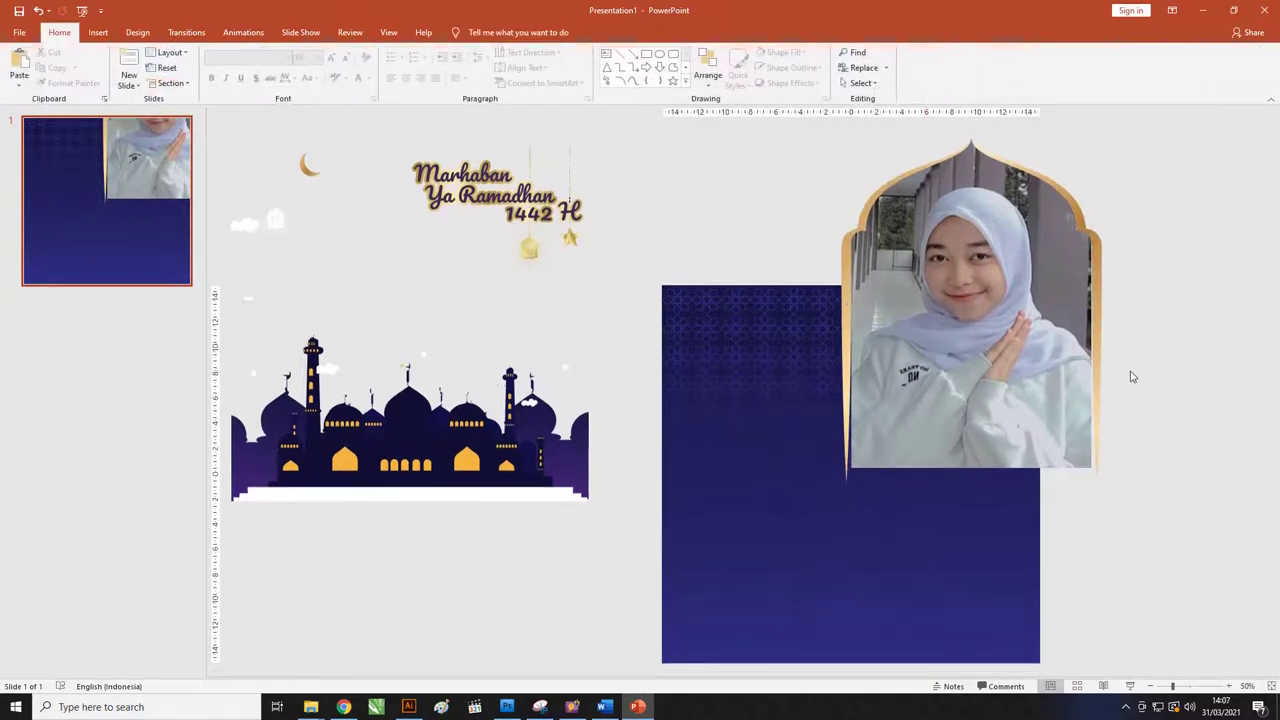
Step: Bring the gold arch frame to the front and enlarge it around the portrait
{"action": "left_click", "coordinate": [1096, 353]}
{"action": "left_click_drag", "start_coordinate": [1113, 322], "coordinate": [1107, 318]}
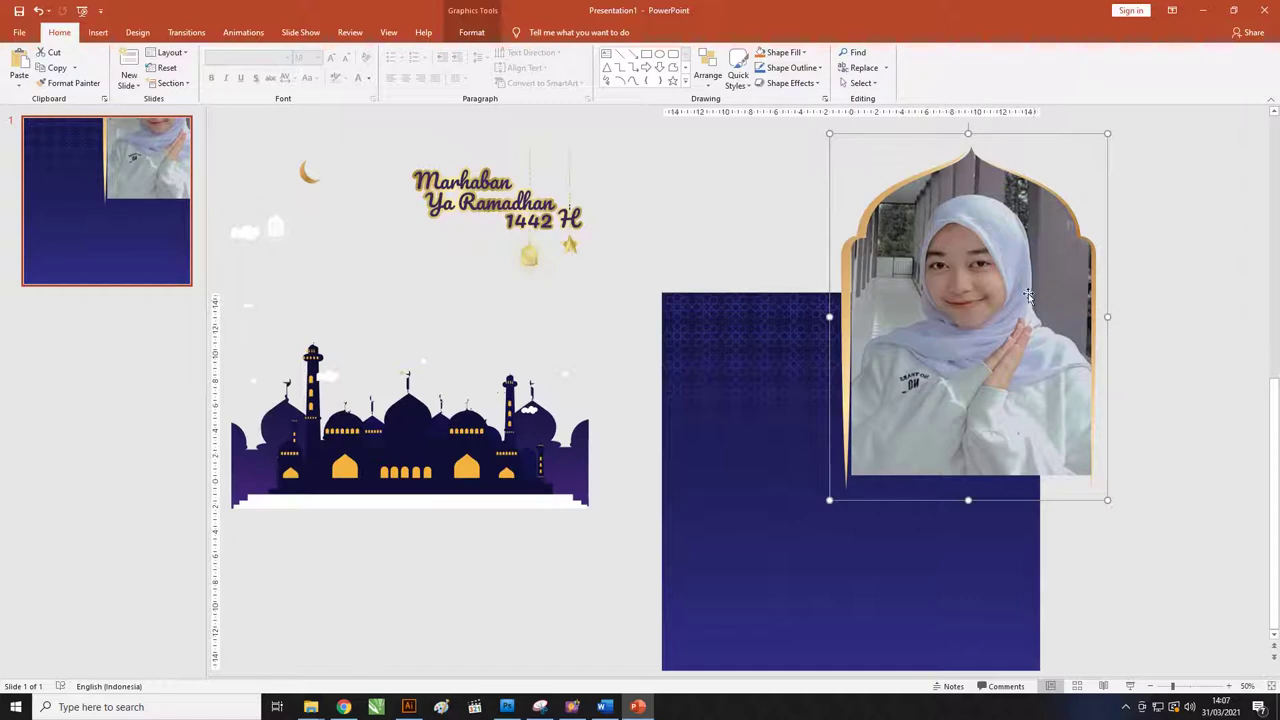
{"action": "left_click", "coordinate": [471, 32]}
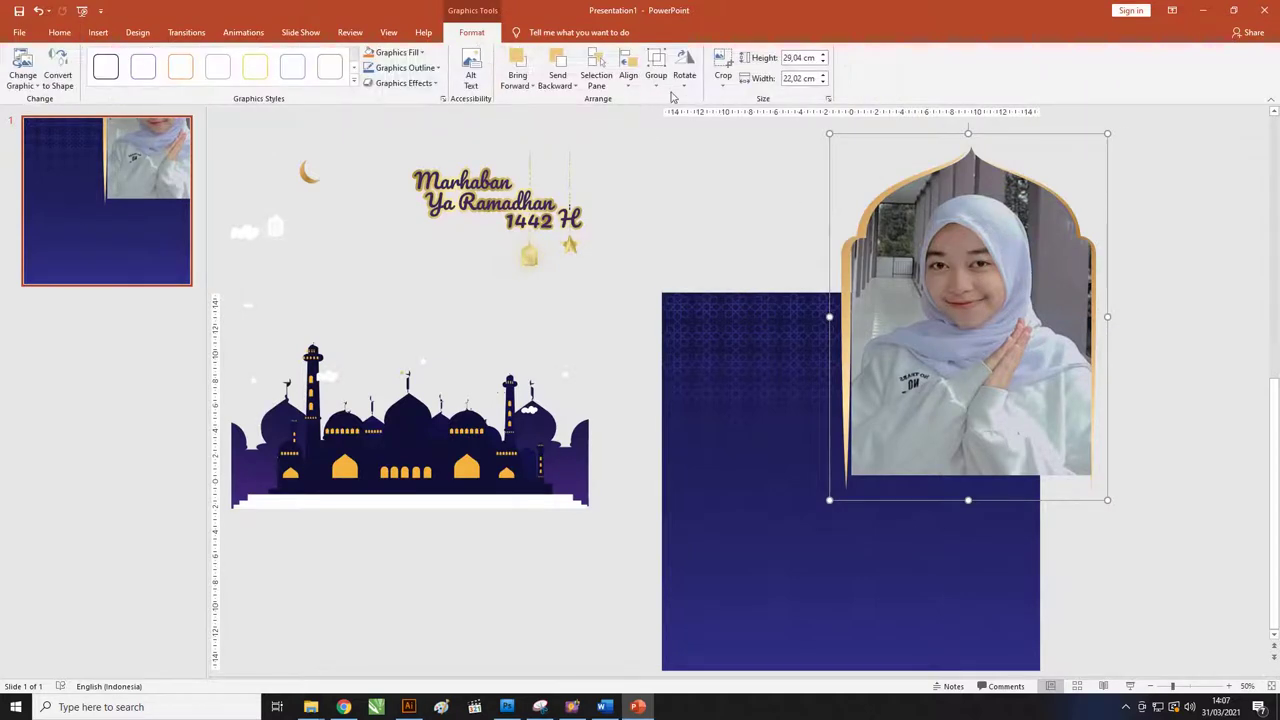
{"action": "left_click", "coordinate": [518, 82]}
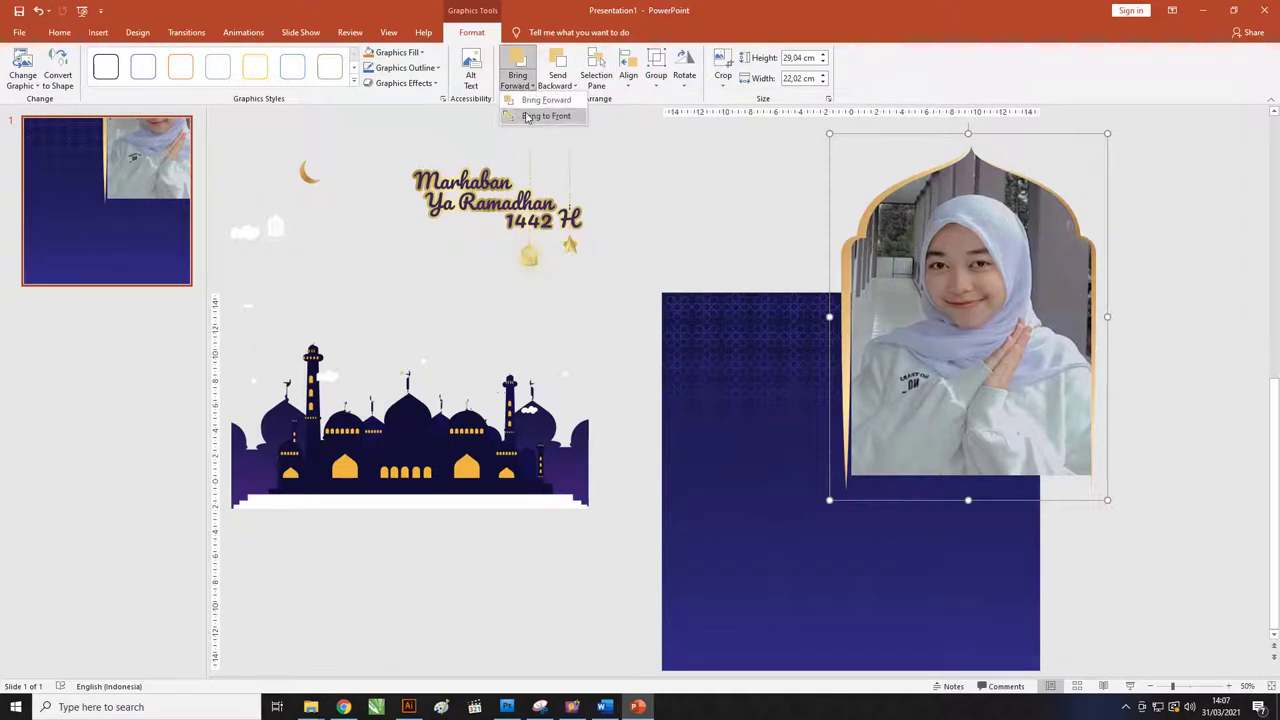
{"action": "left_click", "coordinate": [528, 117]}
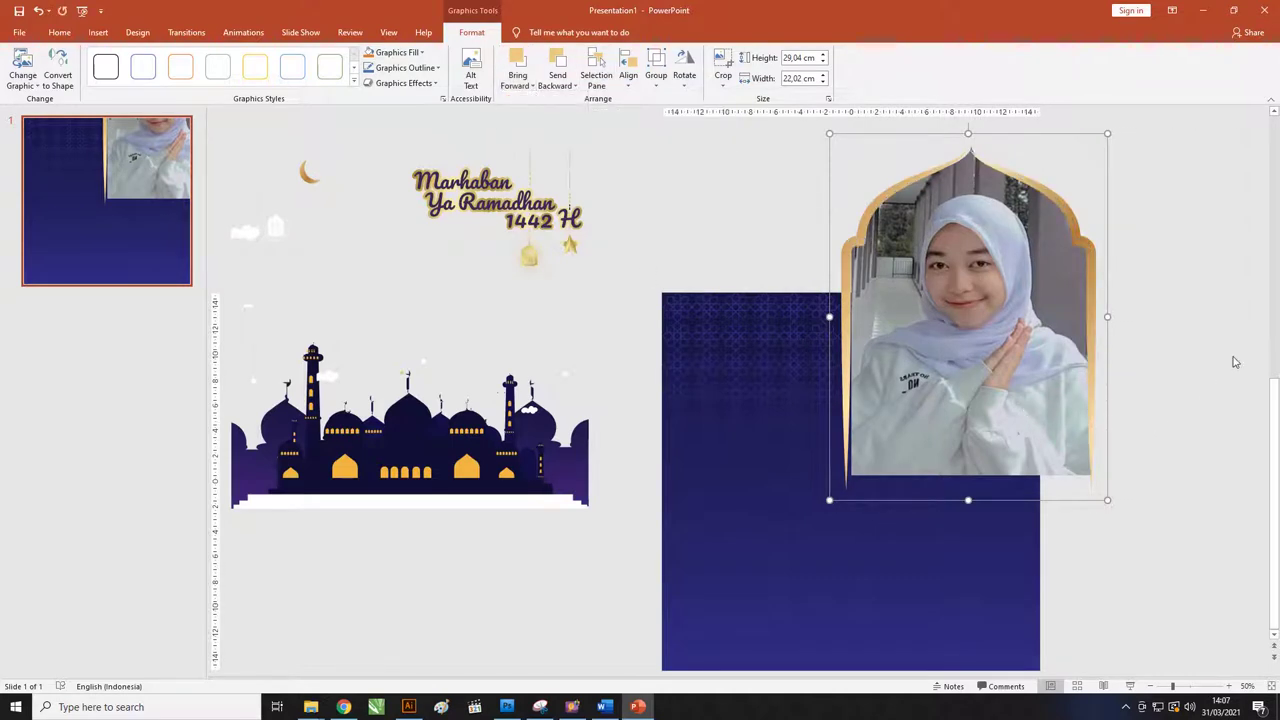
{"action": "left_click", "coordinate": [1180, 280]}
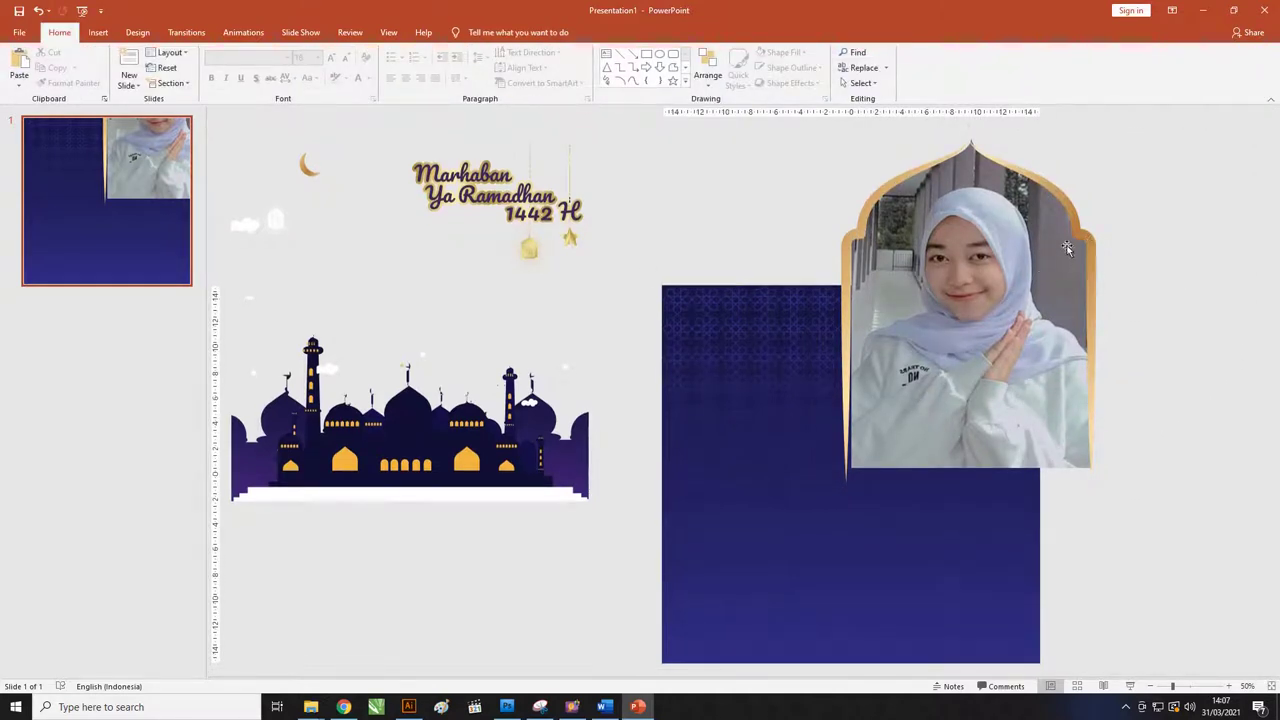
{"action": "left_click_drag", "start_coordinate": [1068, 244], "coordinate": [1066, 232]}
Step: Centre-align the photo and the arch frame on each other
{"action": "key", "text": "Escape"}
{"action": "scroll", "coordinate": [845, 308], "scroll_direction": "down", "scroll_amount": 2}
{"action": "left_click_drag", "start_coordinate": [1065, 510], "coordinate": [677, 121]}
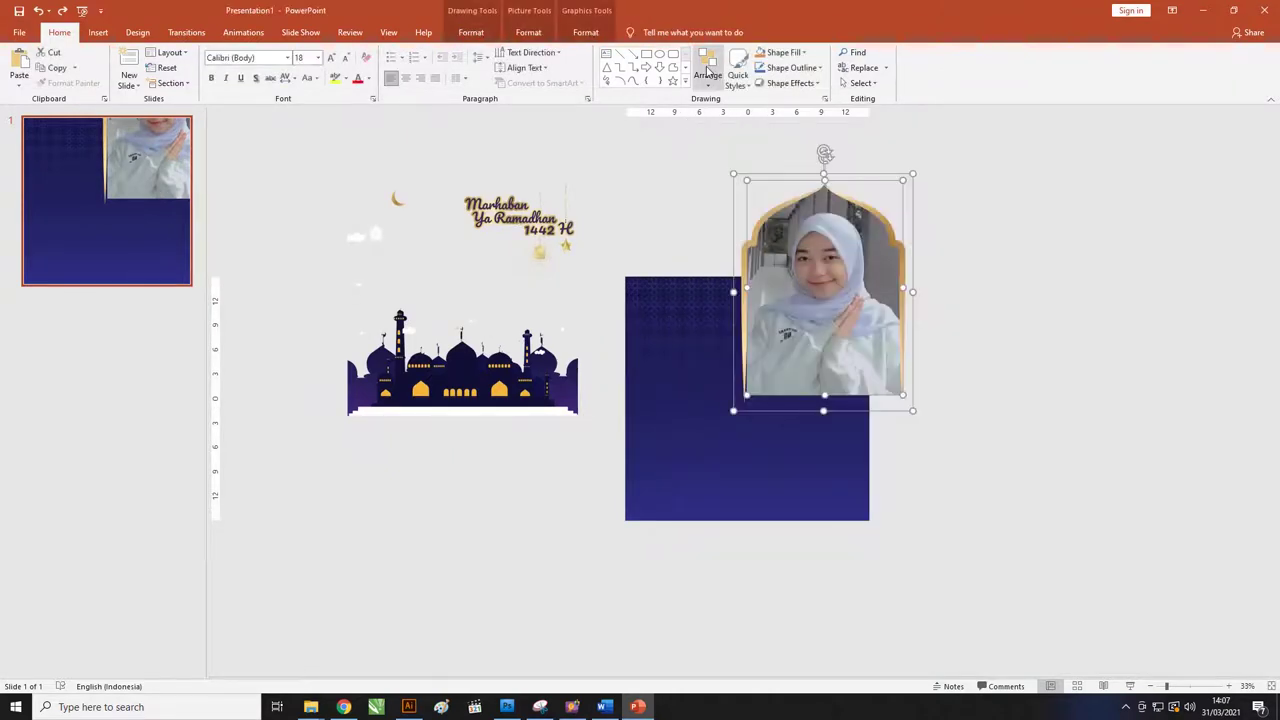
{"action": "left_click", "coordinate": [586, 32]}
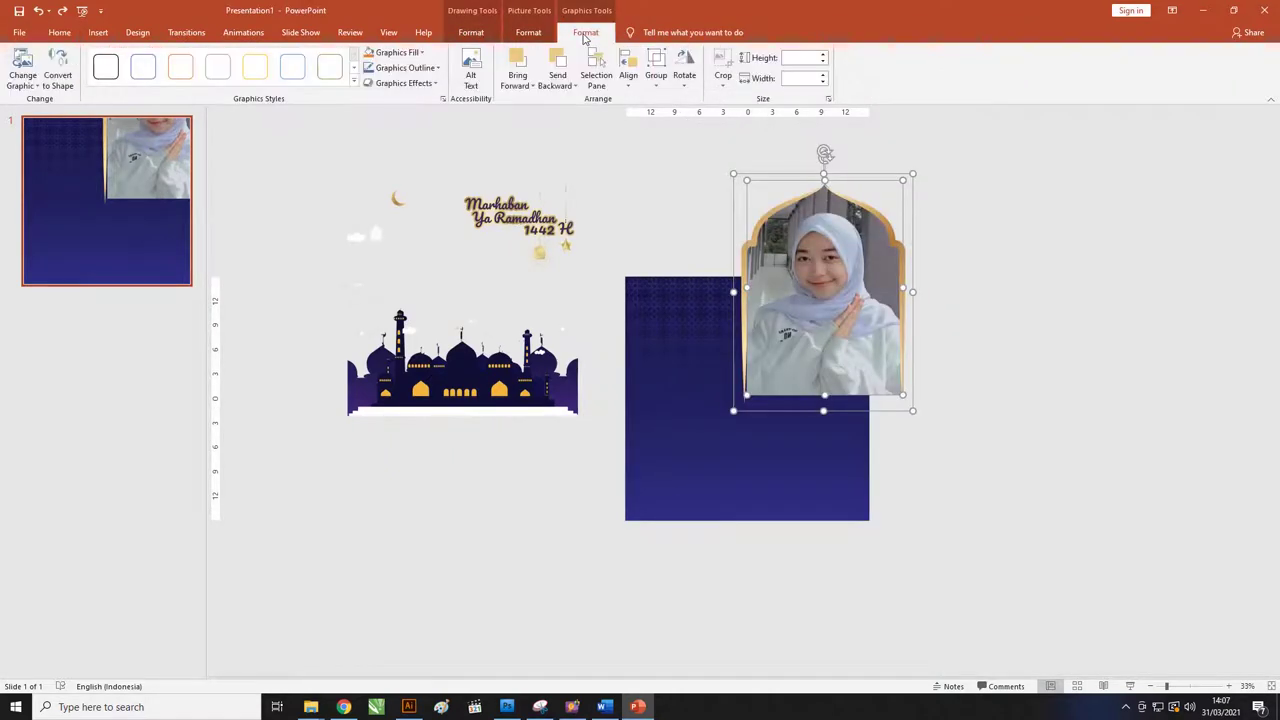
{"action": "left_click", "coordinate": [628, 78]}
{"action": "left_click", "coordinate": [636, 119]}
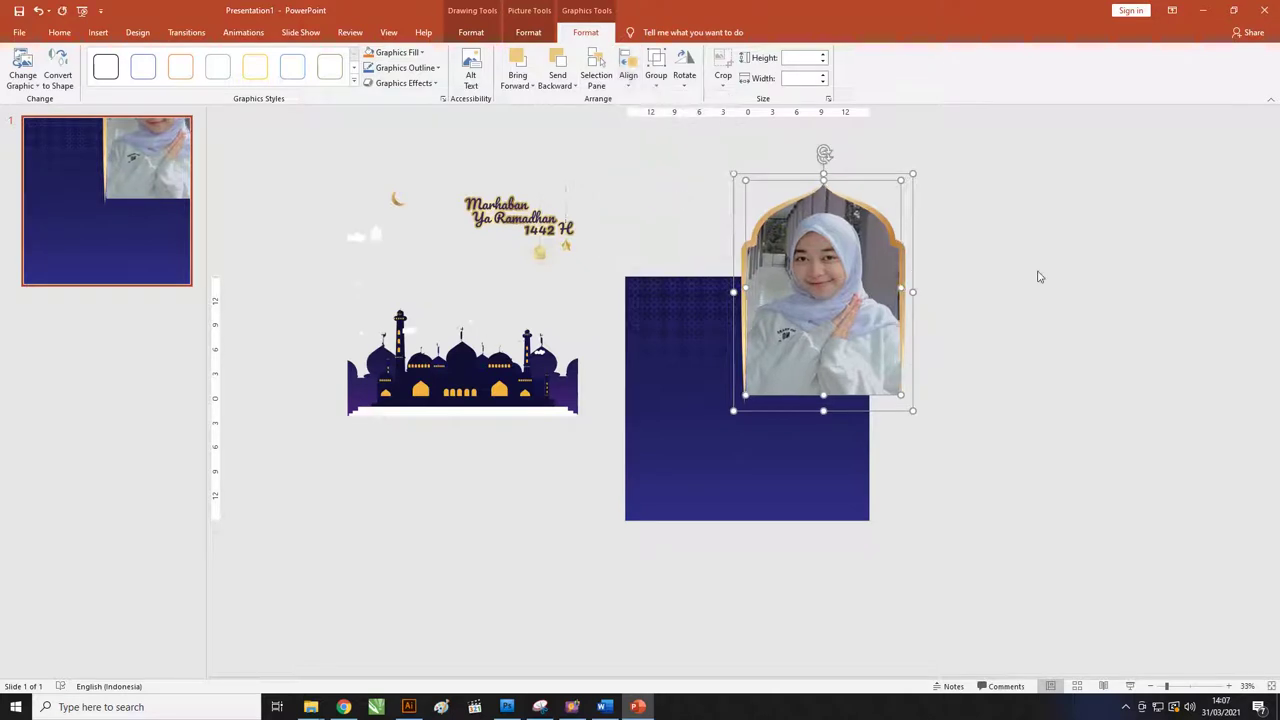
{"action": "left_click", "coordinate": [1039, 277]}
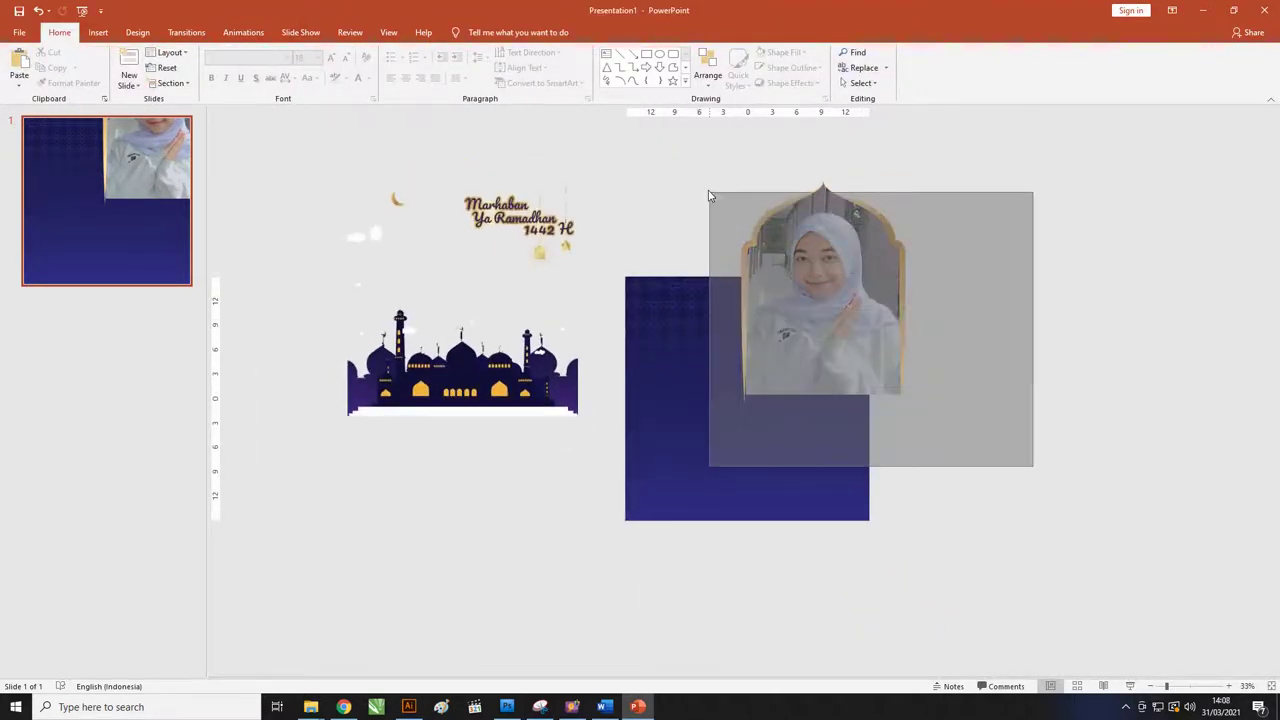
Step: Group the framed photo in the blue square's centre, shrink it slightly, and place the mosque graphic
{"action": "left_click_drag", "start_coordinate": [1035, 470], "coordinate": [686, 140]}
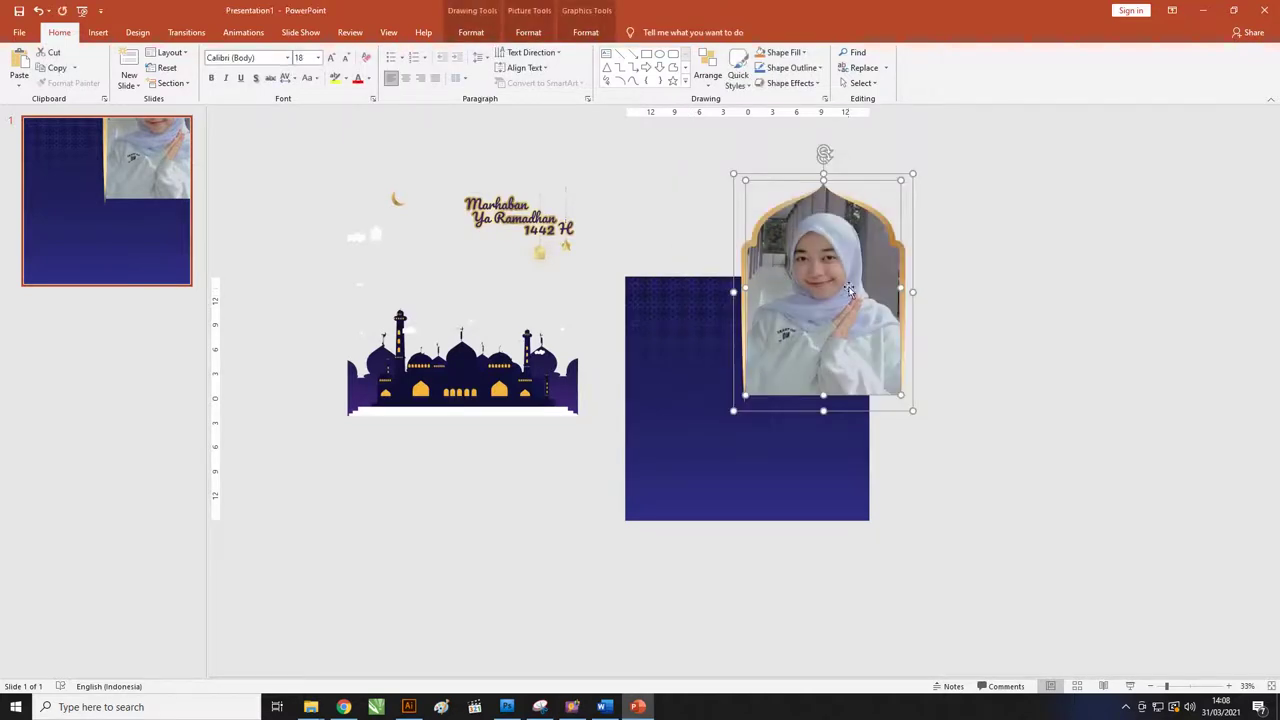
{"action": "left_click_drag", "start_coordinate": [848, 290], "coordinate": [778, 397]}
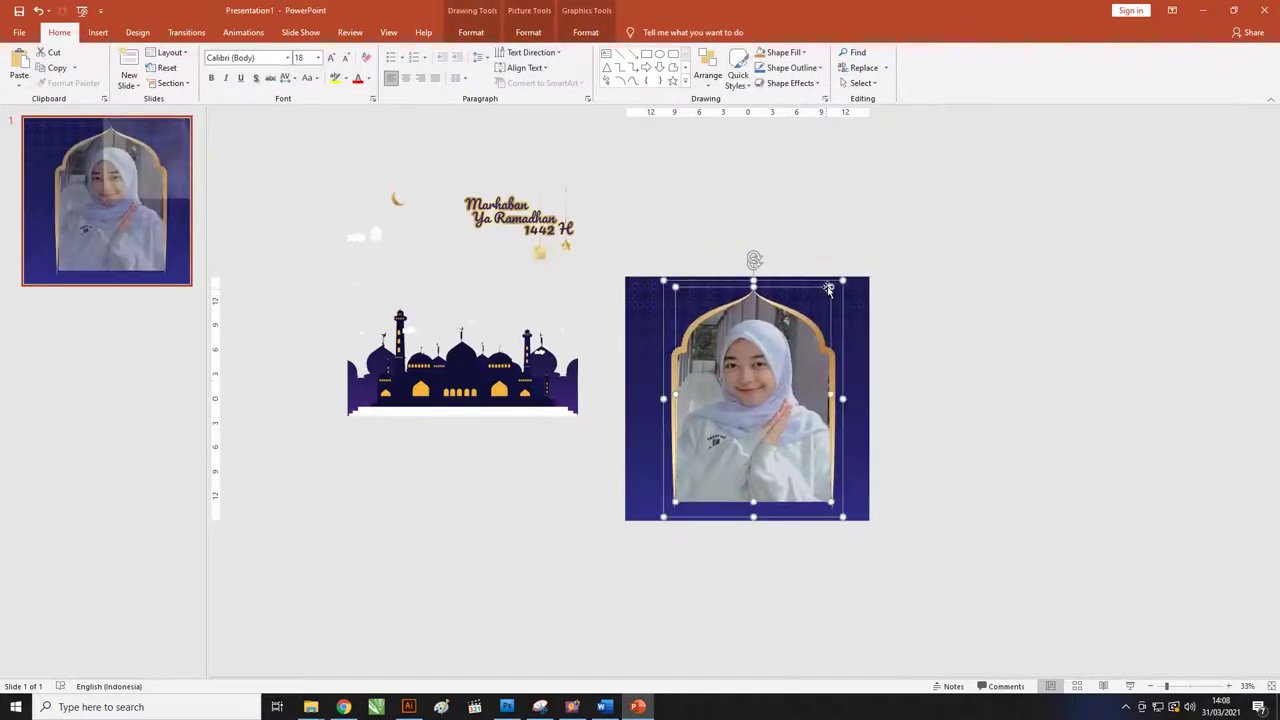
{"action": "right_click", "coordinate": [756, 343]}
{"action": "mouse_move", "coordinate": [790, 417]}
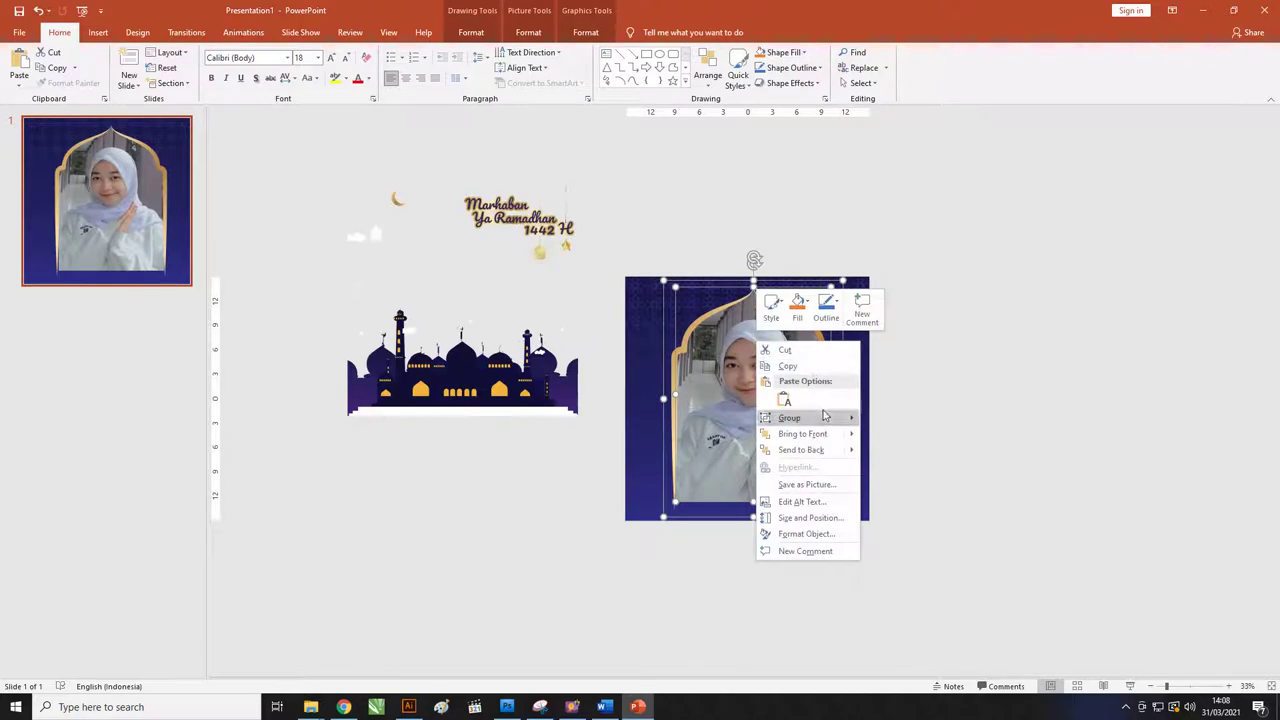
{"action": "left_click", "coordinate": [892, 419]}
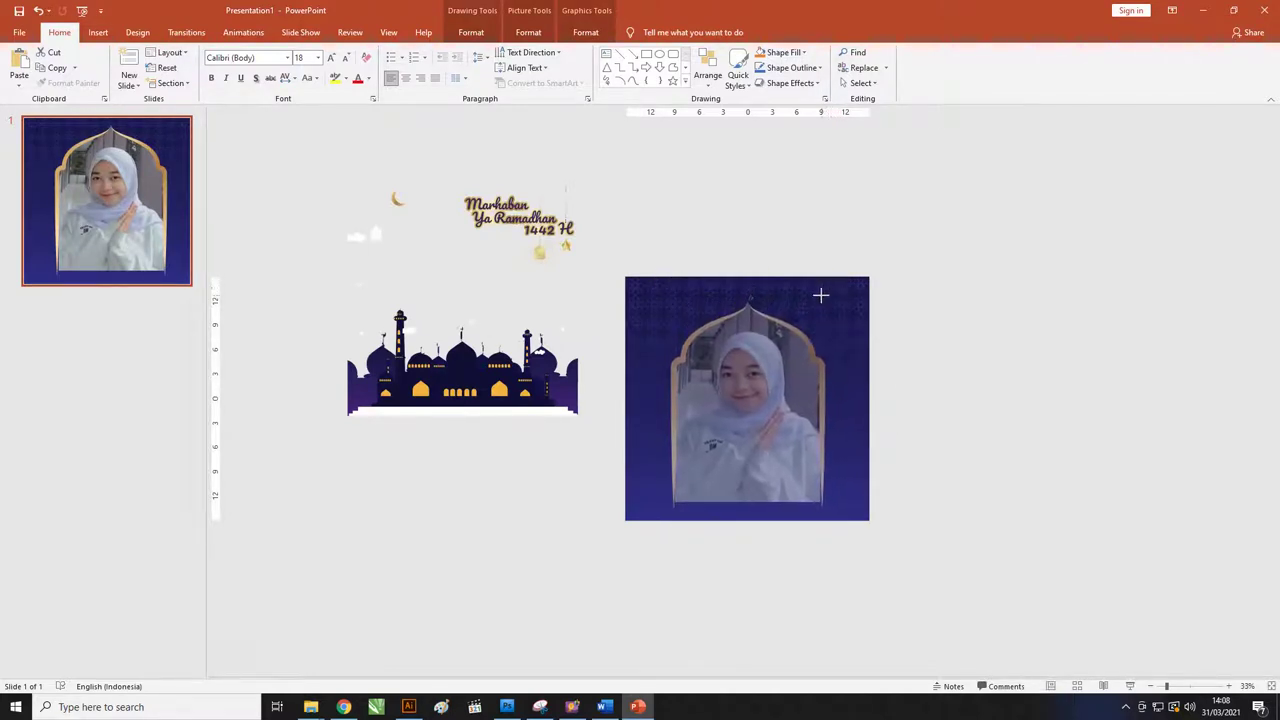
{"action": "left_click_drag", "start_coordinate": [846, 275], "coordinate": [833, 296]}
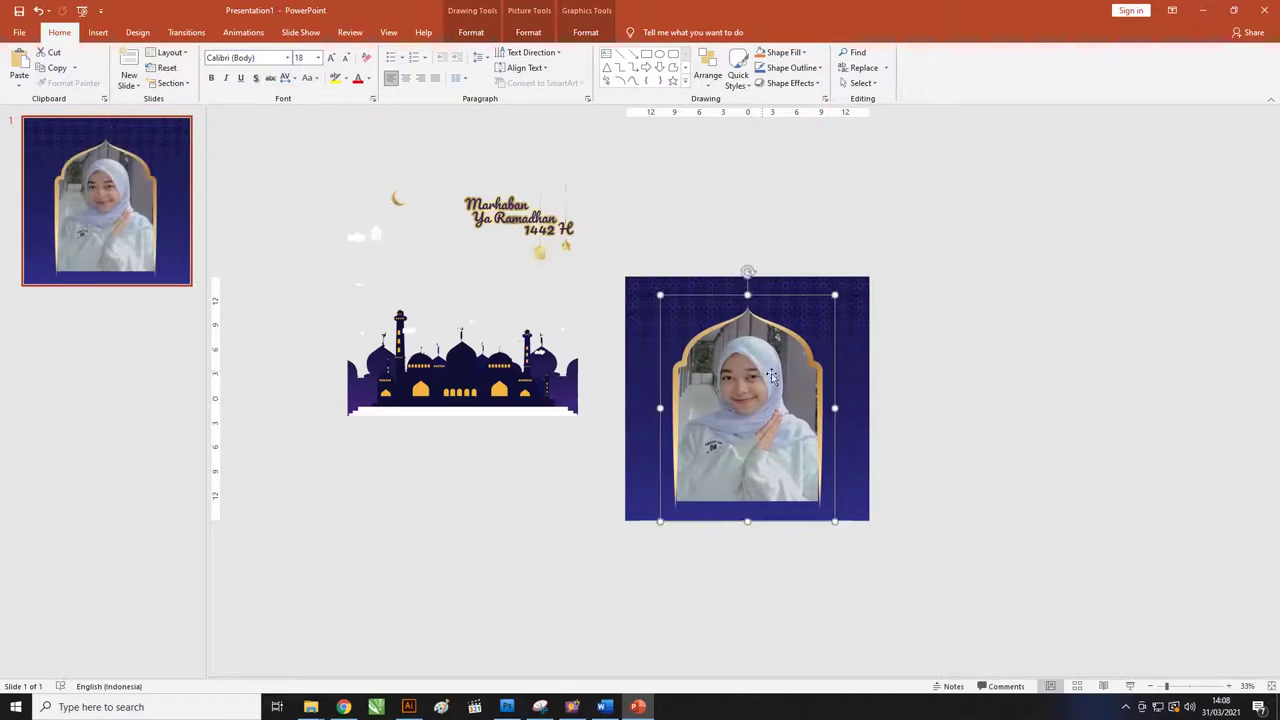
{"action": "left_click", "coordinate": [972, 407]}
{"action": "mouse_move", "coordinate": [555, 416]}
{"action": "left_mouse_down"}
{"action": "mouse_move", "coordinate": [556, 437]}
{"action": "mouse_move", "coordinate": [621, 488]}
{"action": "left_mouse_up"}
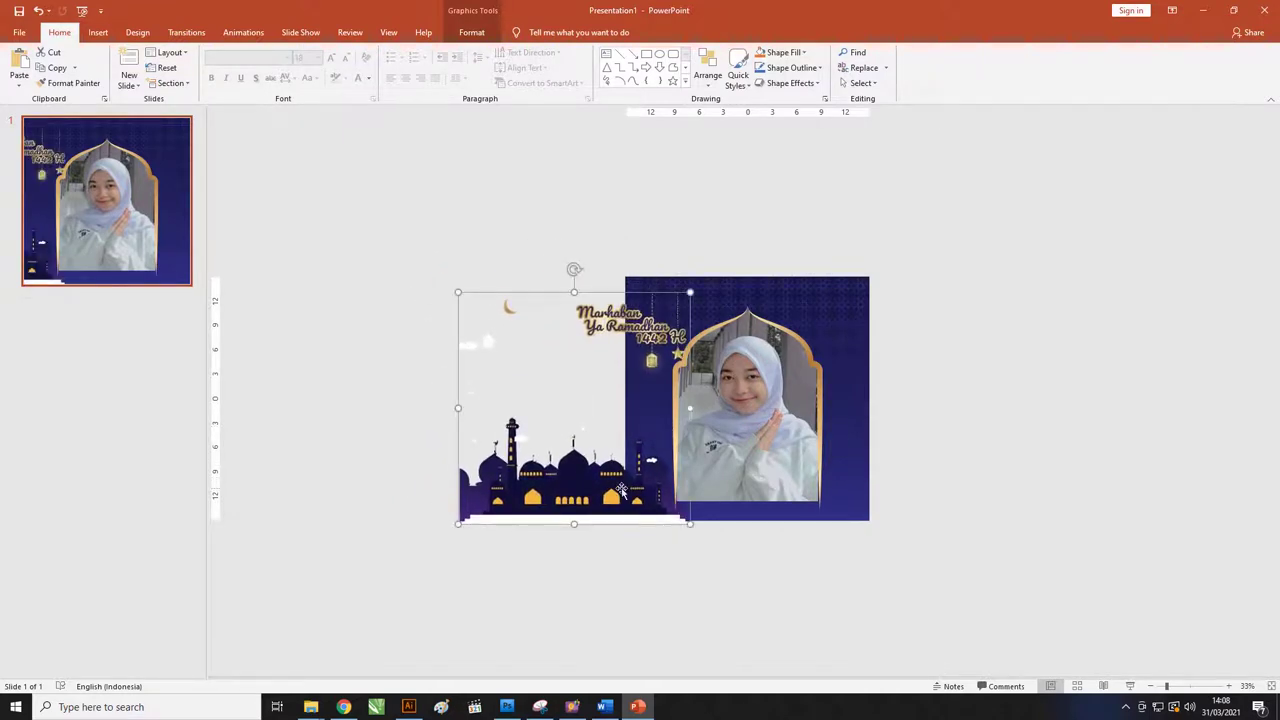
Step: Bring the mosque 'Marhaban Ya Ramadhan 1442 H' graphic to front, stretch it over the photo, then switch to File Explorer
{"action": "right_click", "coordinate": [621, 488]}
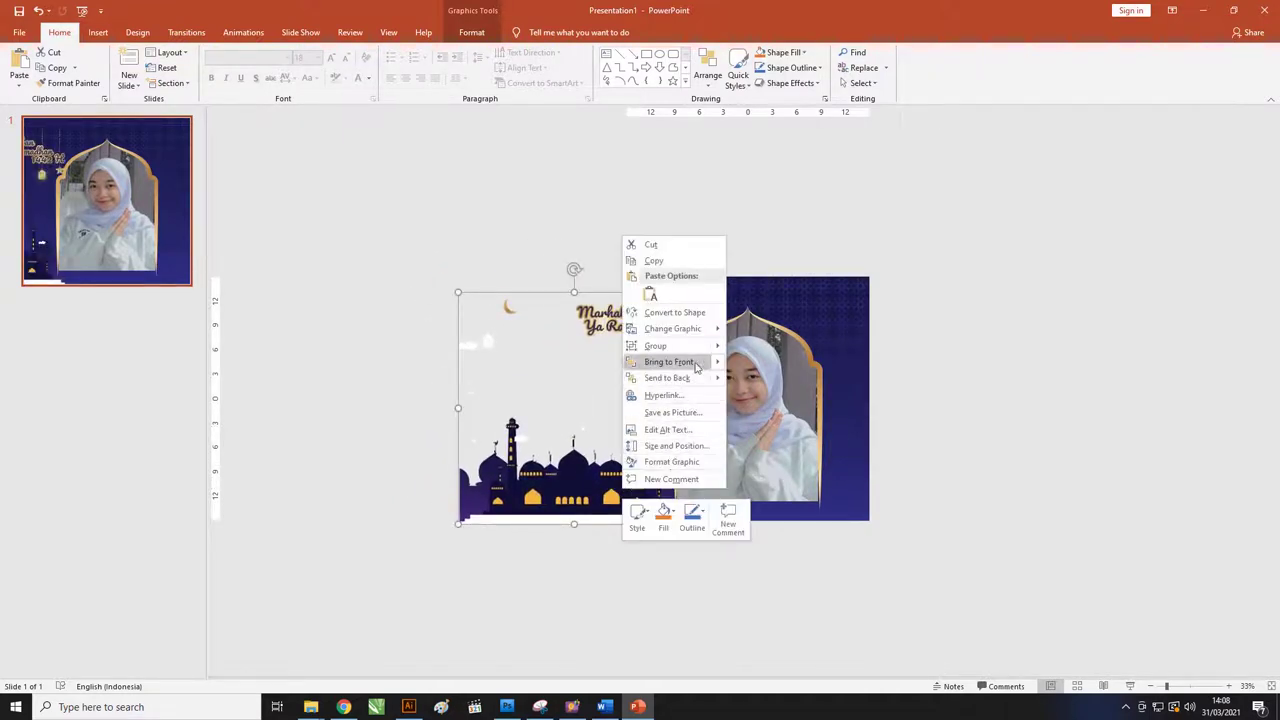
{"action": "left_click", "coordinate": [680, 362]}
{"action": "left_click_drag", "start_coordinate": [579, 468], "coordinate": [751, 462]}
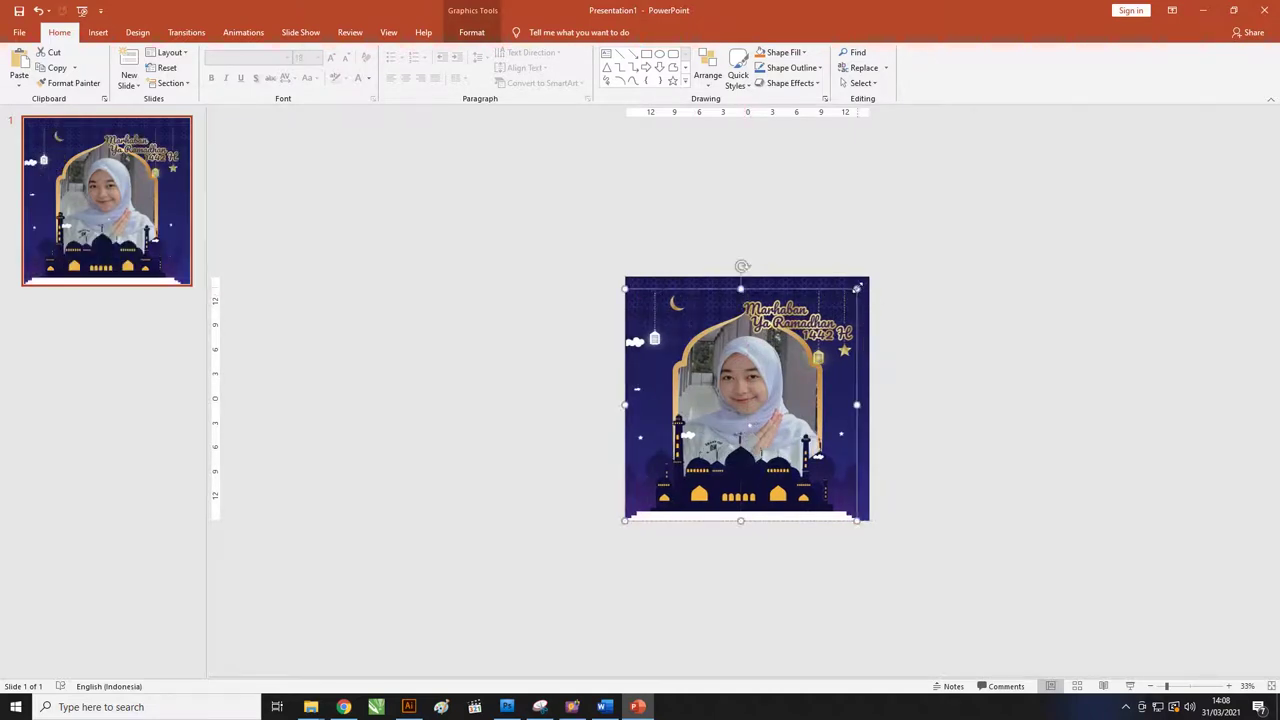
{"action": "left_click_drag", "start_coordinate": [857, 289], "coordinate": [871, 273]}
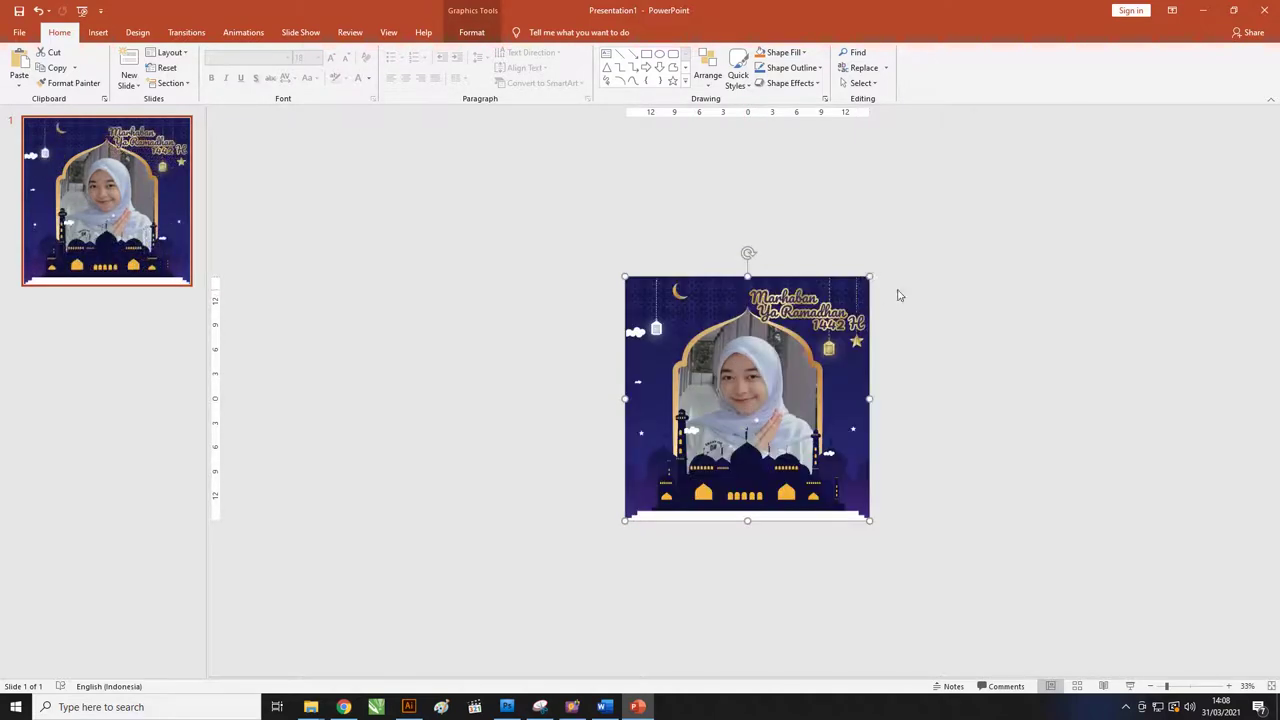
{"action": "left_click", "coordinate": [897, 291]}
{"action": "scroll", "coordinate": [749, 327], "scroll_direction": "up", "scroll_amount": 2}
{"action": "scroll", "coordinate": [749, 327], "scroll_direction": "down", "scroll_amount": 2}
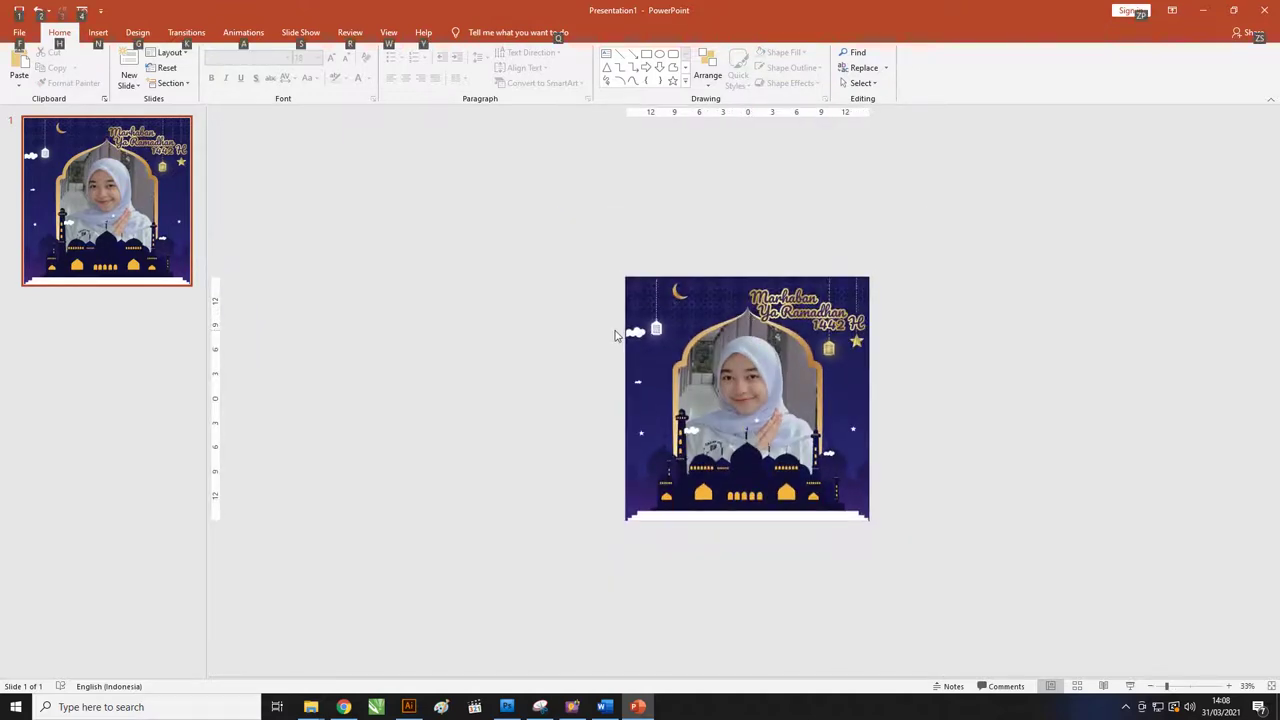
{"action": "key", "text": "alt+Tab"}
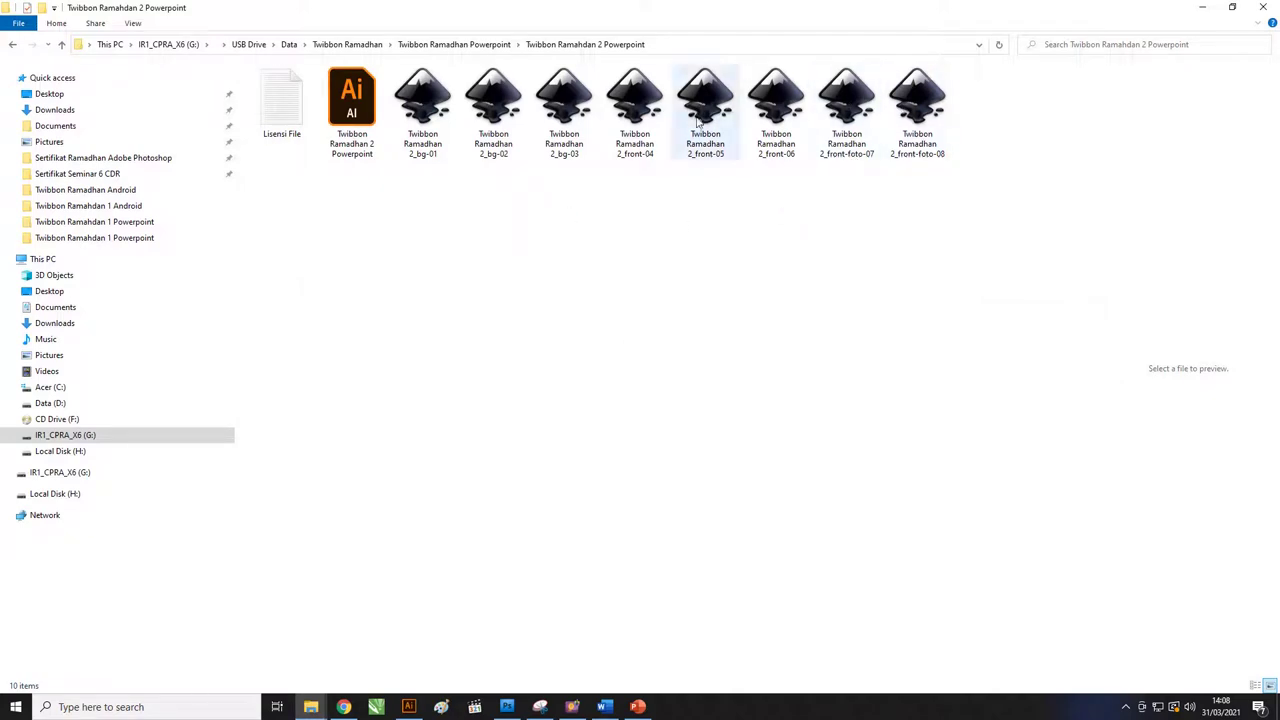
Step: Select the eight Inkscape files and preview Lisensi File, then return to PowerPoint
{"action": "left_click_drag", "start_coordinate": [1090, 205], "coordinate": [430, 118]}
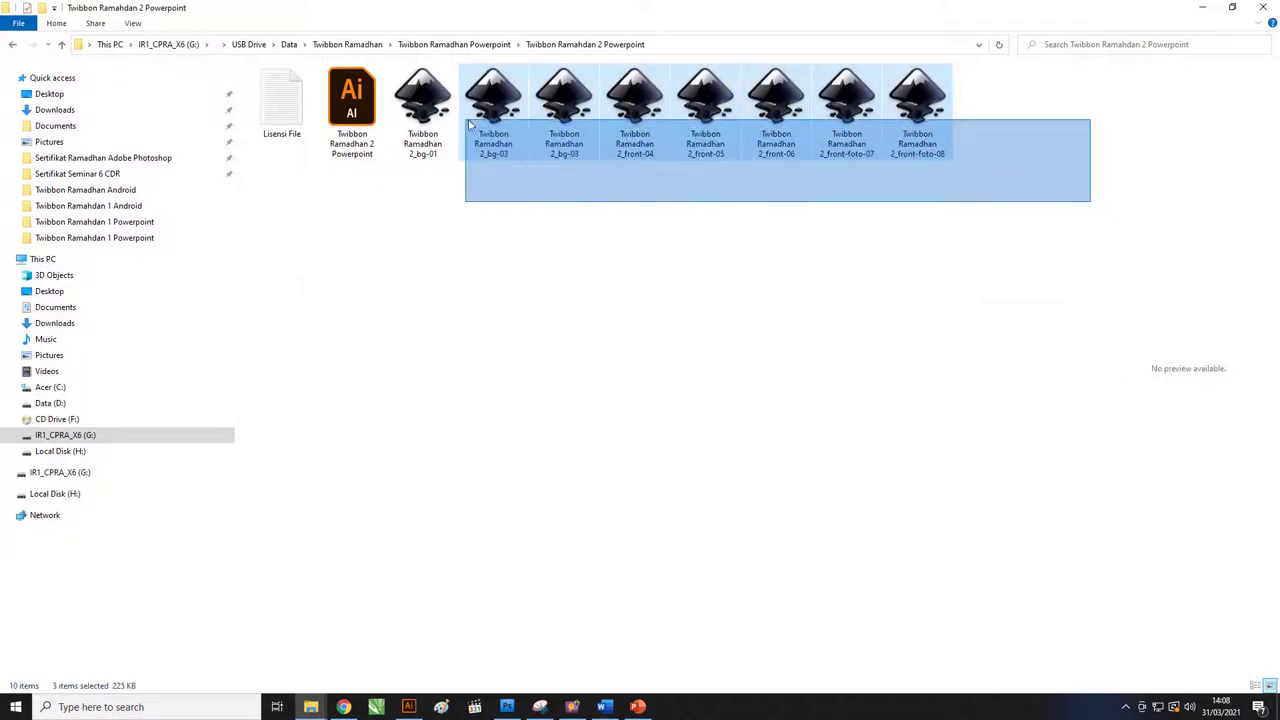
{"action": "left_click", "coordinate": [503, 268]}
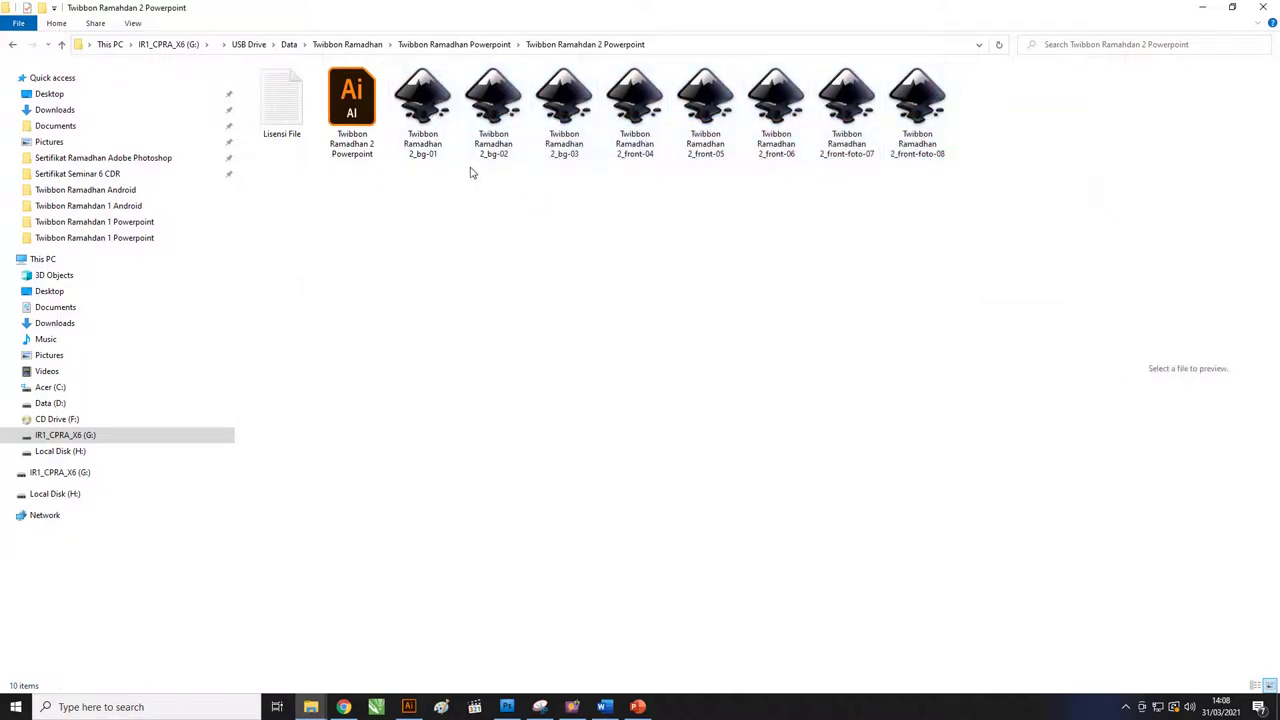
{"action": "left_click", "coordinate": [298, 90]}
{"action": "key", "text": "alt+Tab"}
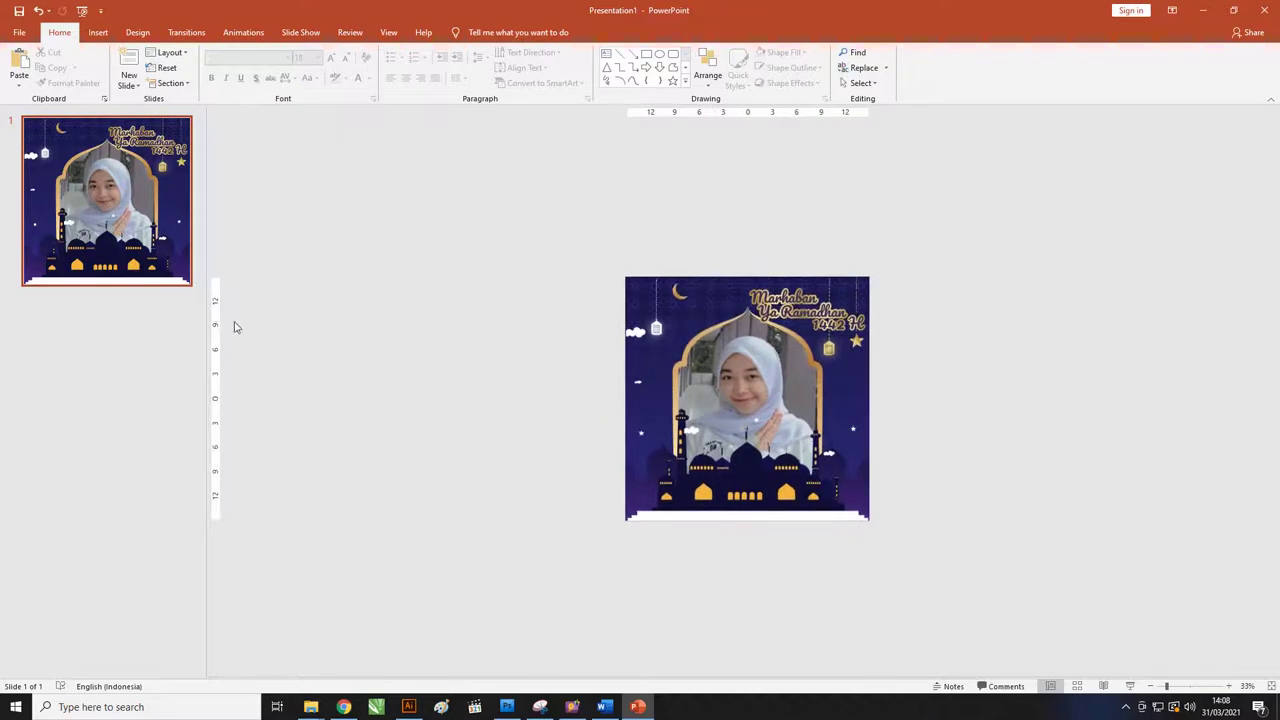
Step: Duplicate slide 1 with Ctrl+D and delete the mosque overlay and blue background from the copy
{"action": "left_click", "coordinate": [161, 243]}
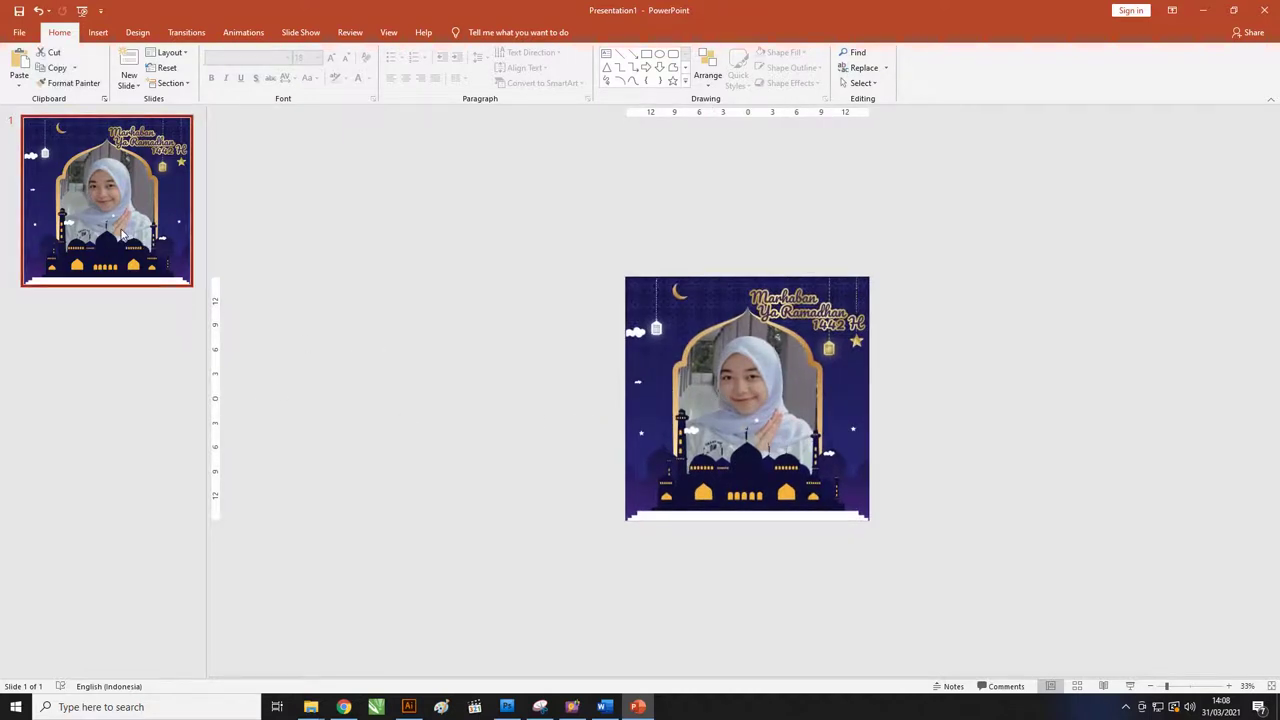
{"action": "key", "text": "ctrl+d"}
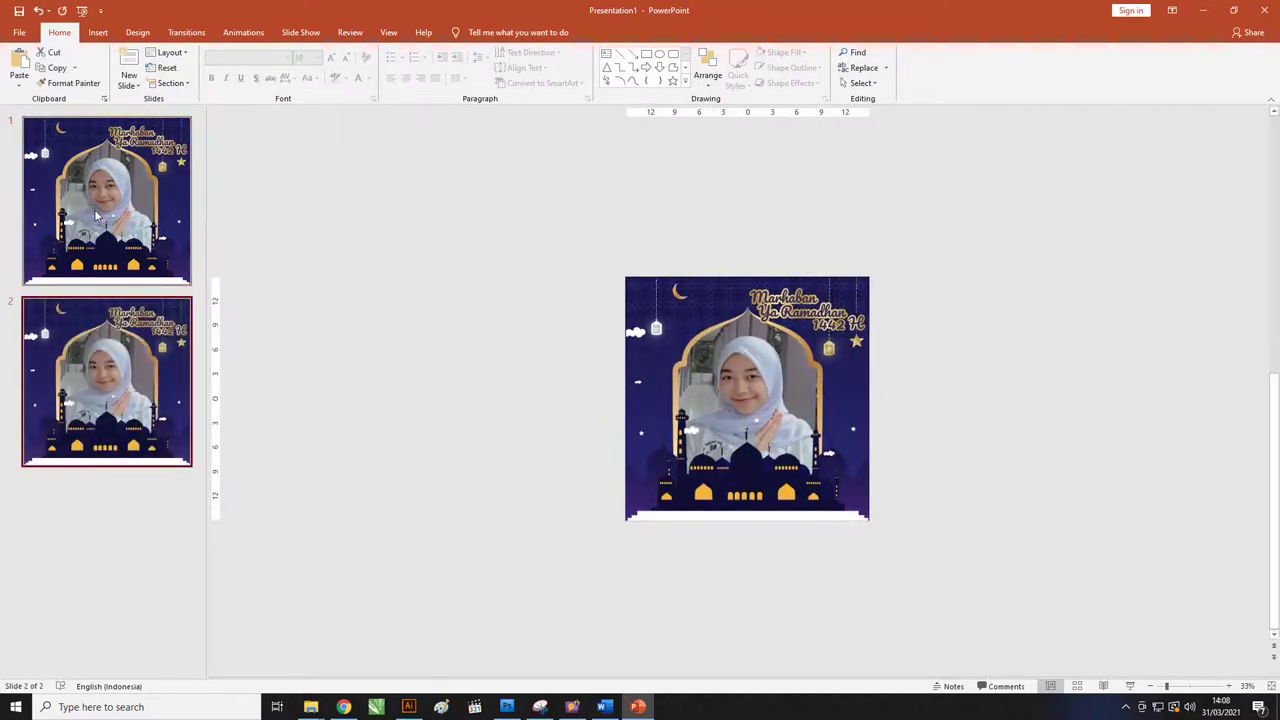
{"action": "left_click", "coordinate": [747, 388]}
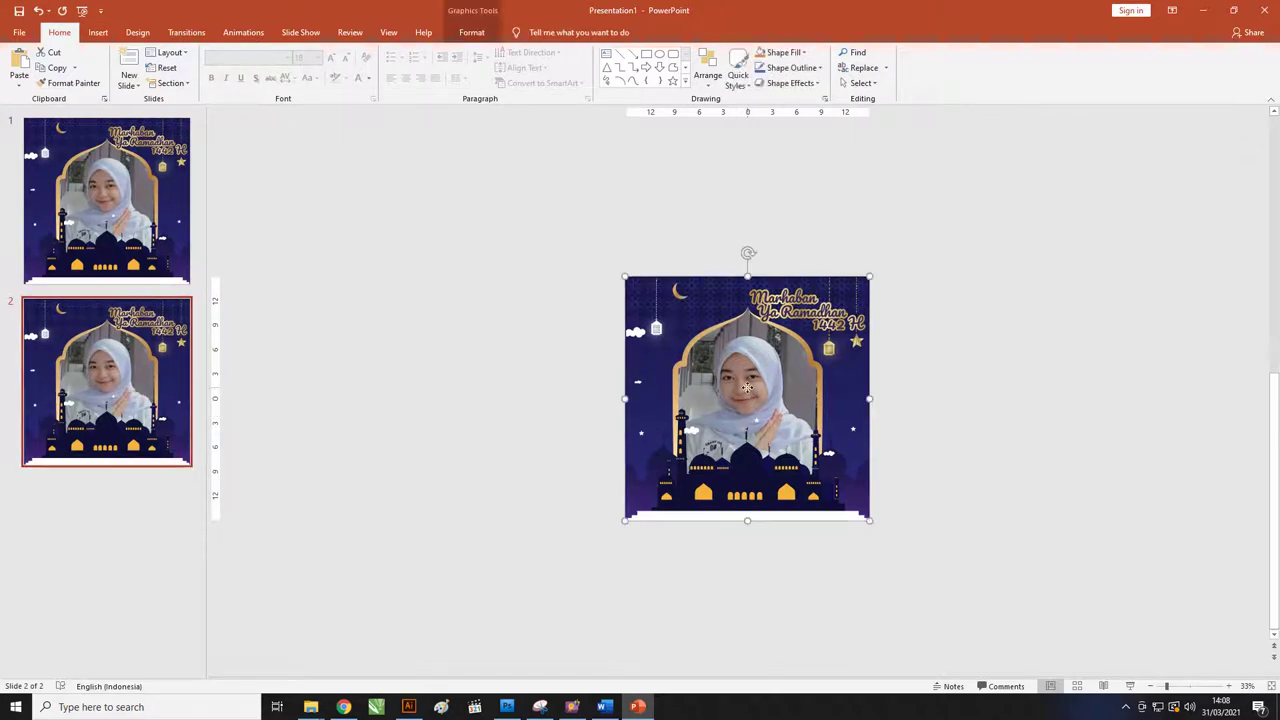
{"action": "left_click_drag", "start_coordinate": [743, 392], "coordinate": [1057, 395]}
{"action": "left_click_drag", "start_coordinate": [659, 285], "coordinate": [324, 284]}
{"action": "key", "text": "Delete"}
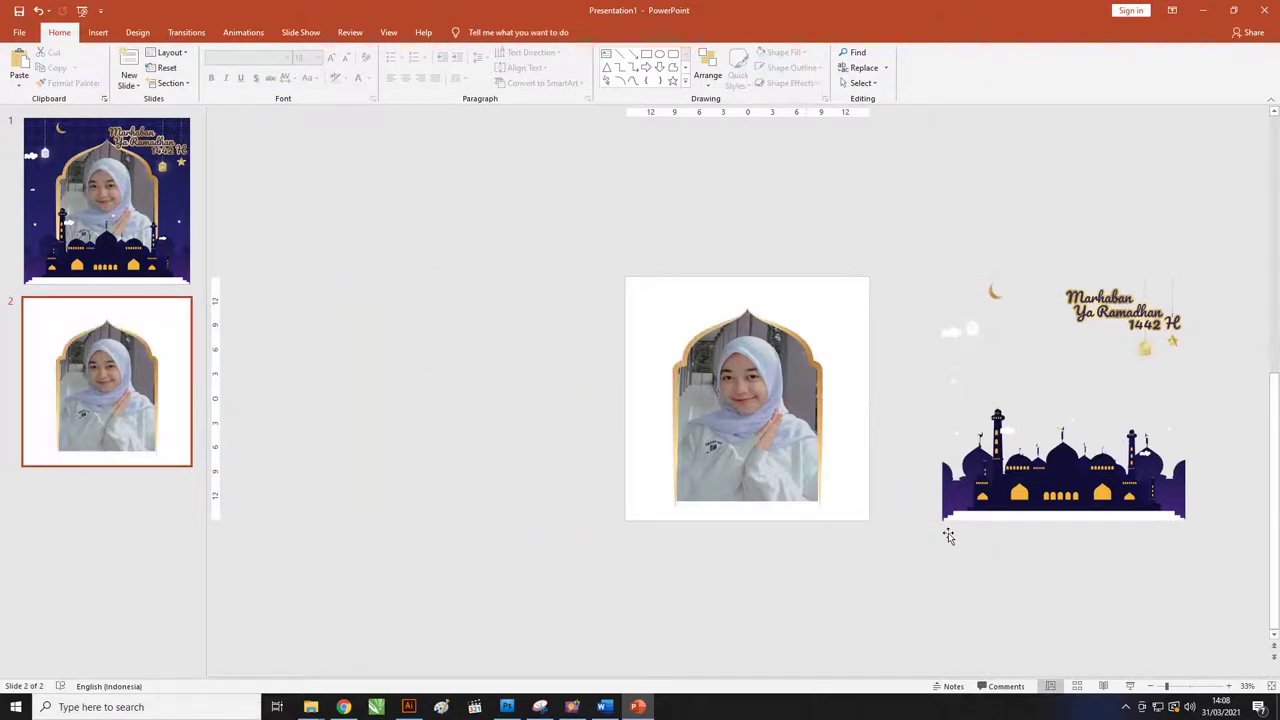
{"action": "left_click", "coordinate": [1055, 515]}
{"action": "key", "text": "Delete"}
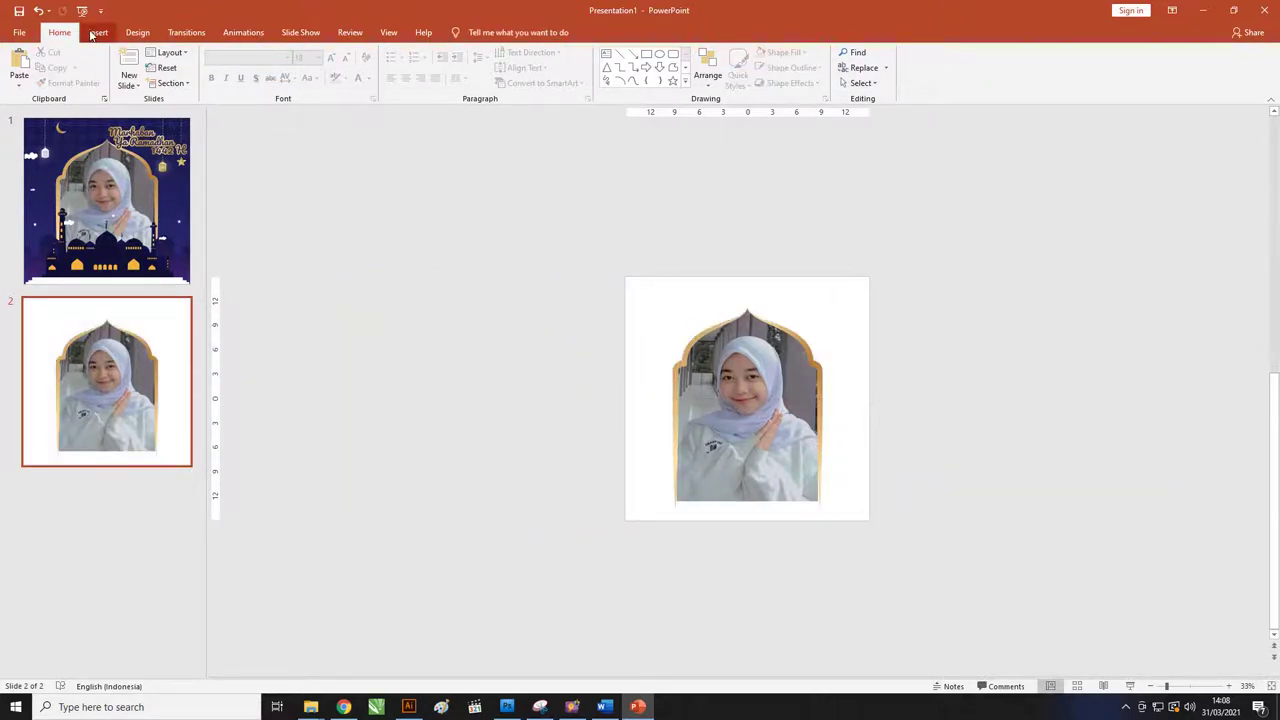
Step: Insert the bg-02 and front-05 pictures from the Twibbon Ramadhan 2 Powerpoint folder onto slide 2
{"action": "left_click", "coordinate": [98, 32]}
{"action": "left_click", "coordinate": [98, 68]}
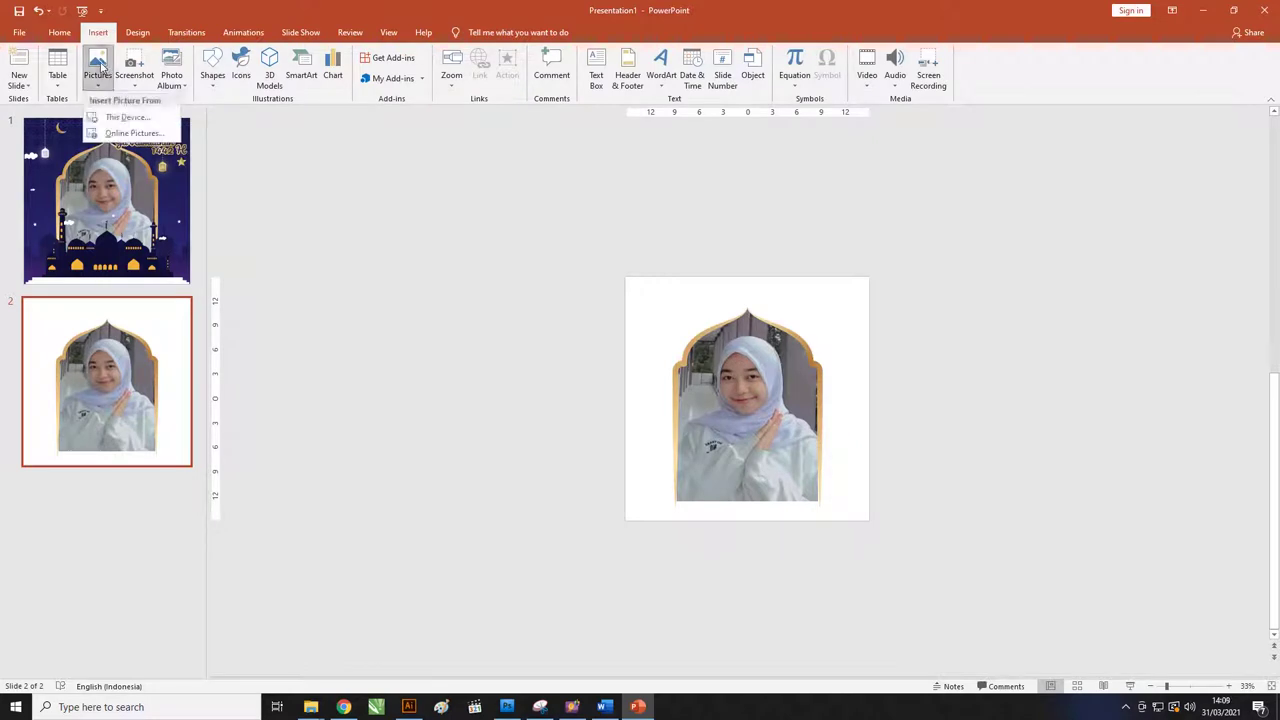
{"action": "left_click", "coordinate": [125, 117]}
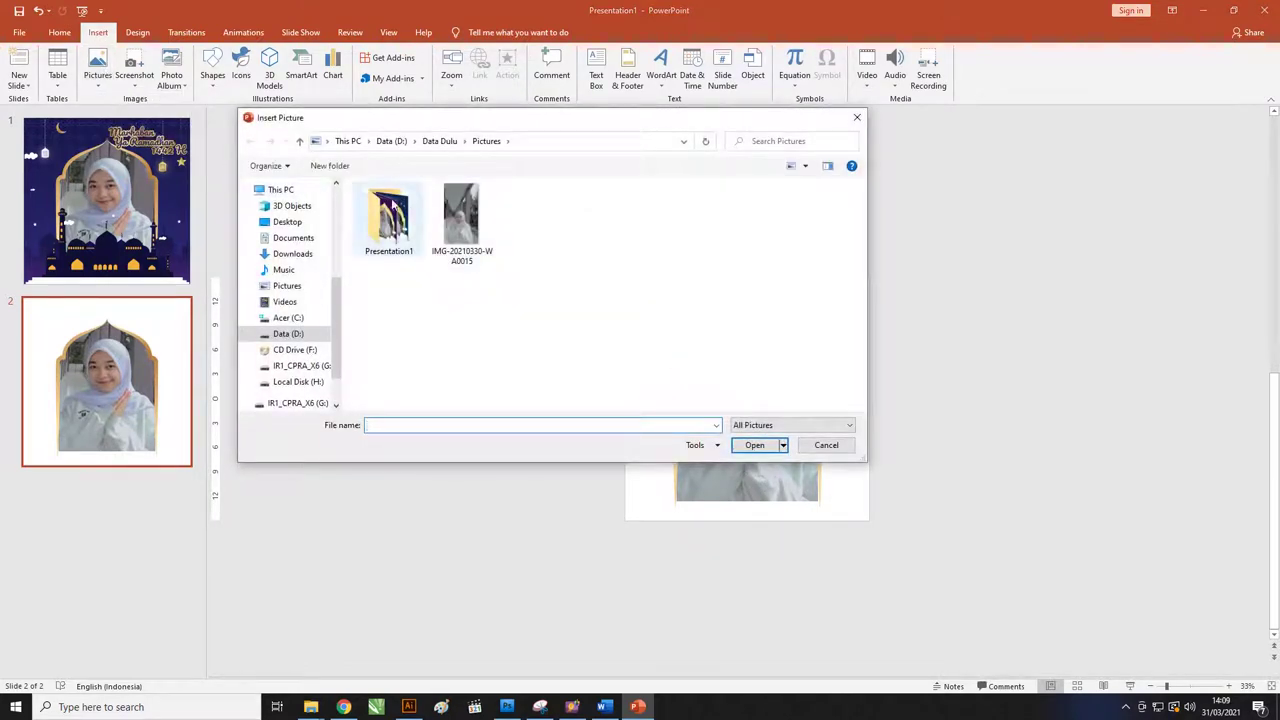
{"action": "left_click", "coordinate": [571, 141]}
{"action": "key", "text": "ctrl+v"}
{"action": "key", "text": "Return"}
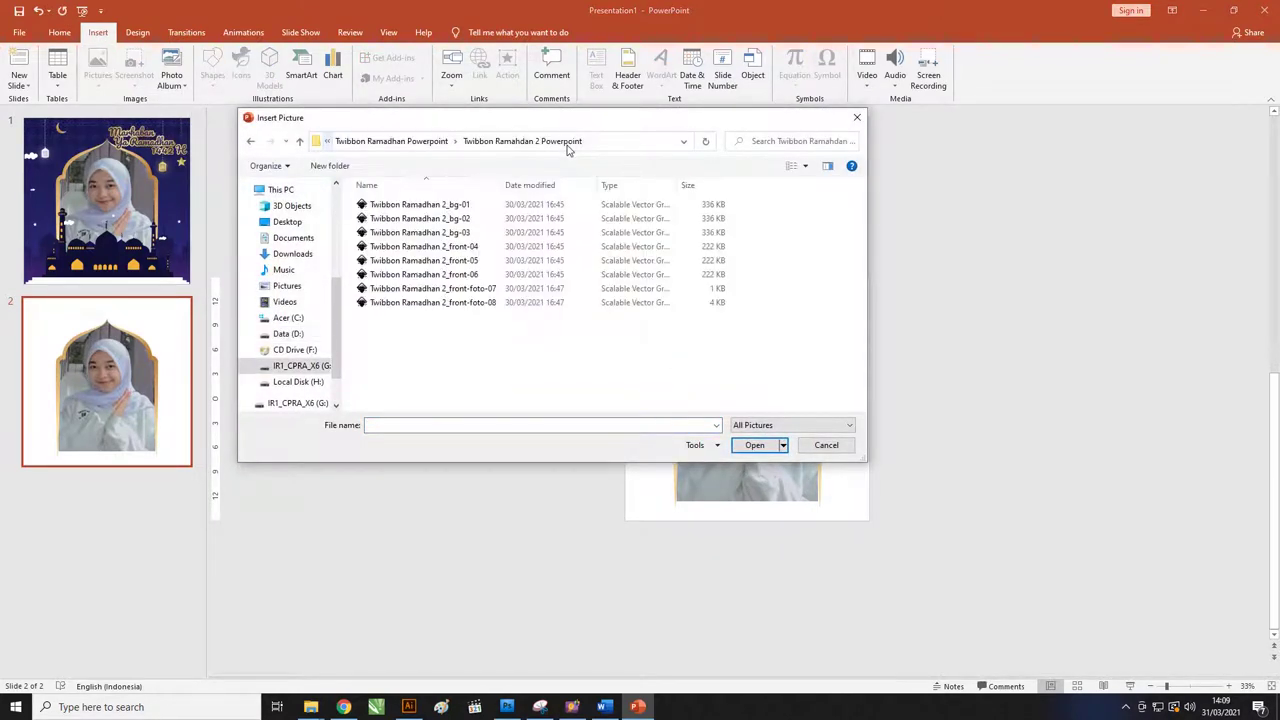
{"action": "left_click", "coordinate": [468, 219]}
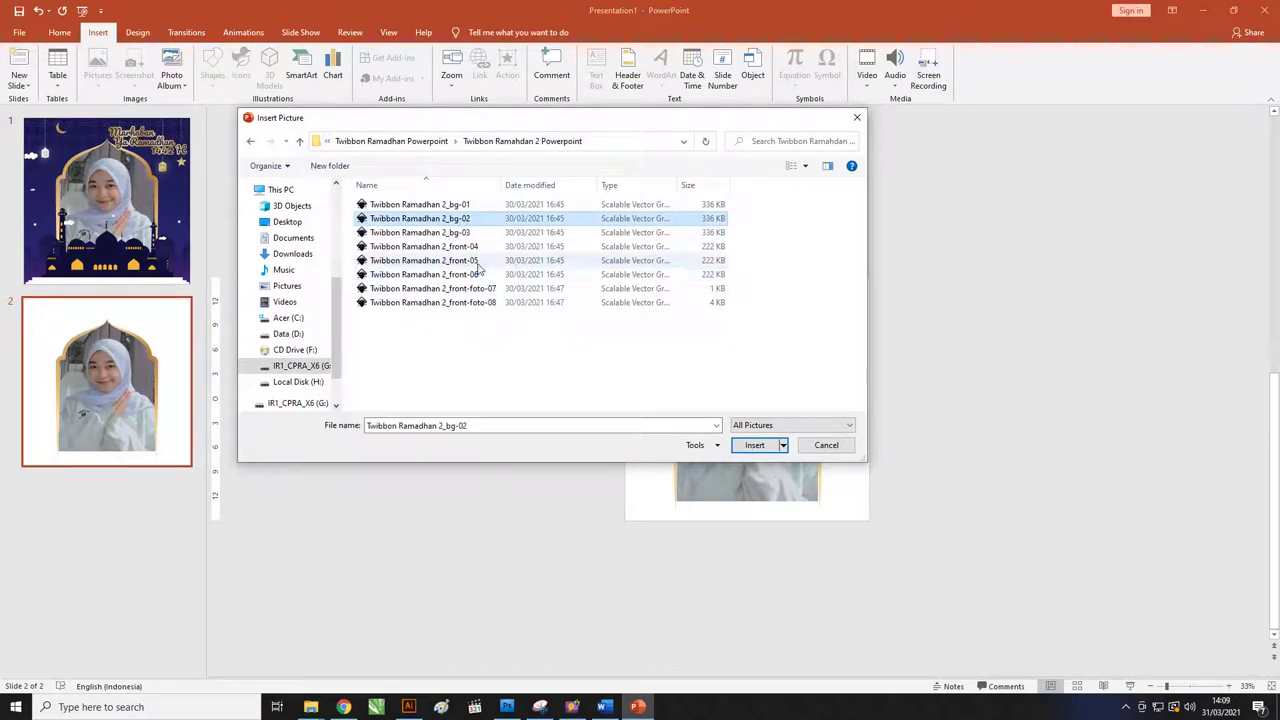
{"action": "left_click", "coordinate": [477, 264], "text": "ctrl"}
{"action": "left_click", "coordinate": [755, 445]}
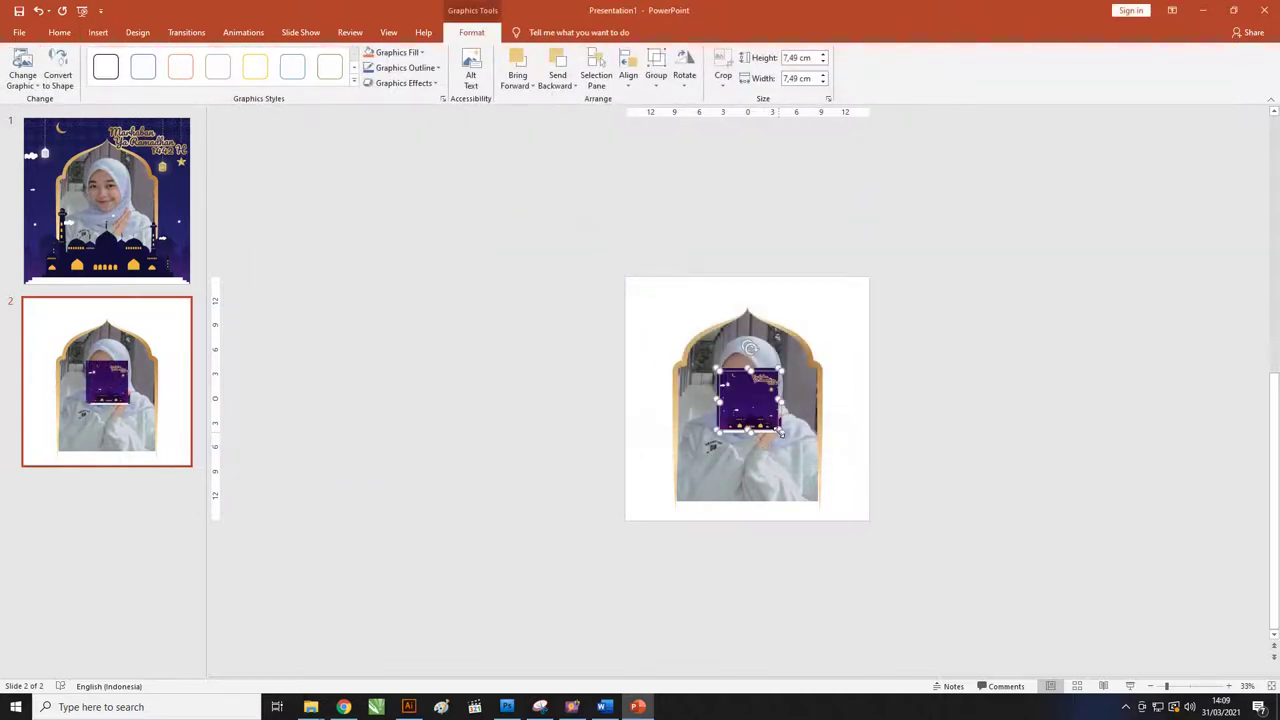
Step: Stretch the purple bg-02 background to fill the slide, set the mosque layer aside, and send the background behind the photo
{"action": "left_click_drag", "start_coordinate": [781, 432], "coordinate": [870, 520]}
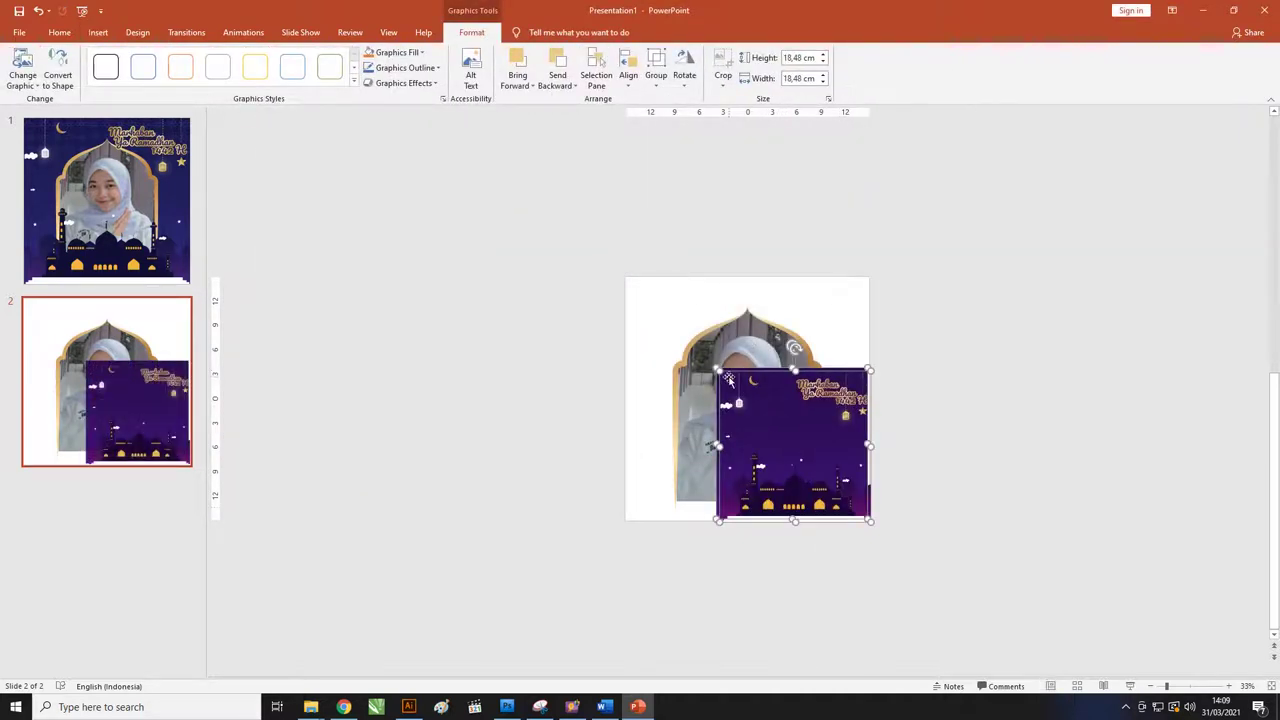
{"action": "left_click_drag", "start_coordinate": [627, 291], "coordinate": [623, 276]}
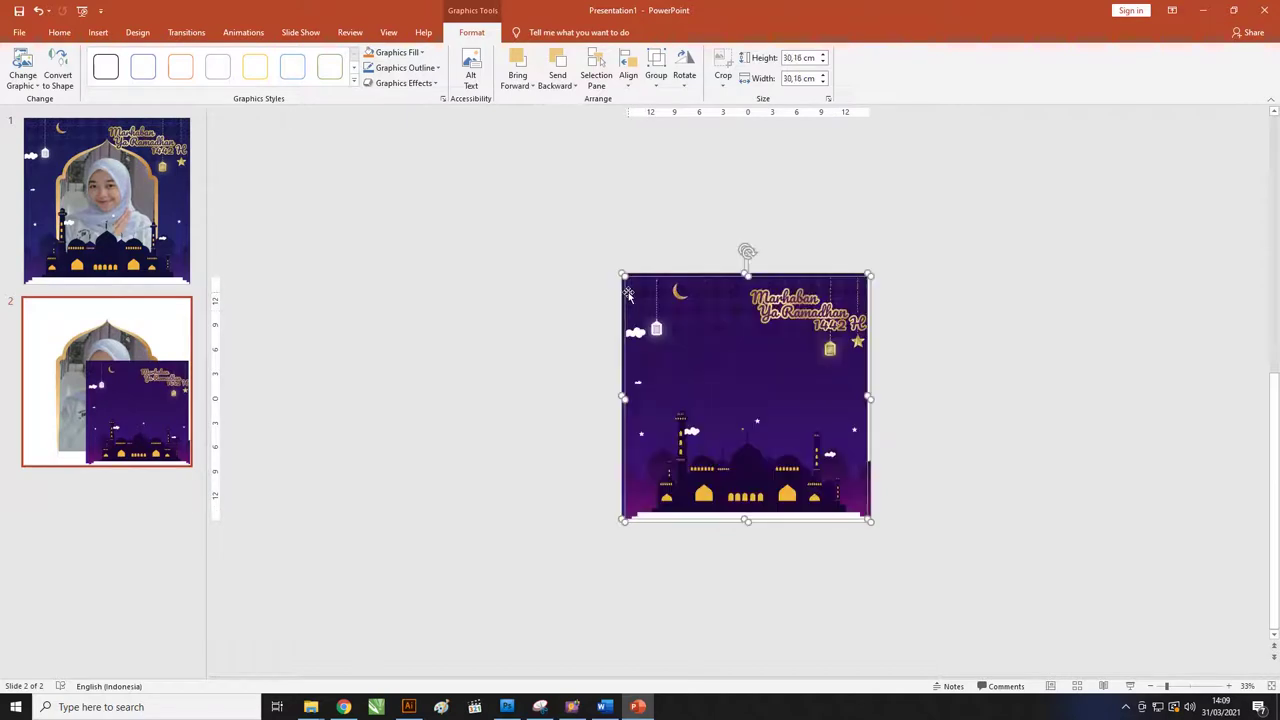
{"action": "left_click", "coordinate": [674, 217]}
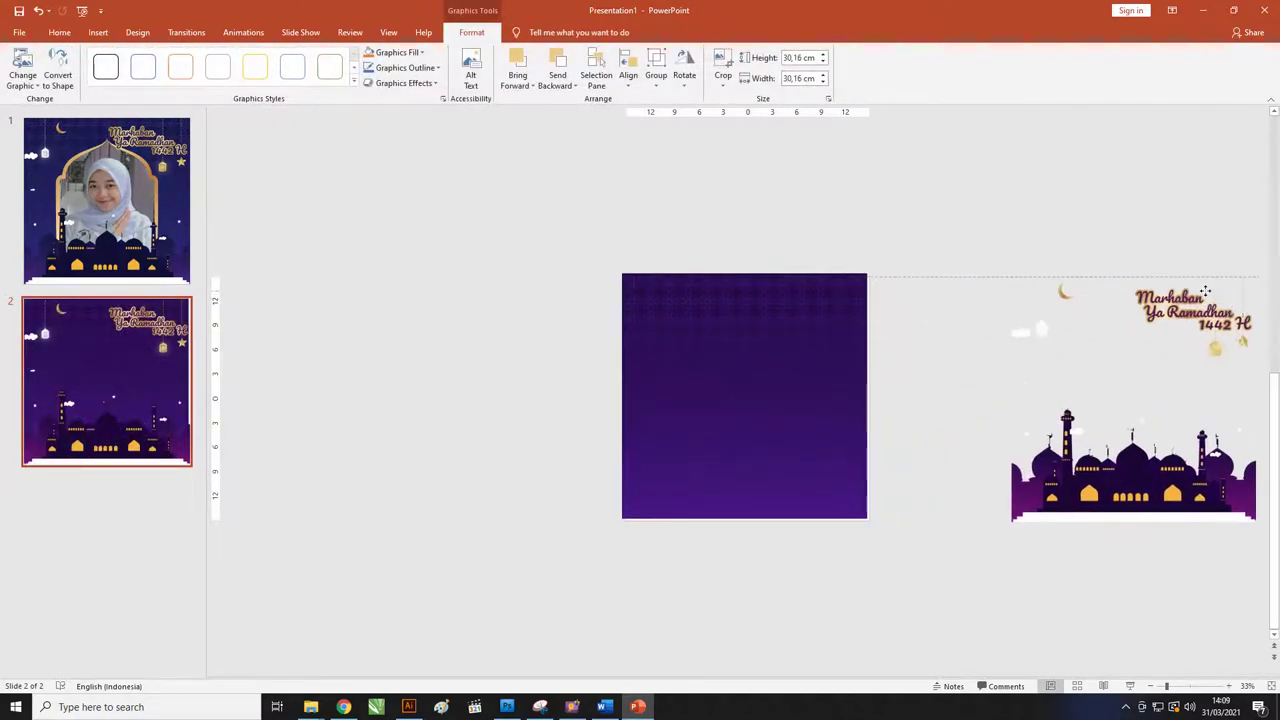
{"action": "left_click_drag", "start_coordinate": [1050, 298], "coordinate": [1231, 304]}
{"action": "left_click", "coordinate": [786, 323]}
{"action": "left_click_drag", "start_coordinate": [838, 387], "coordinate": [840, 390]}
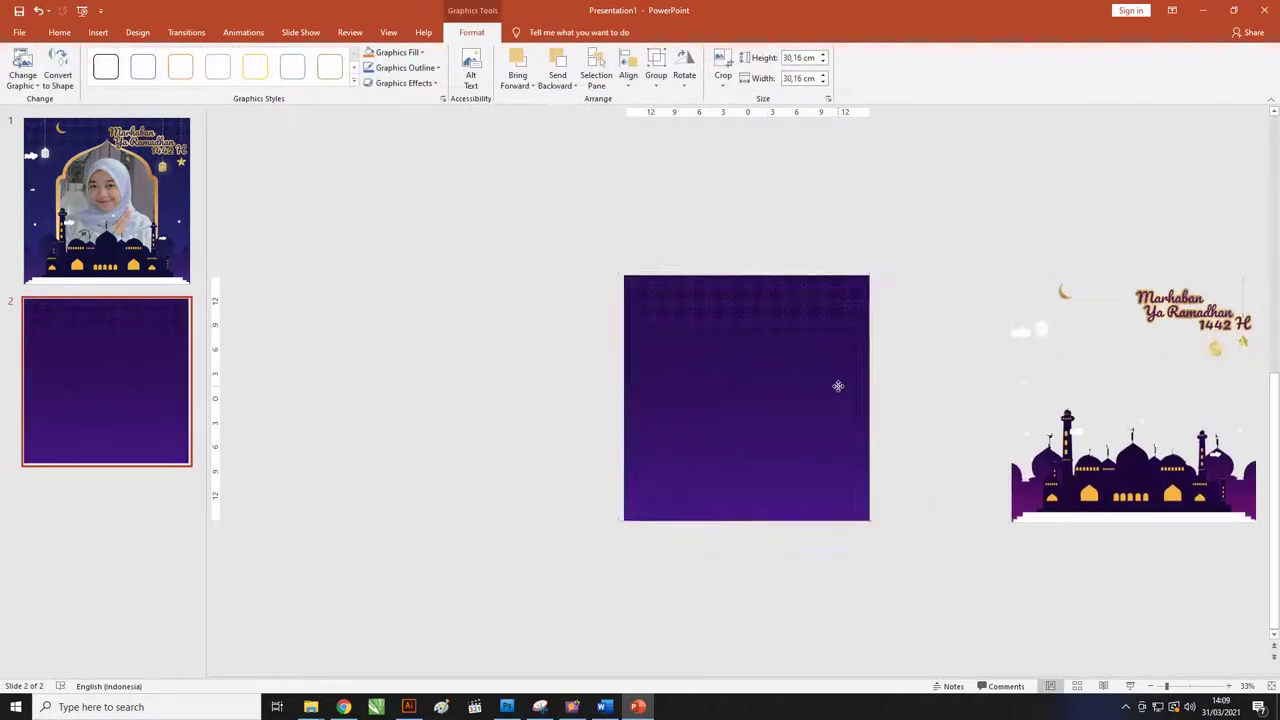
{"action": "right_click", "coordinate": [818, 380]}
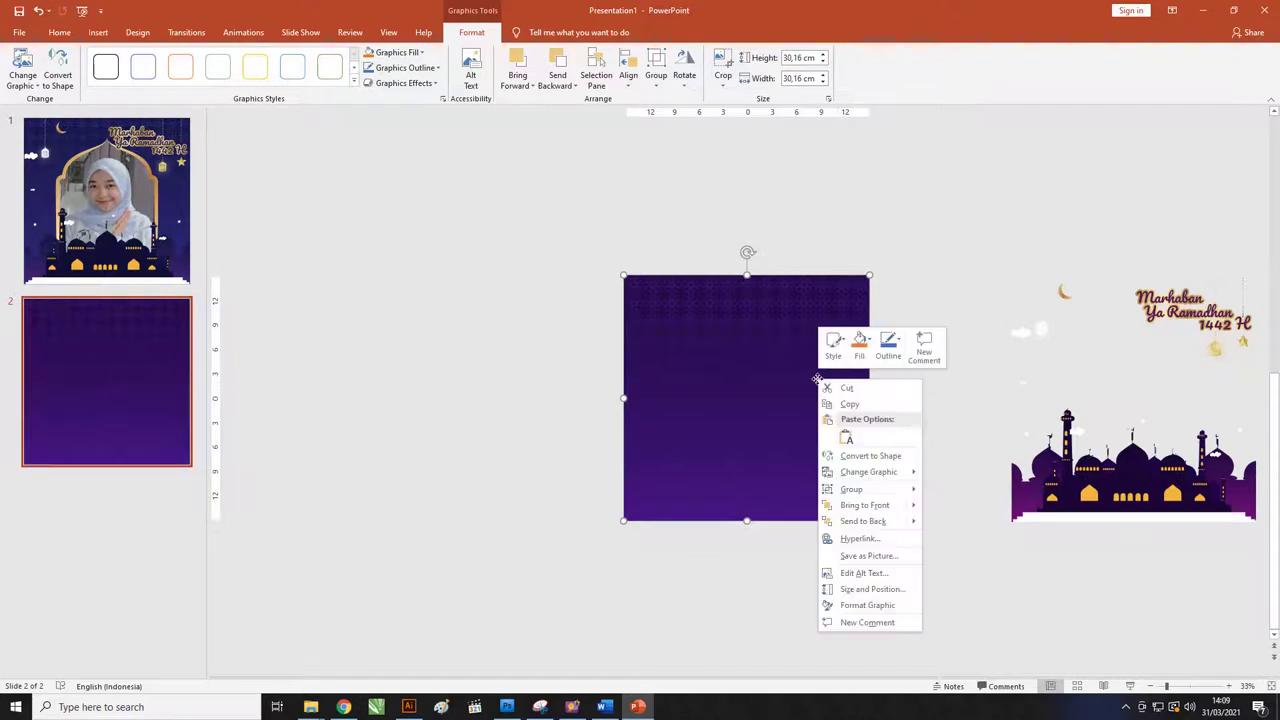
{"action": "left_click", "coordinate": [875, 522]}
Step: Move the mosque overlay back onto slide 2, left-align it, and duplicate the slide as slide 3
{"action": "left_click_drag", "start_coordinate": [1041, 466], "coordinate": [664, 468]}
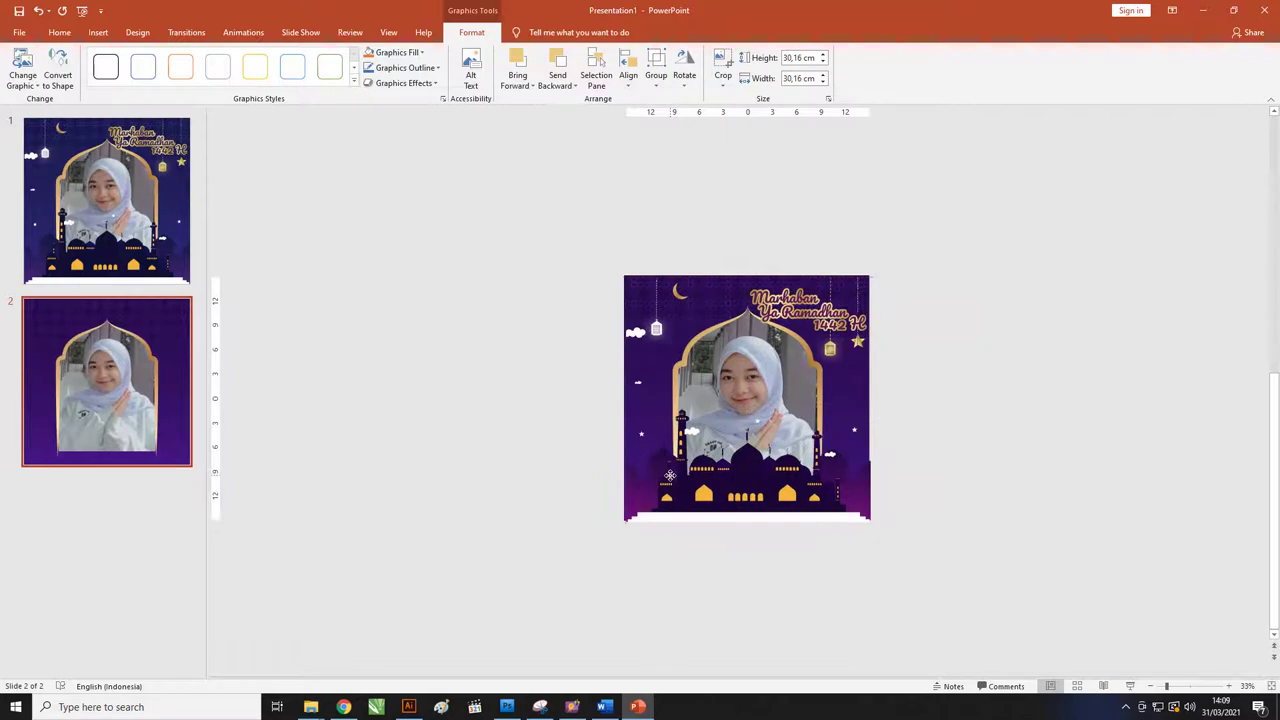
{"action": "left_click", "coordinate": [888, 446]}
{"action": "left_click", "coordinate": [846, 463]}
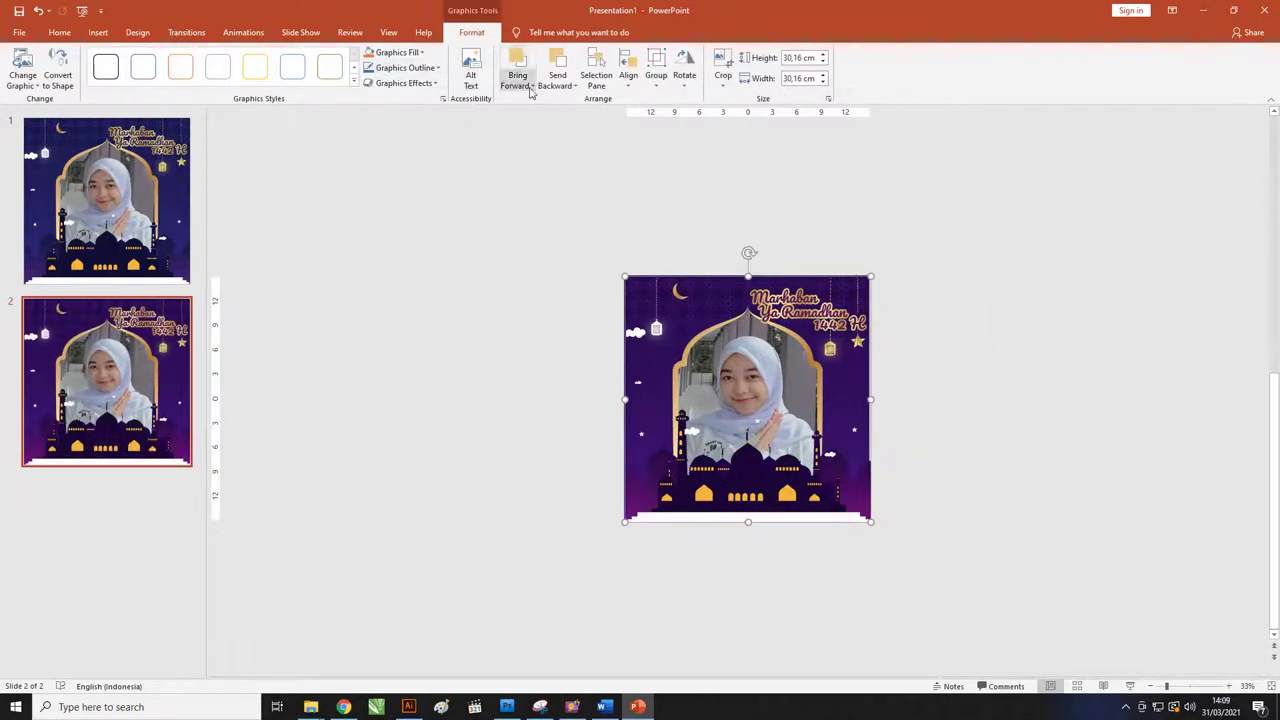
{"action": "left_click", "coordinate": [627, 86]}
{"action": "left_click", "coordinate": [648, 101]}
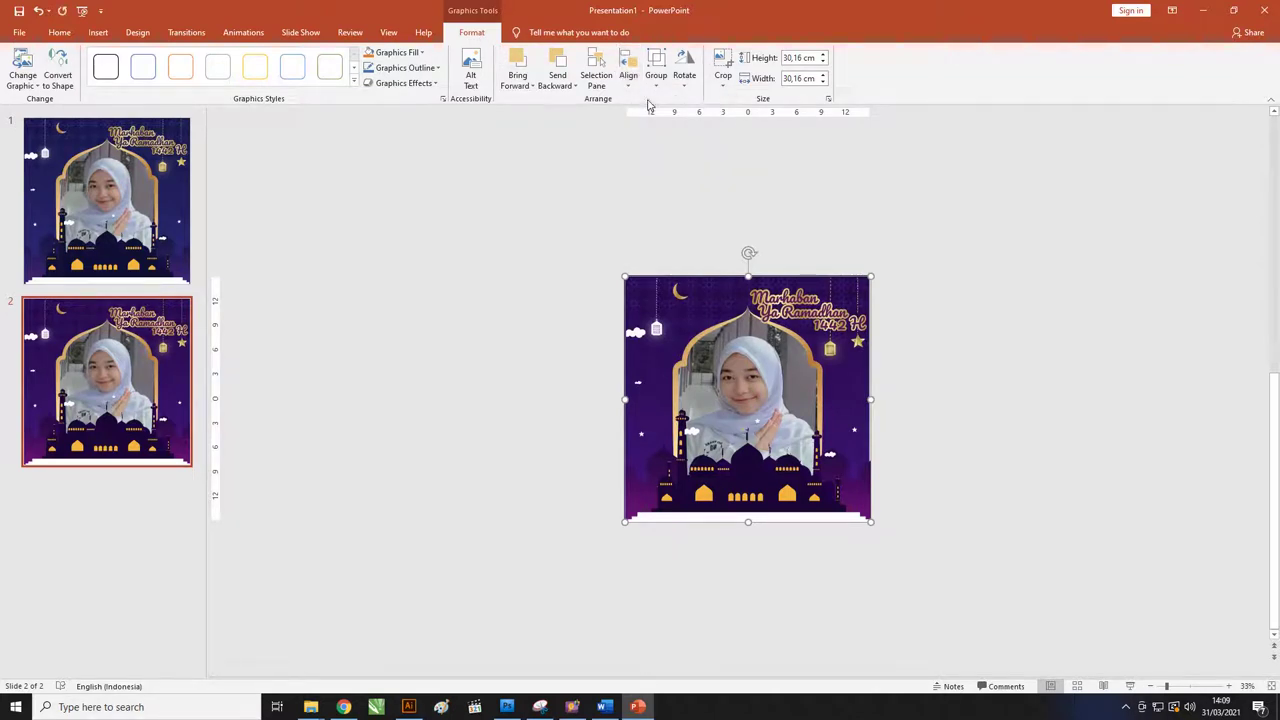
{"action": "left_click_drag", "start_coordinate": [871, 400], "coordinate": [872, 400]}
{"action": "left_click", "coordinate": [908, 403]}
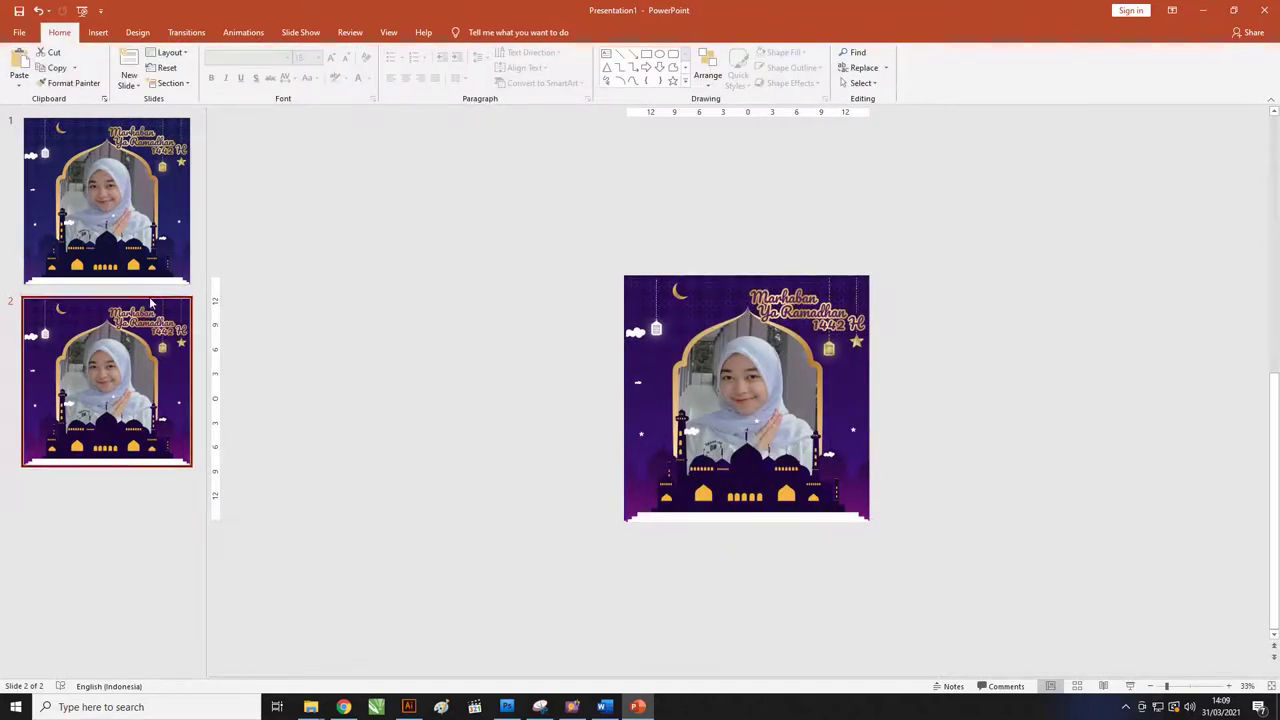
{"action": "key", "text": "ctrl+d"}
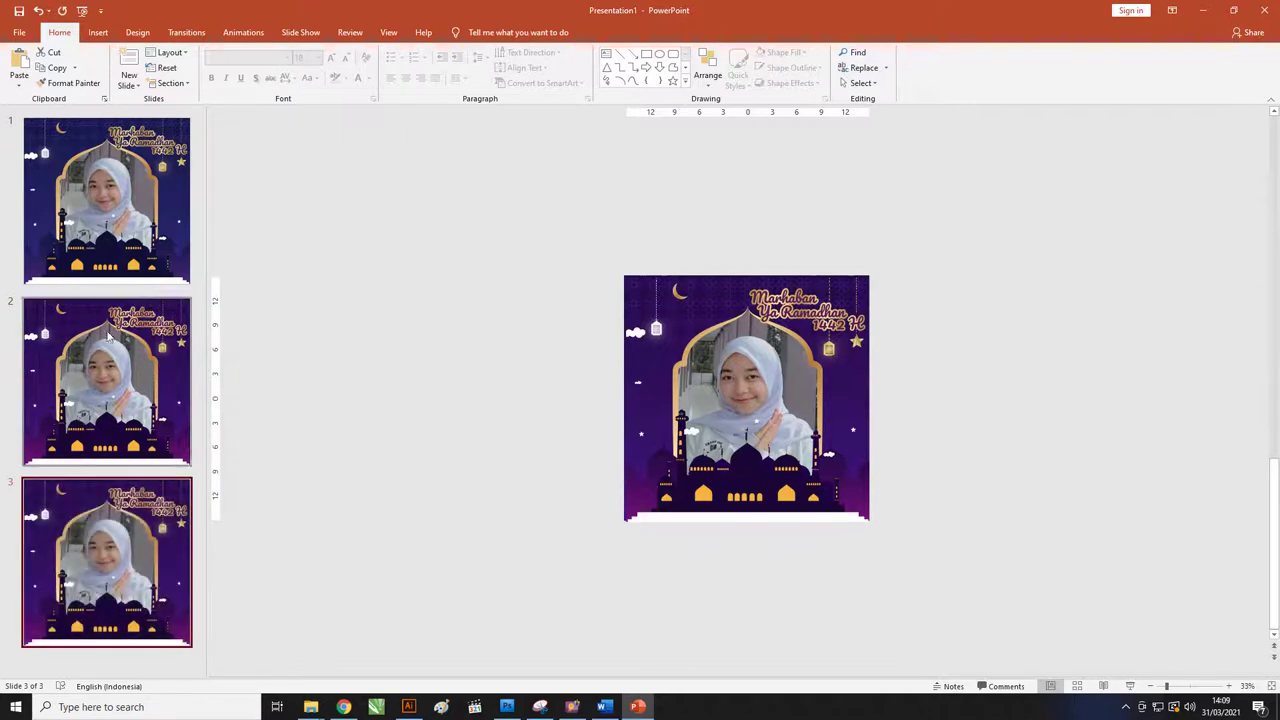
{"action": "left_click", "coordinate": [748, 349]}
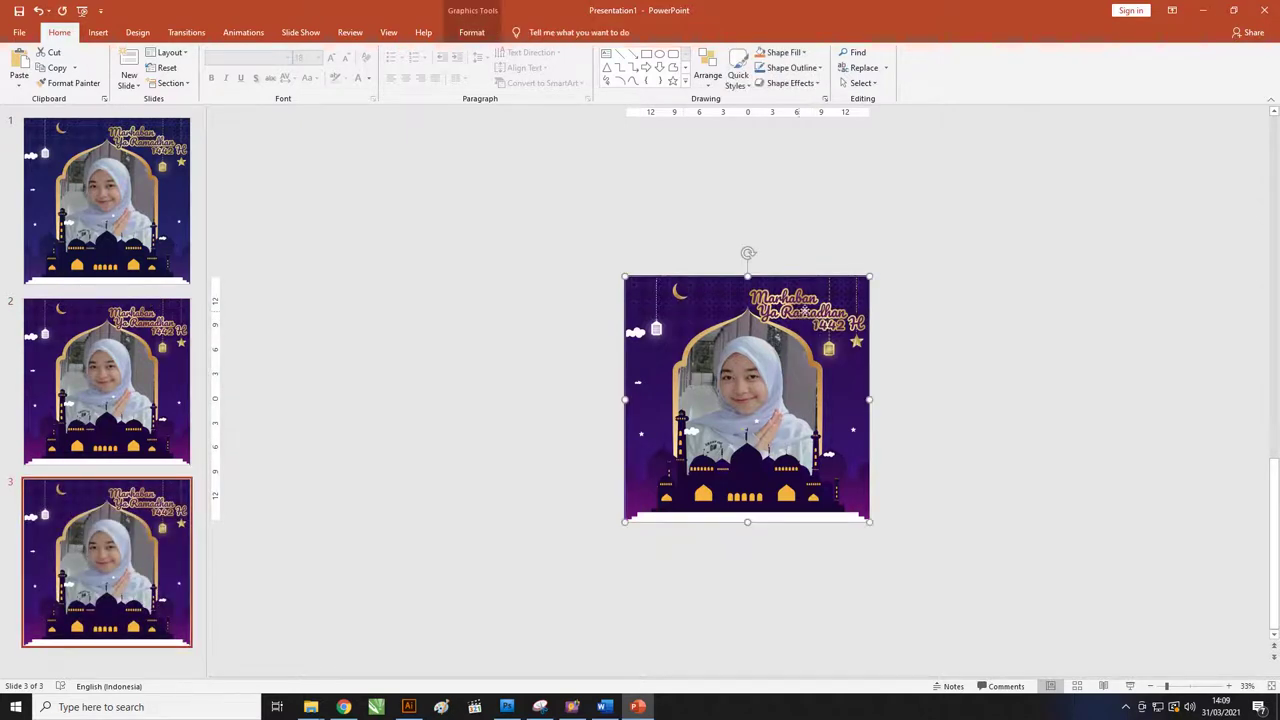
Step: Drag the mosque overlay and purple background off slide 3 and delete both
{"action": "left_click_drag", "start_coordinate": [776, 310], "coordinate": [1093, 310]}
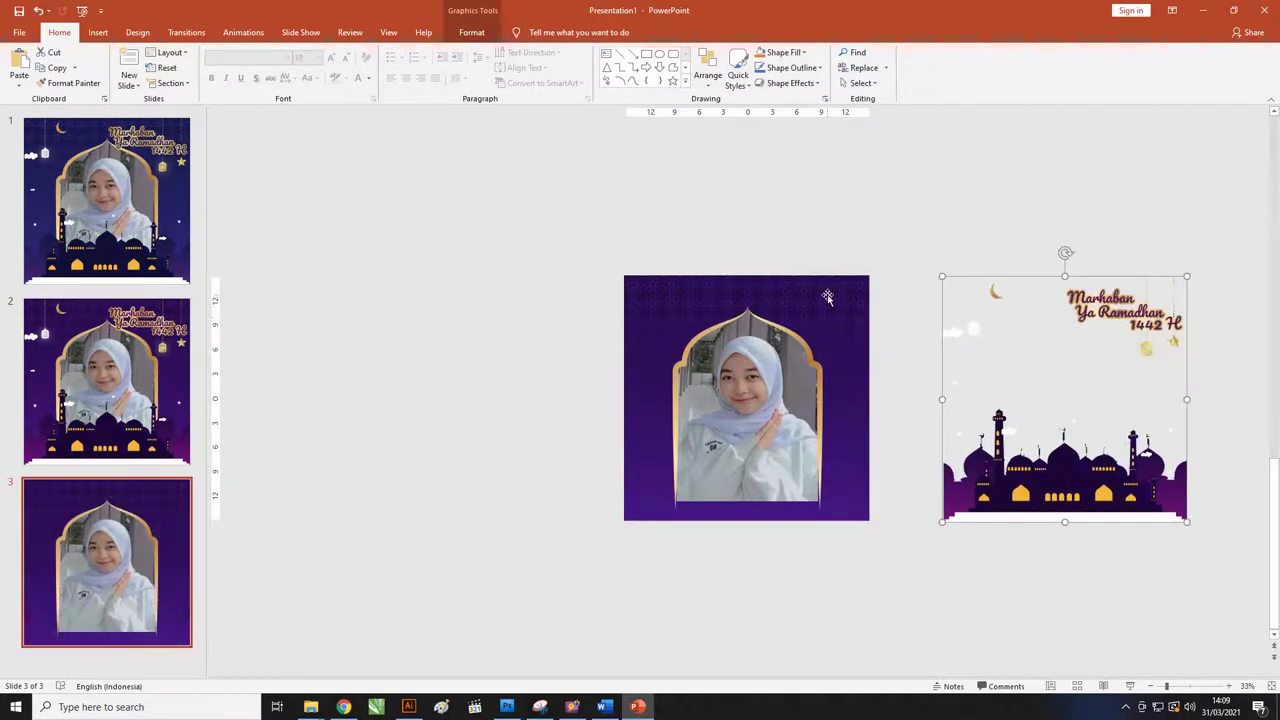
{"action": "left_click_drag", "start_coordinate": [827, 297], "coordinate": [480, 297]}
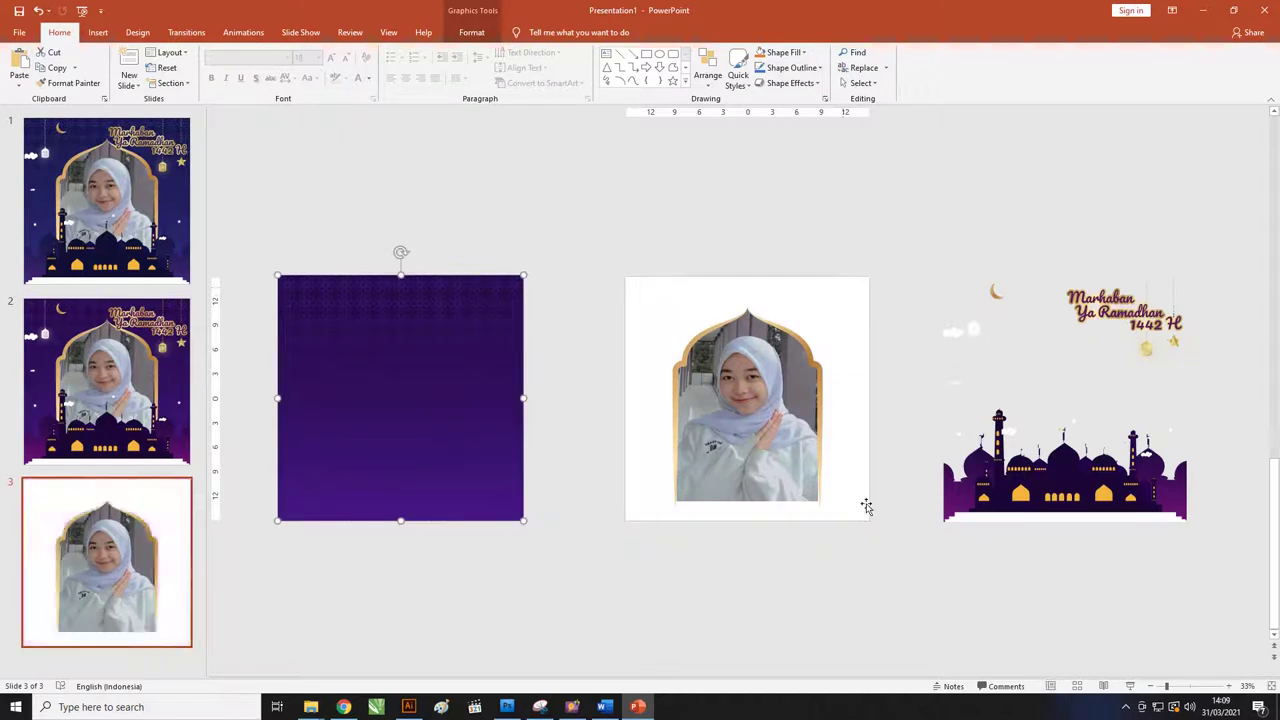
{"action": "left_click", "coordinate": [1054, 510]}
{"action": "key", "text": "Delete"}
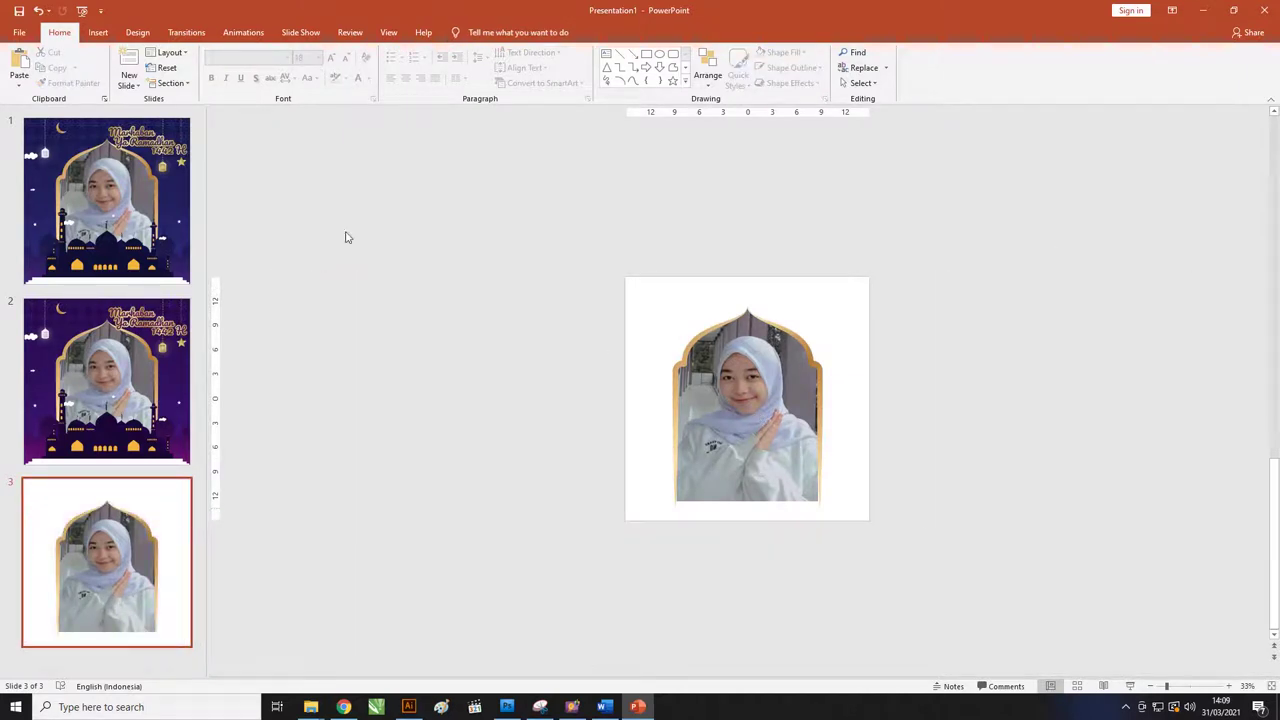
Step: Insert the bg-03 and front-06 pictures from the Twibbon folder together onto slide 3
{"action": "left_click", "coordinate": [98, 34]}
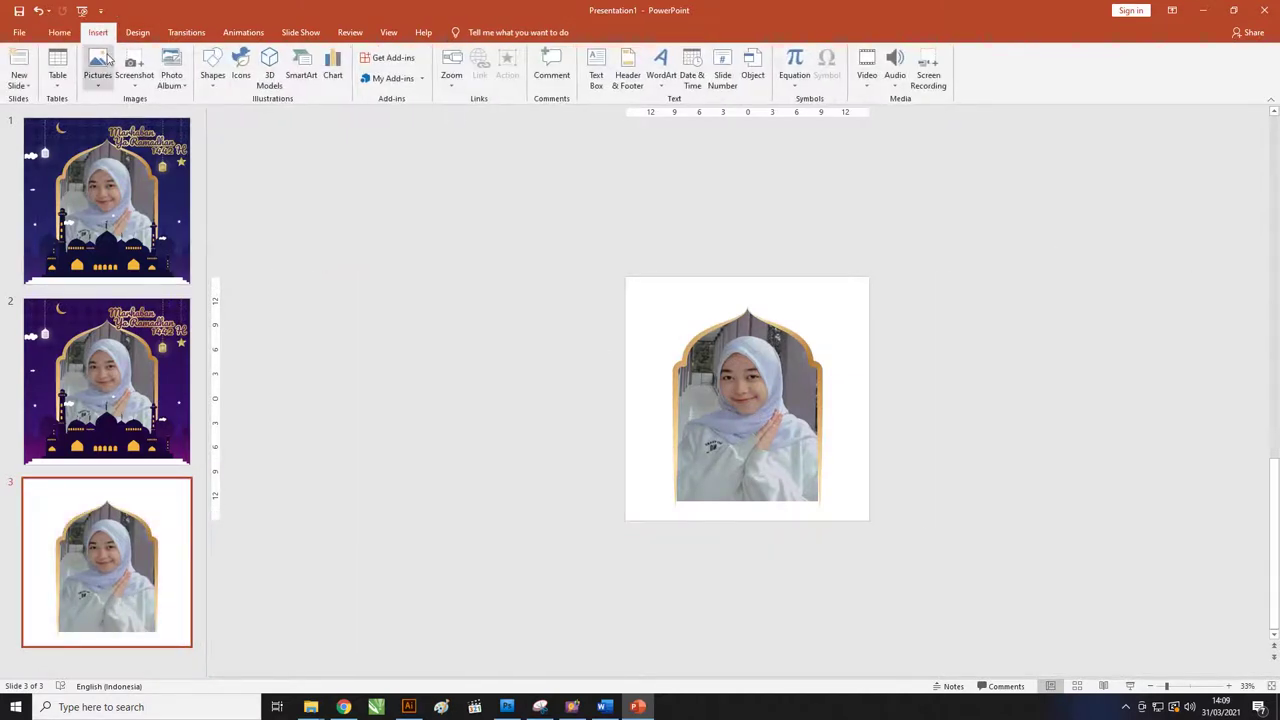
{"action": "left_click", "coordinate": [97, 70]}
{"action": "left_click", "coordinate": [125, 118]}
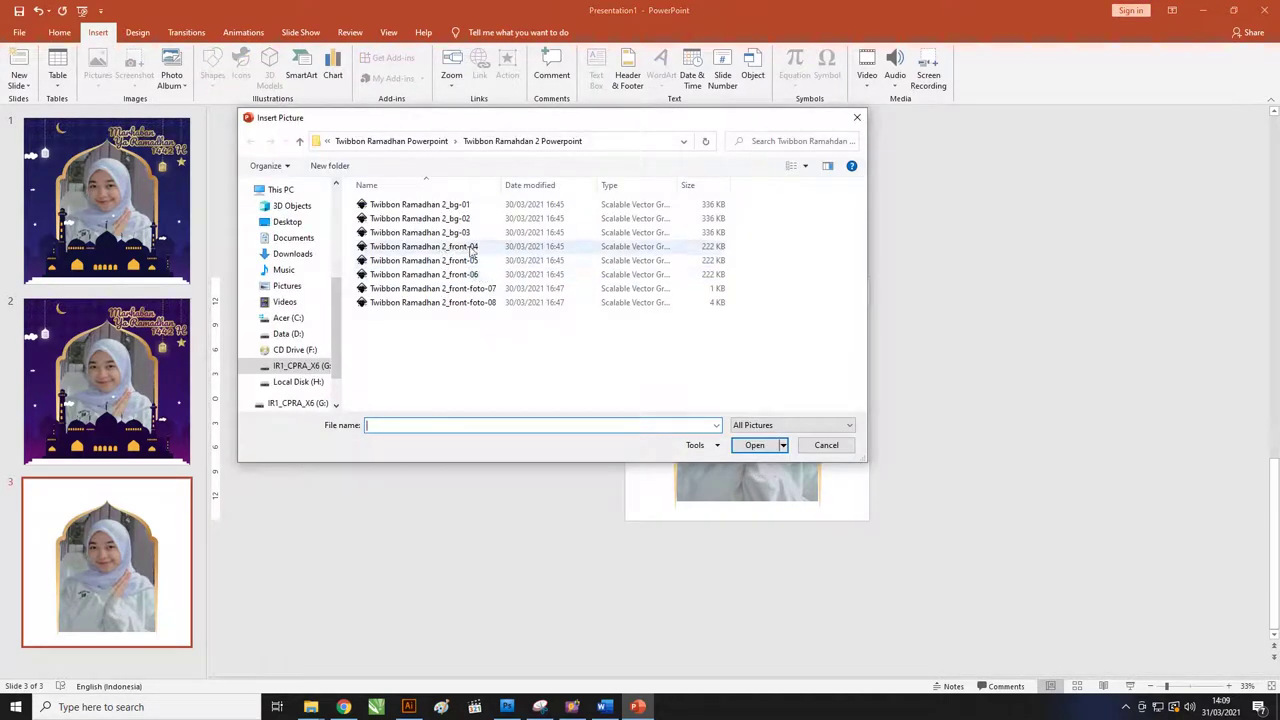
{"action": "left_click", "coordinate": [452, 232]}
{"action": "left_click", "coordinate": [452, 274], "text": "ctrl"}
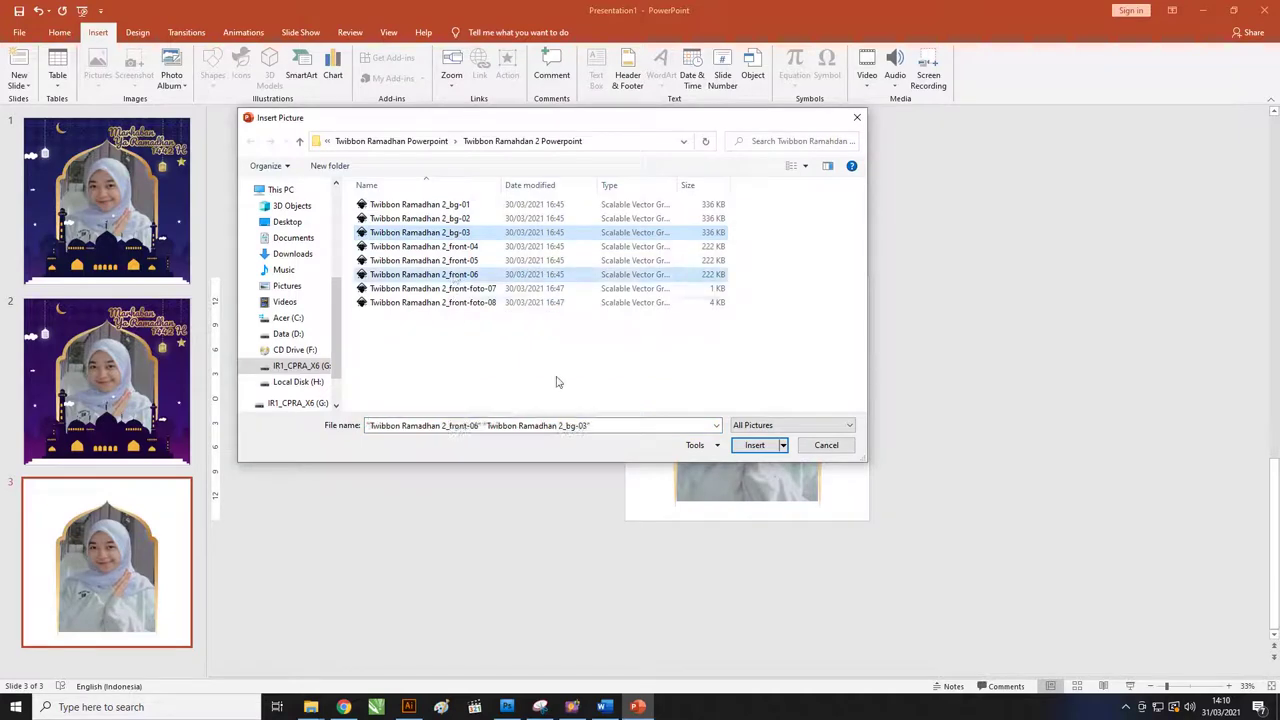
{"action": "left_click", "coordinate": [753, 445]}
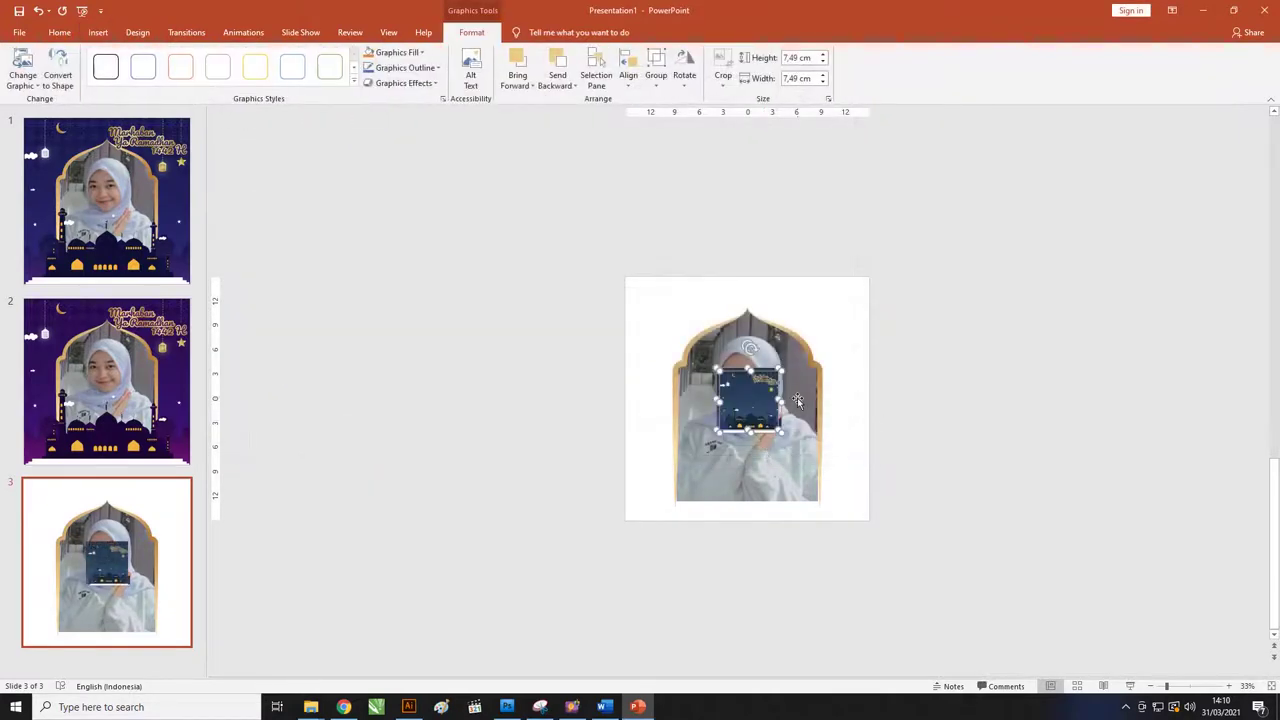
Step: Stretch the dark blue bg-03 background to cover slide 3 and send it behind the photo
{"action": "left_click_drag", "start_coordinate": [780, 372], "coordinate": [868, 282]}
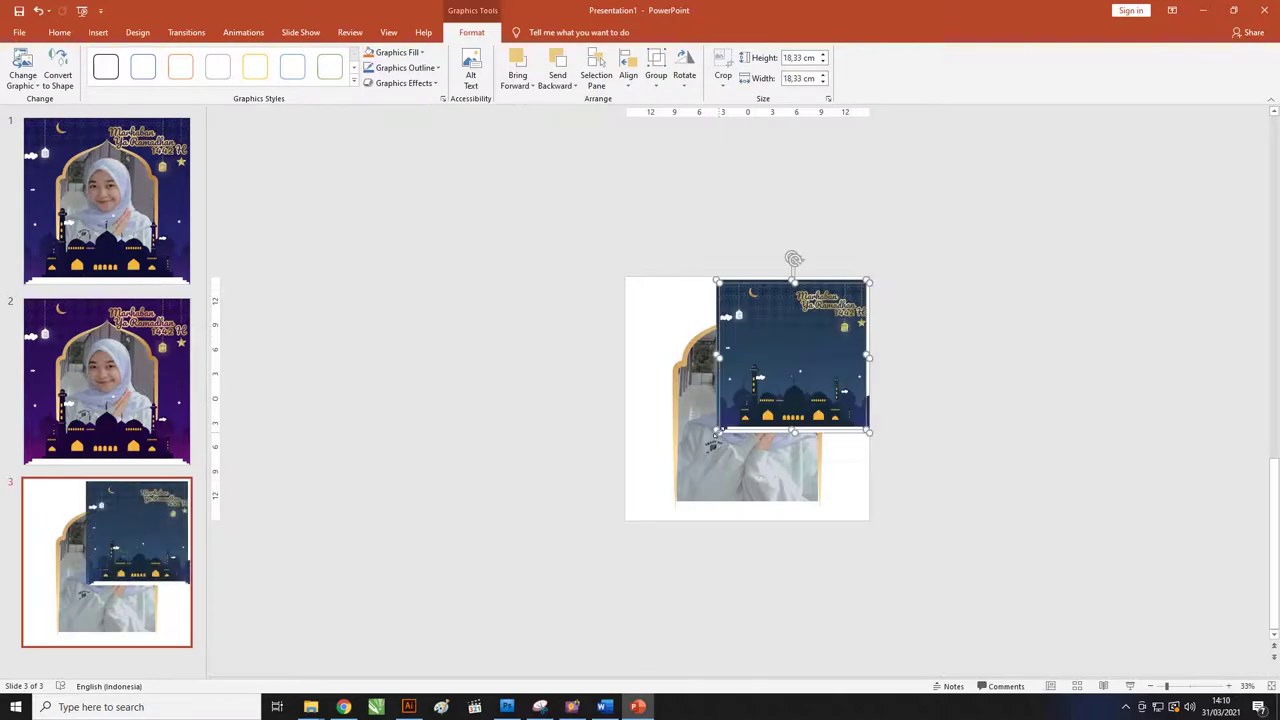
{"action": "left_click_drag", "start_coordinate": [717, 432], "coordinate": [622, 524]}
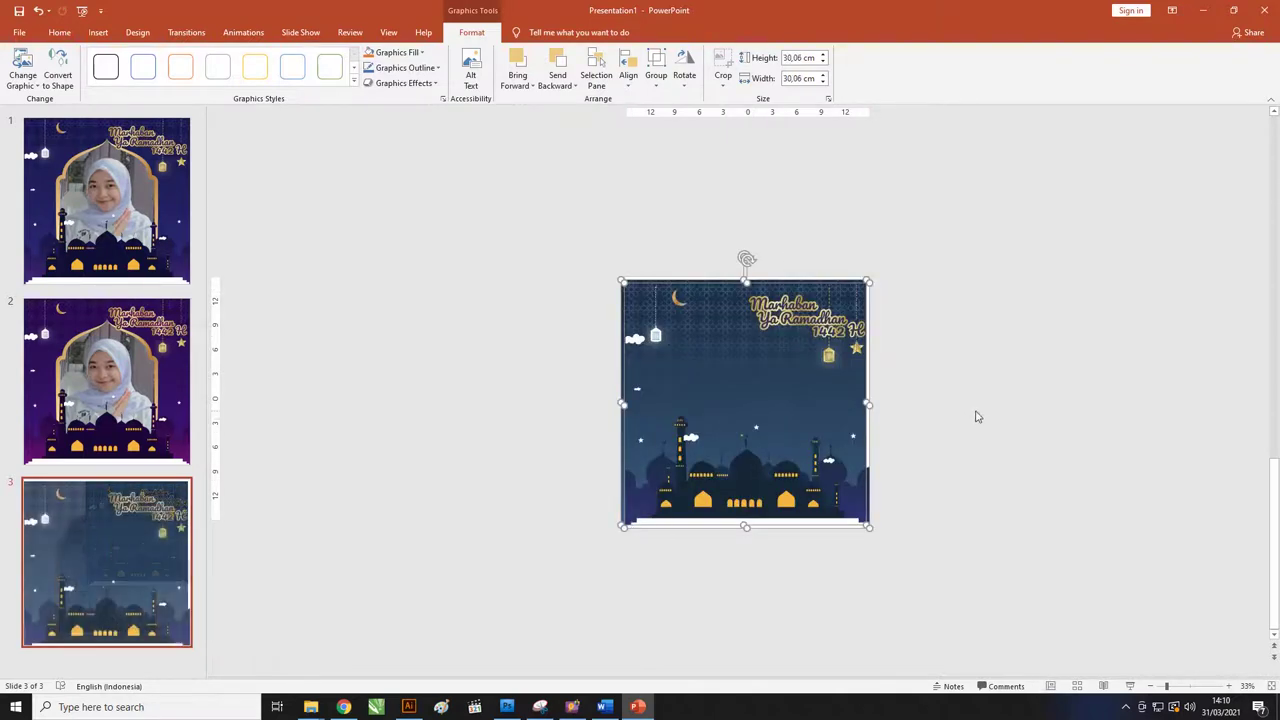
{"action": "left_click", "coordinate": [974, 521]}
{"action": "left_click", "coordinate": [755, 389]}
{"action": "left_click_drag", "start_coordinate": [755, 389], "coordinate": [1027, 389]}
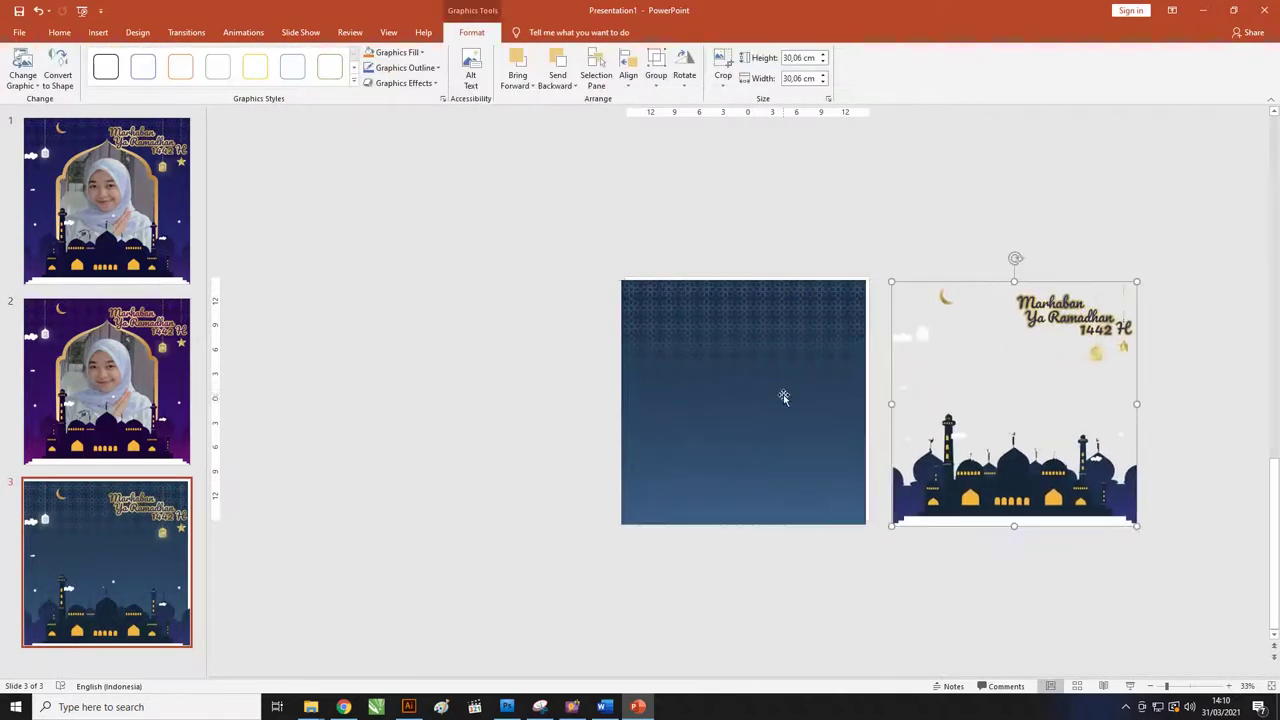
{"action": "left_click", "coordinate": [778, 392]}
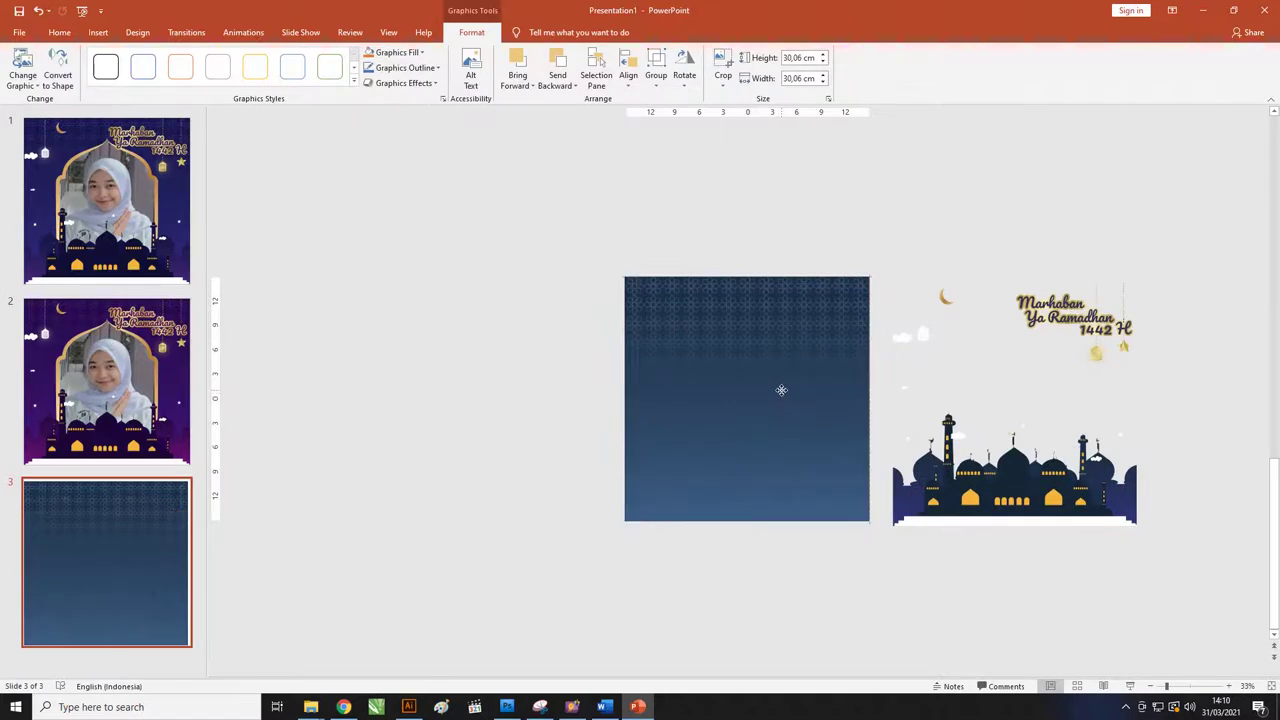
{"action": "right_click", "coordinate": [776, 310]}
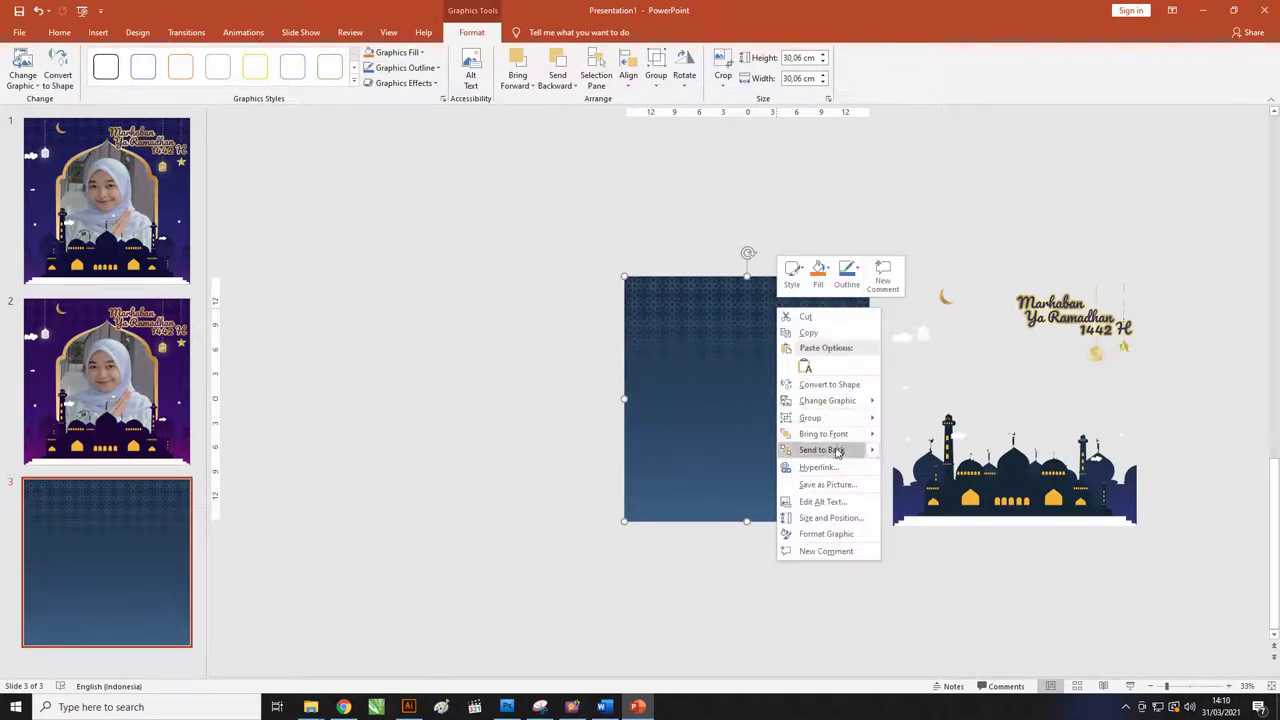
{"action": "left_click", "coordinate": [838, 451]}
Step: Move the mosque overlay back onto slide 3 and stretch the picture to about 30,48 cm tall
{"action": "left_click_drag", "start_coordinate": [1046, 474], "coordinate": [784, 471]}
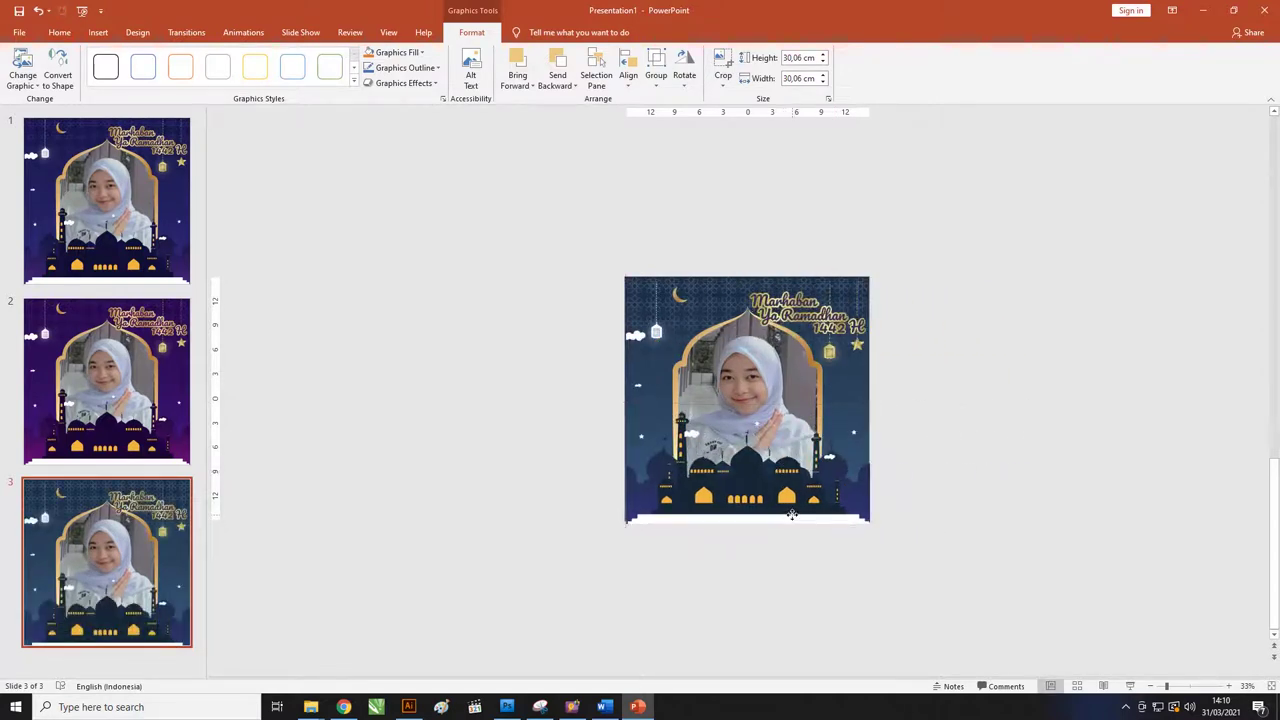
{"action": "left_click", "coordinate": [914, 481]}
{"action": "left_click", "coordinate": [855, 484]}
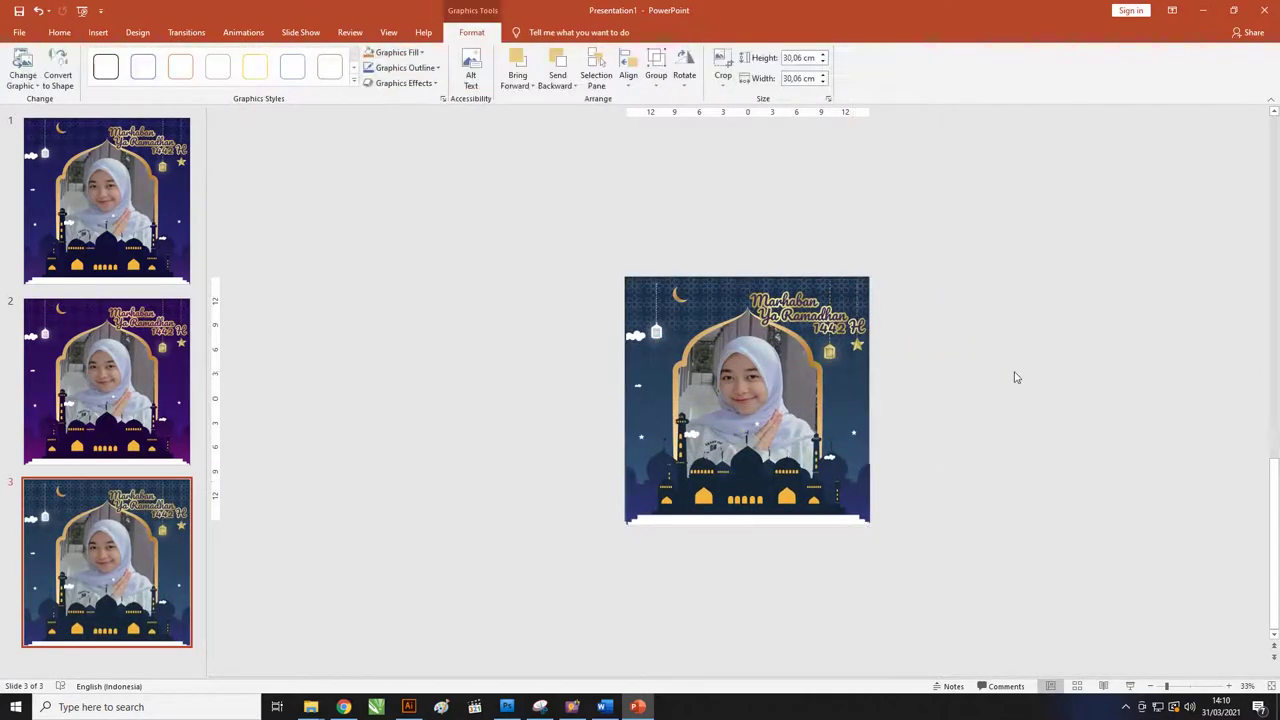
{"action": "left_click", "coordinate": [1016, 377]}
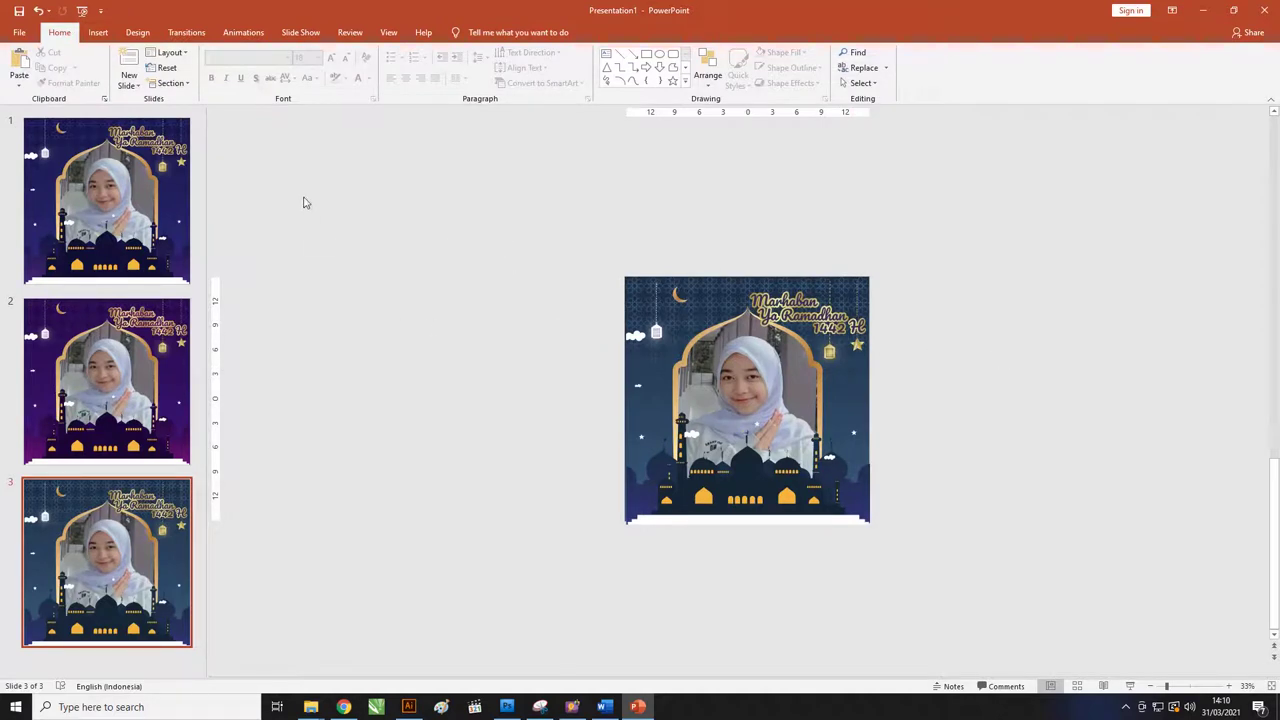
{"action": "left_click", "coordinate": [687, 394]}
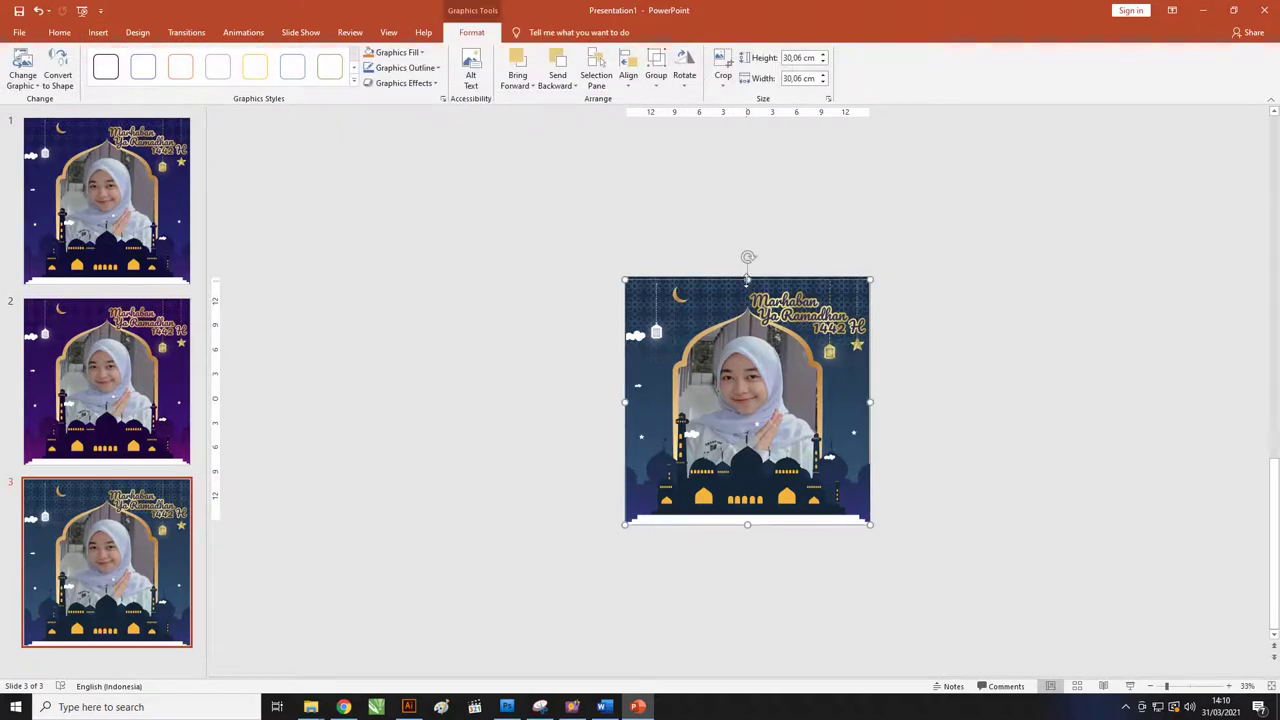
{"action": "left_click_drag", "start_coordinate": [746, 281], "coordinate": [743, 272]}
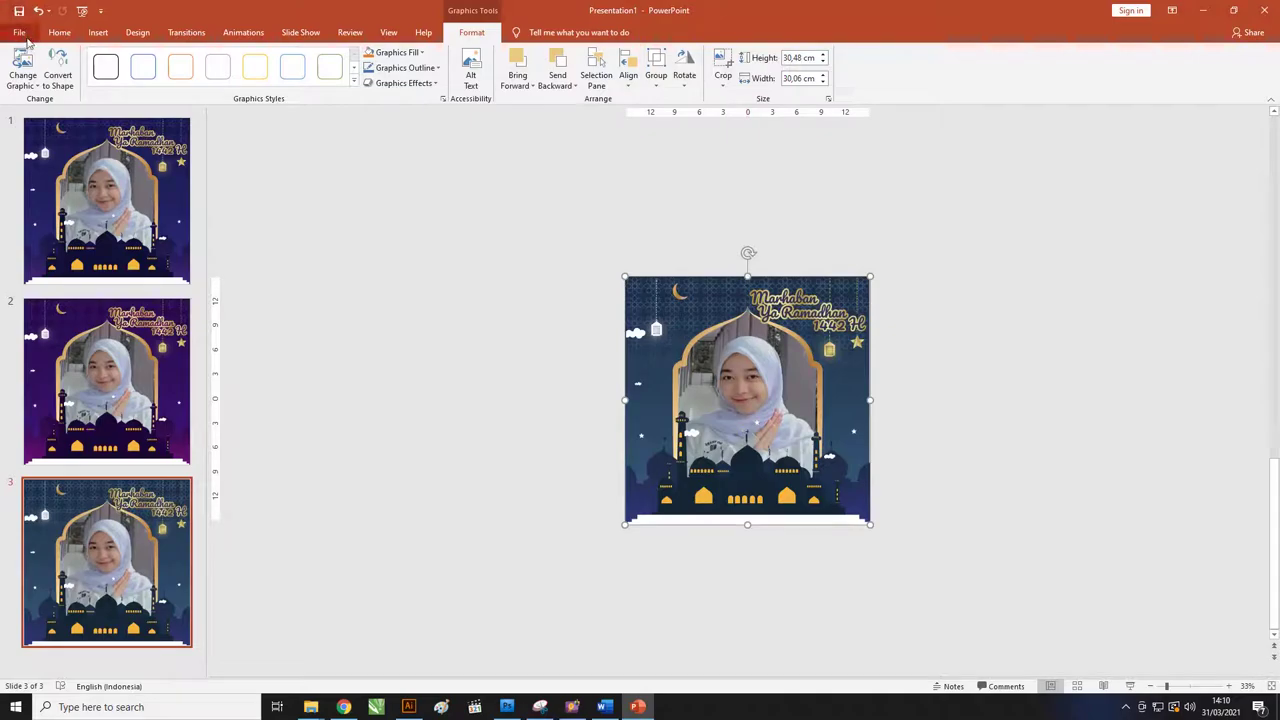
Step: Use Save As > Browse to store the deck in the Pictures folder, renamed Presentation2
{"action": "left_click", "coordinate": [20, 33]}
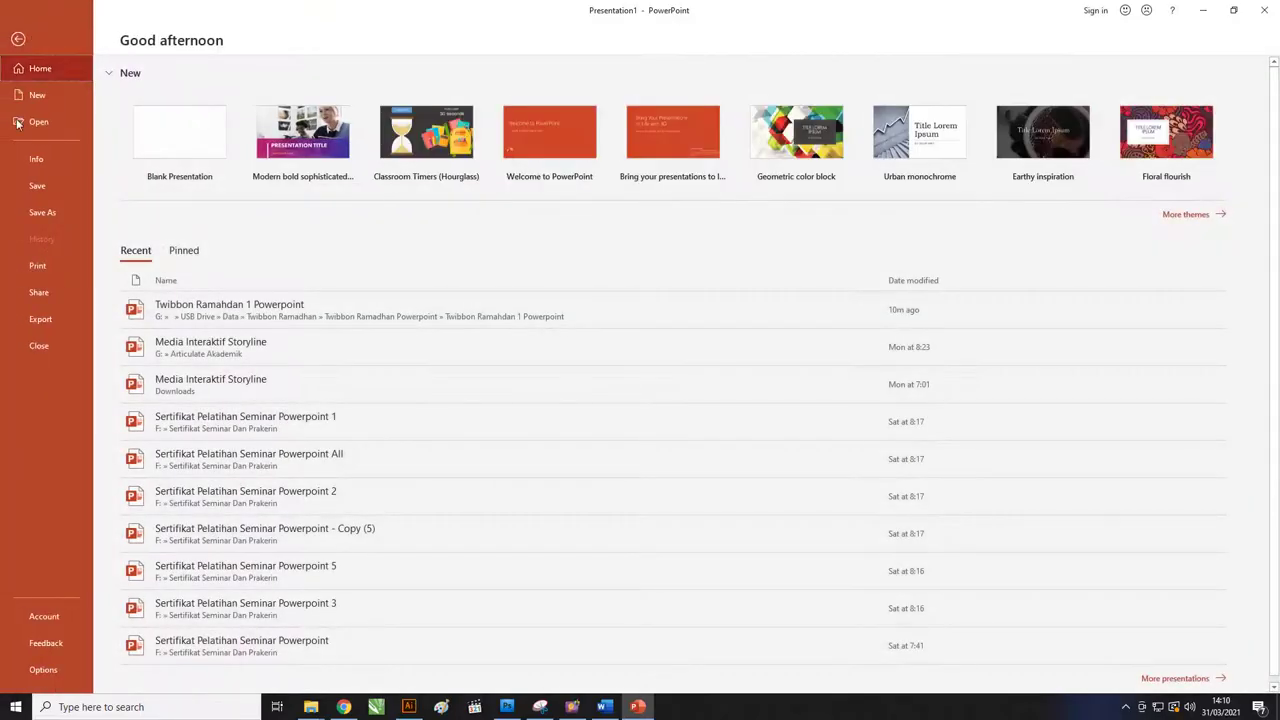
{"action": "left_click", "coordinate": [43, 210]}
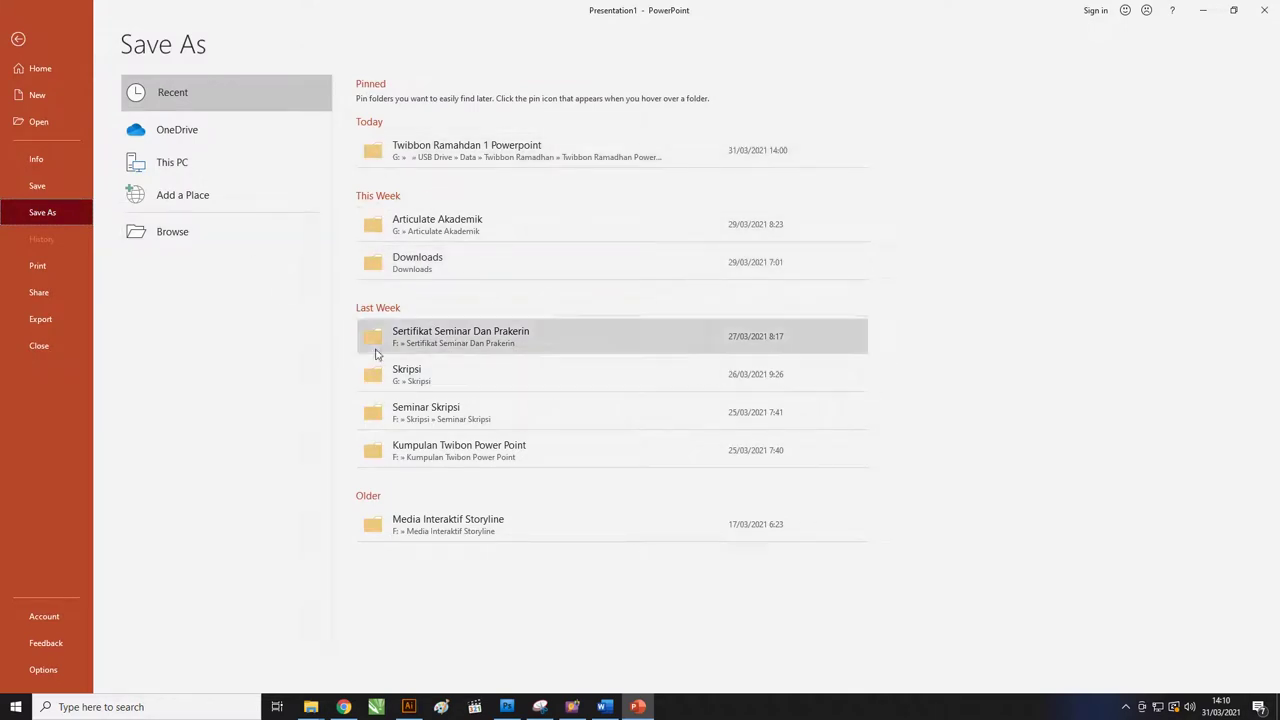
{"action": "left_click", "coordinate": [164, 245]}
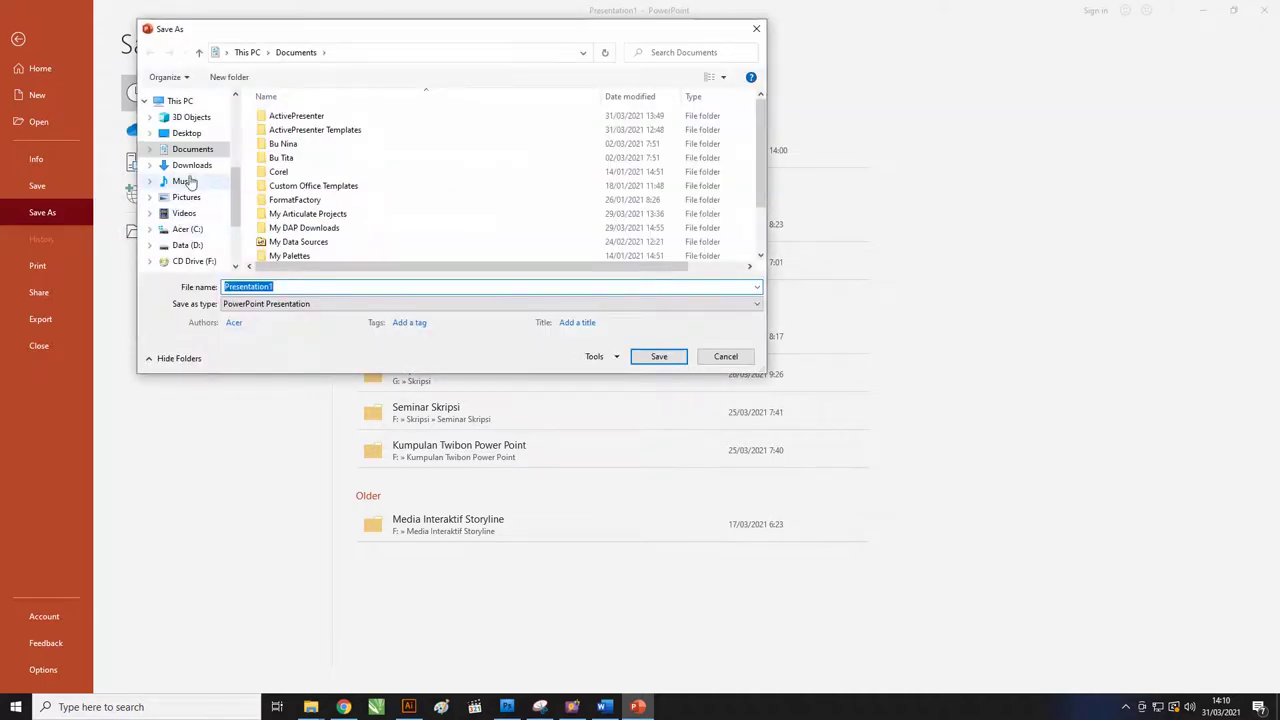
{"action": "left_click", "coordinate": [188, 198]}
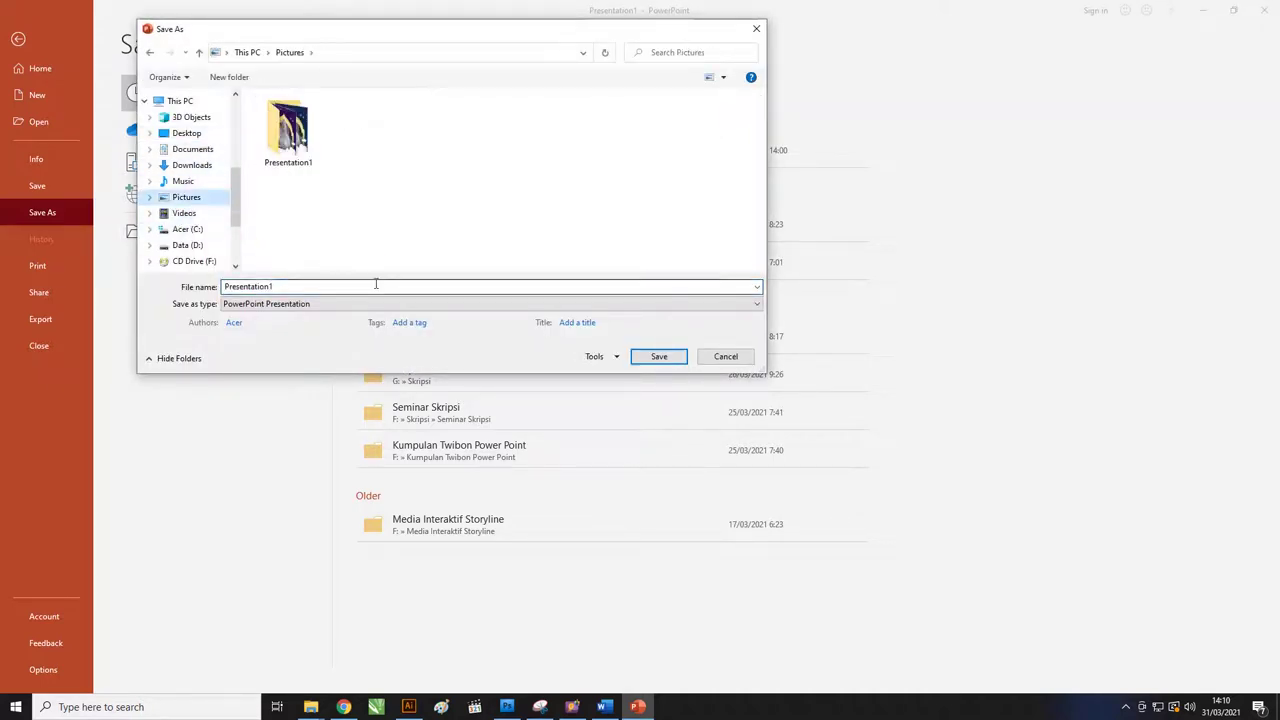
{"action": "double_click", "coordinate": [306, 287]}
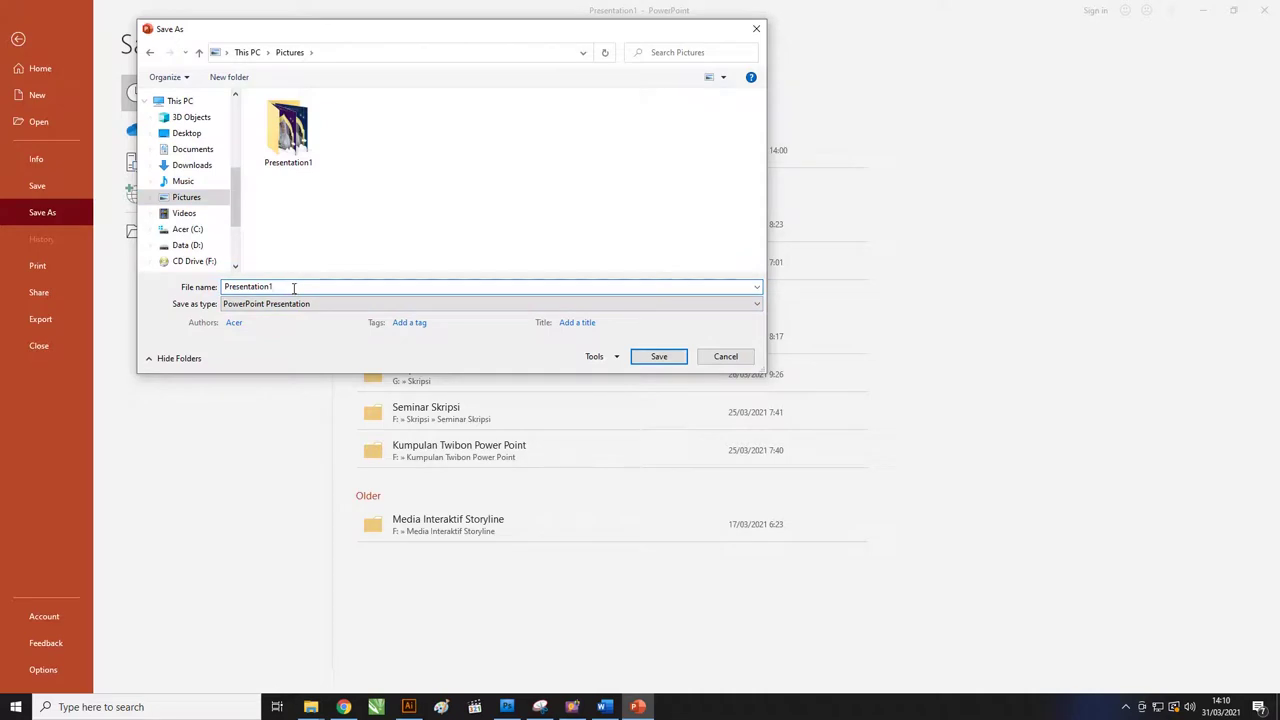
{"action": "key", "text": "BackSpace"}
{"action": "type", "text": "2"}
{"action": "left_click", "coordinate": [660, 358]}
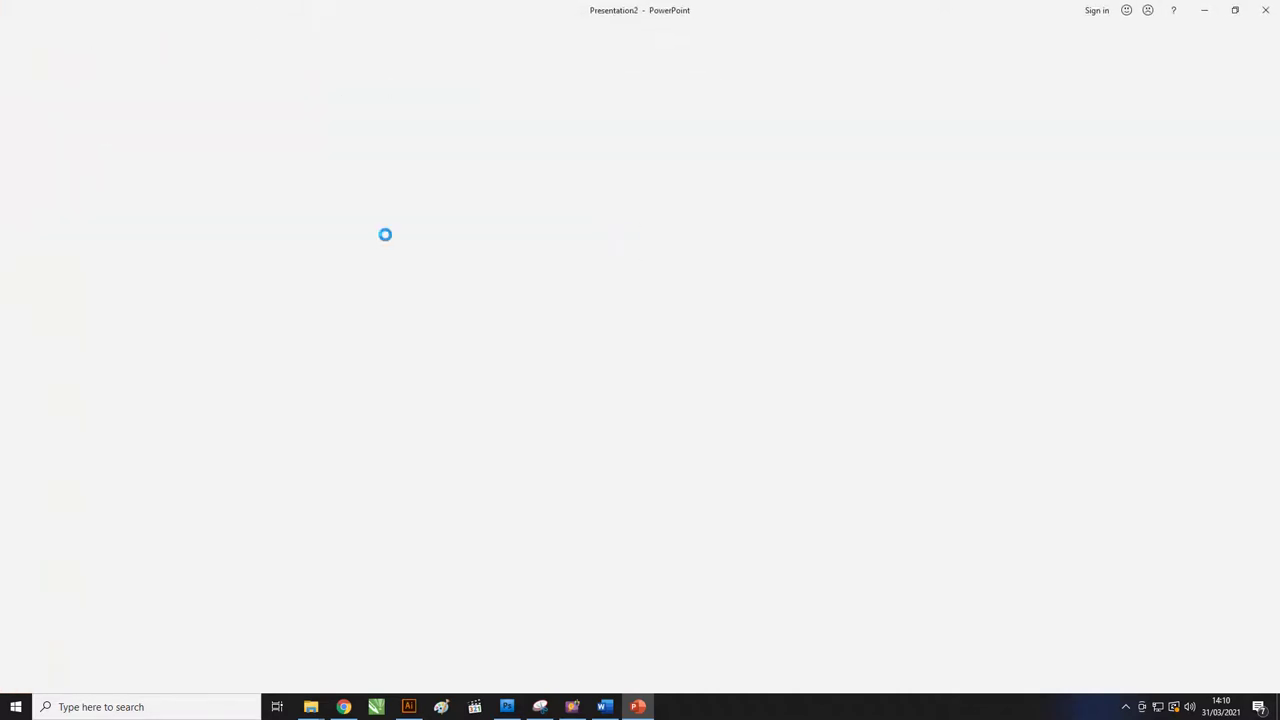
{"action": "mouse_move", "coordinate": [311, 707]}
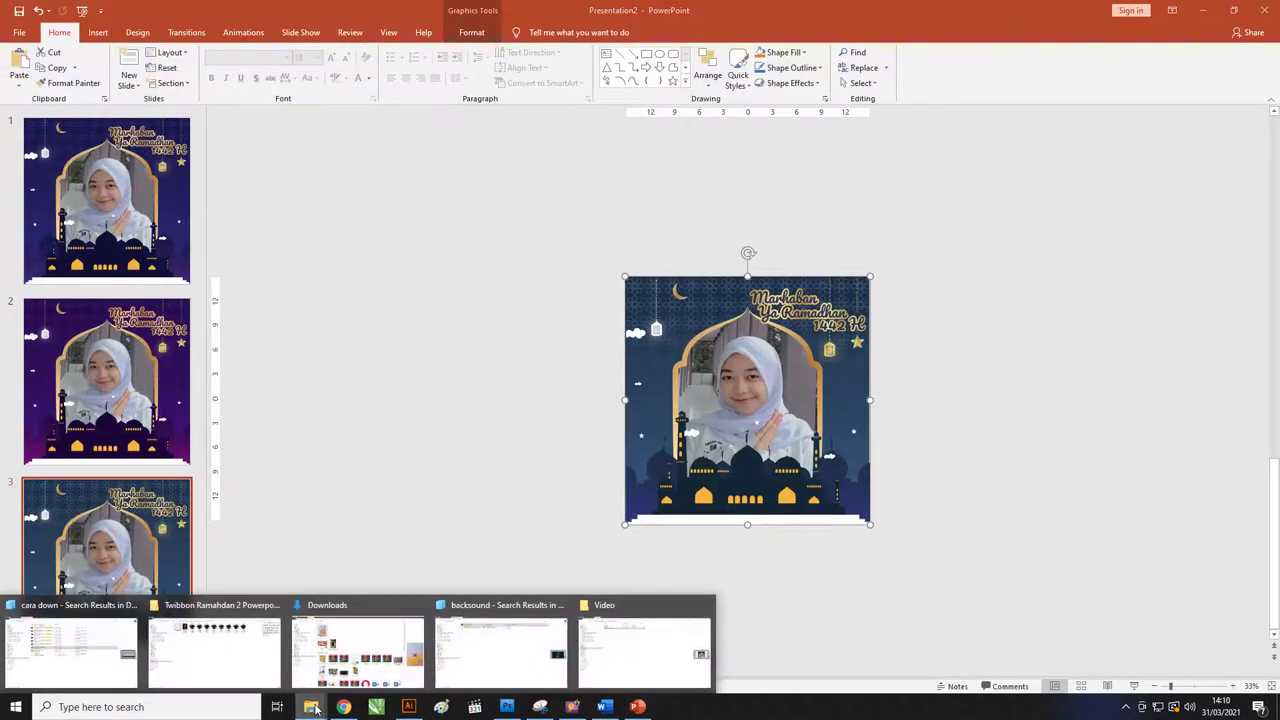
Step: Open Pictures in File Explorer, select the 4,31 MB Presentation2 file, then return to PowerPoint
{"action": "left_click", "coordinate": [70, 640]}
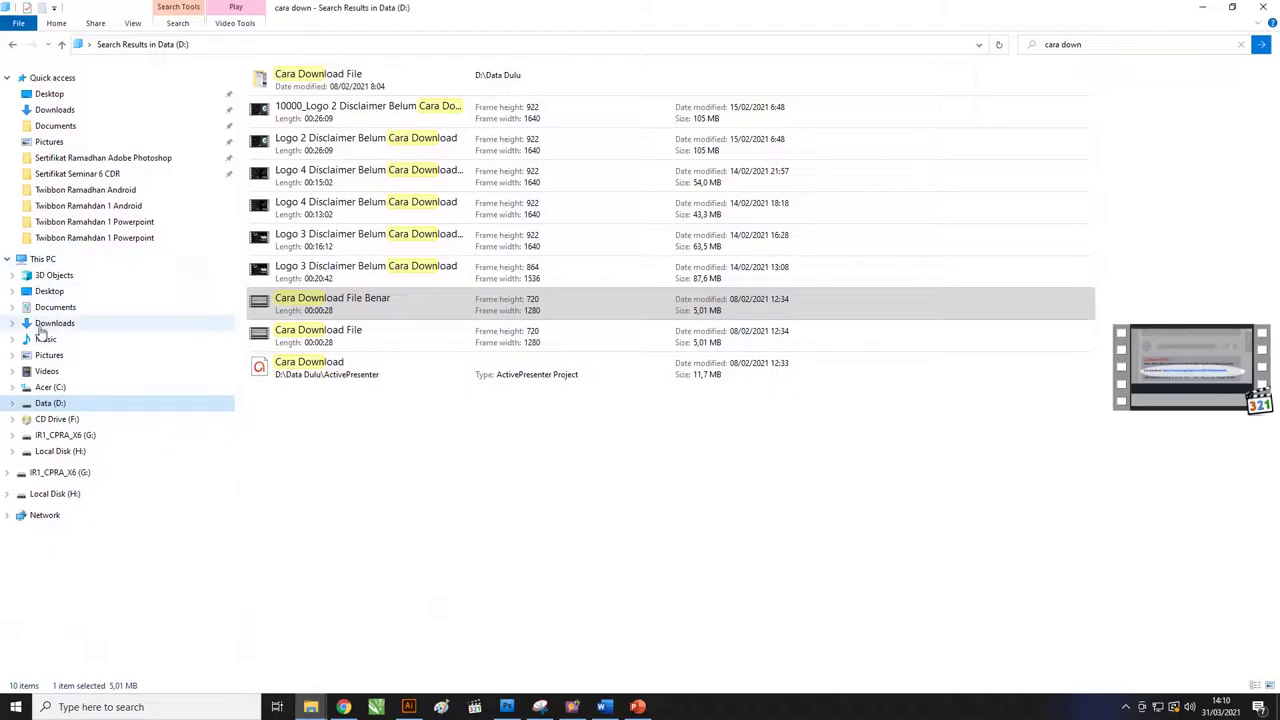
{"action": "left_click", "coordinate": [47, 357]}
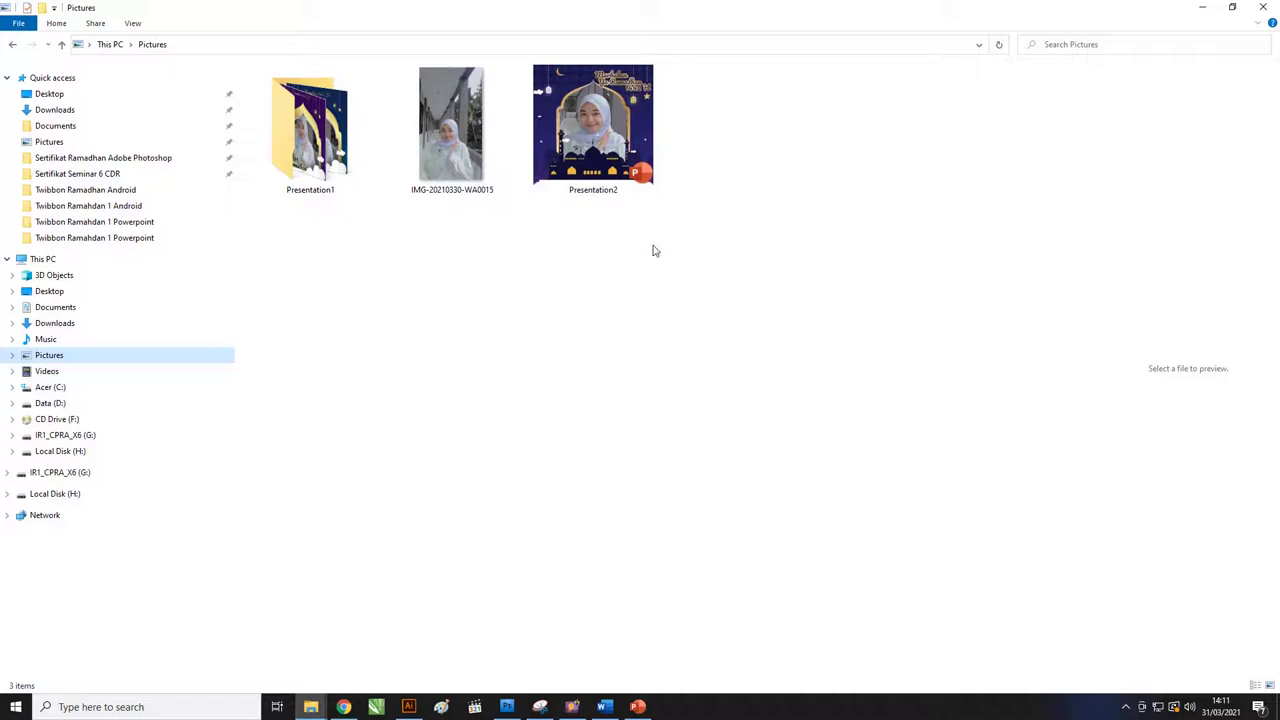
{"action": "left_click", "coordinate": [634, 150]}
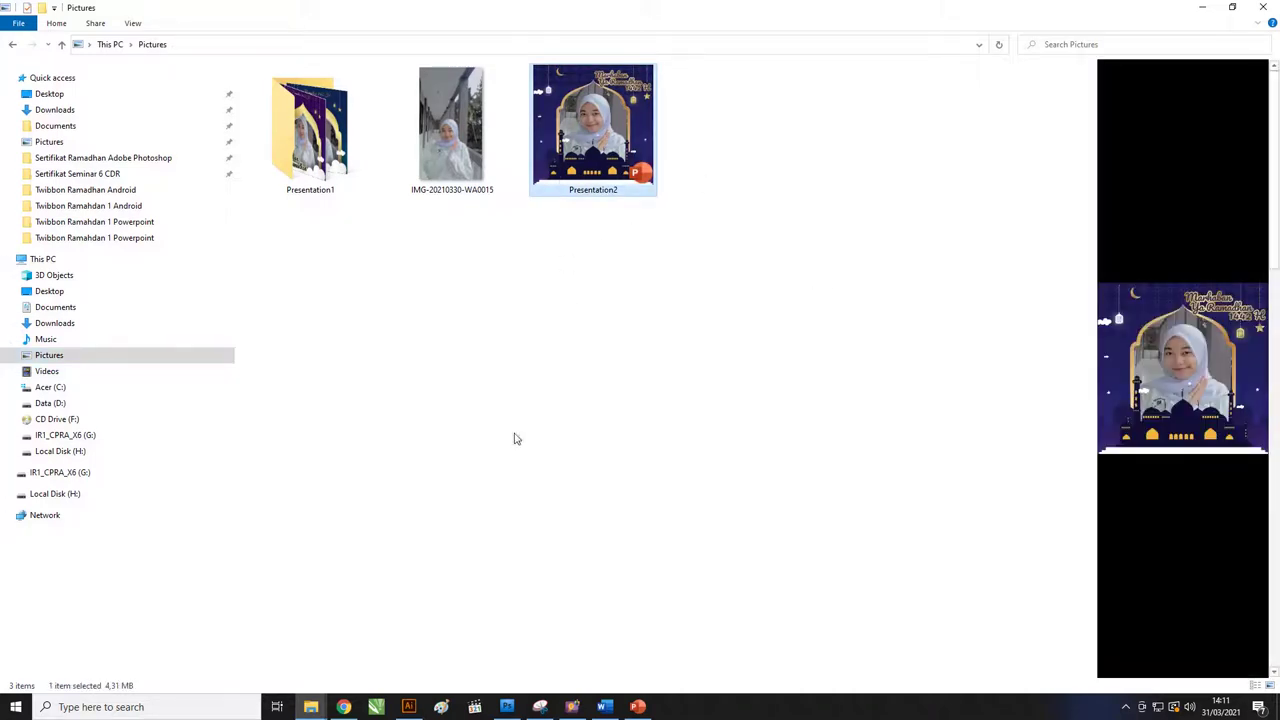
{"action": "left_click", "coordinate": [638, 707]}
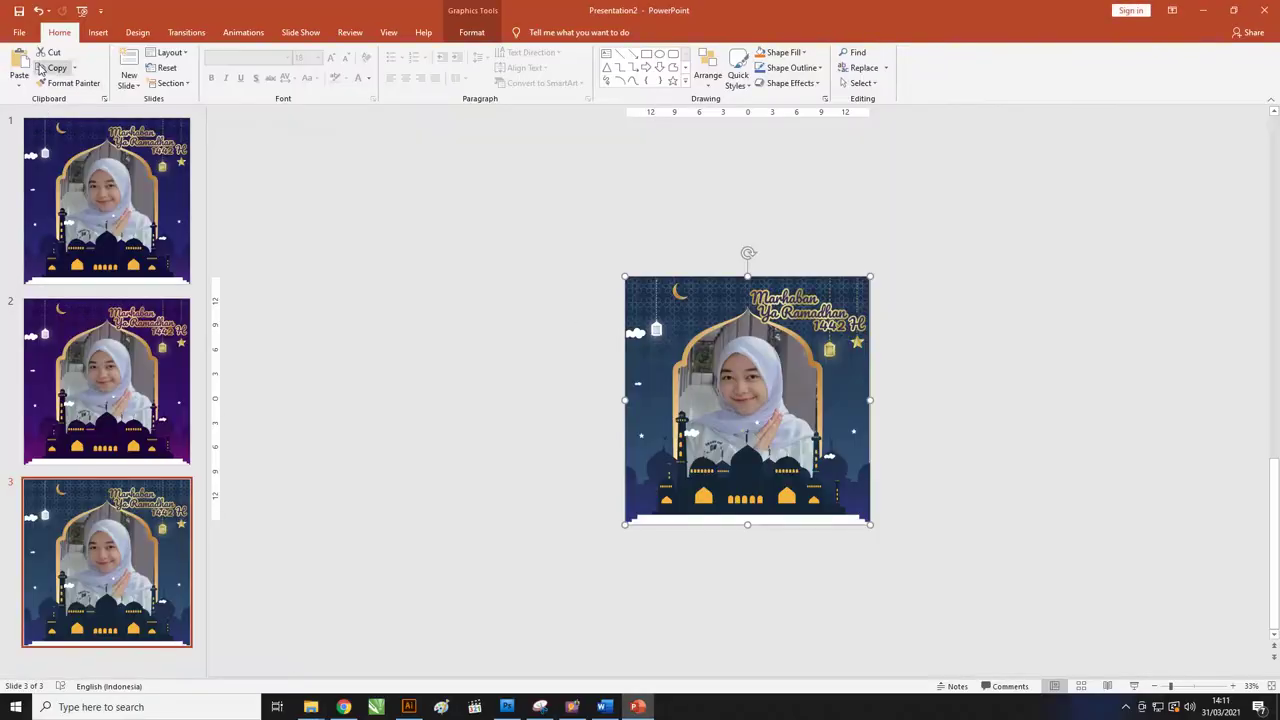
Step: Save the presentation as PNG Portable Network Graphics, exporting every slide rather than just one
{"action": "left_click", "coordinate": [22, 32]}
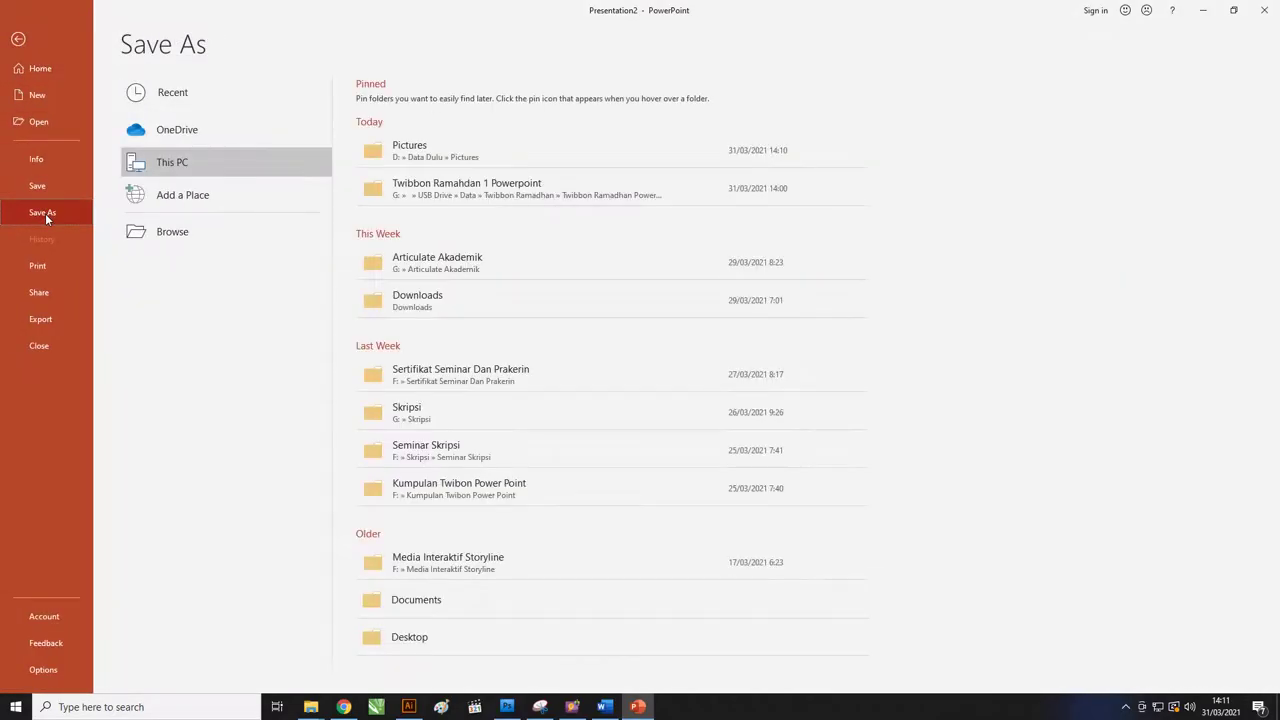
{"action": "left_click", "coordinate": [481, 161]}
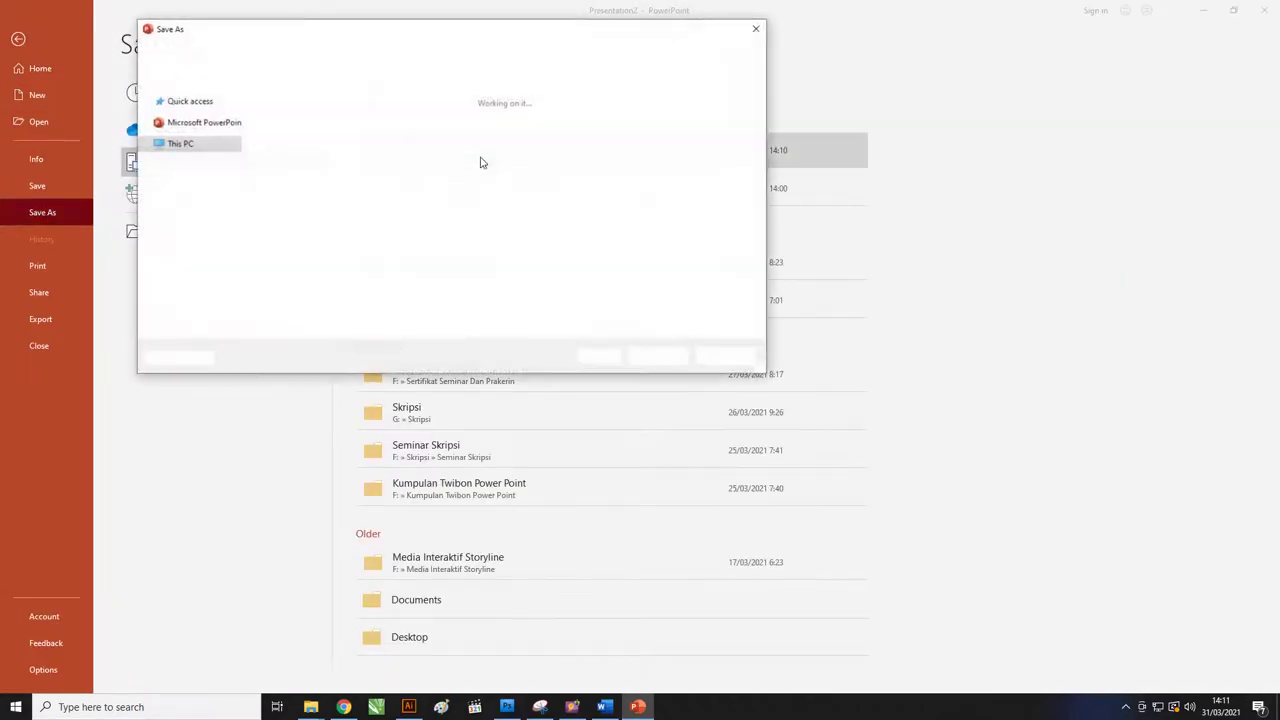
{"action": "left_click", "coordinate": [372, 305]}
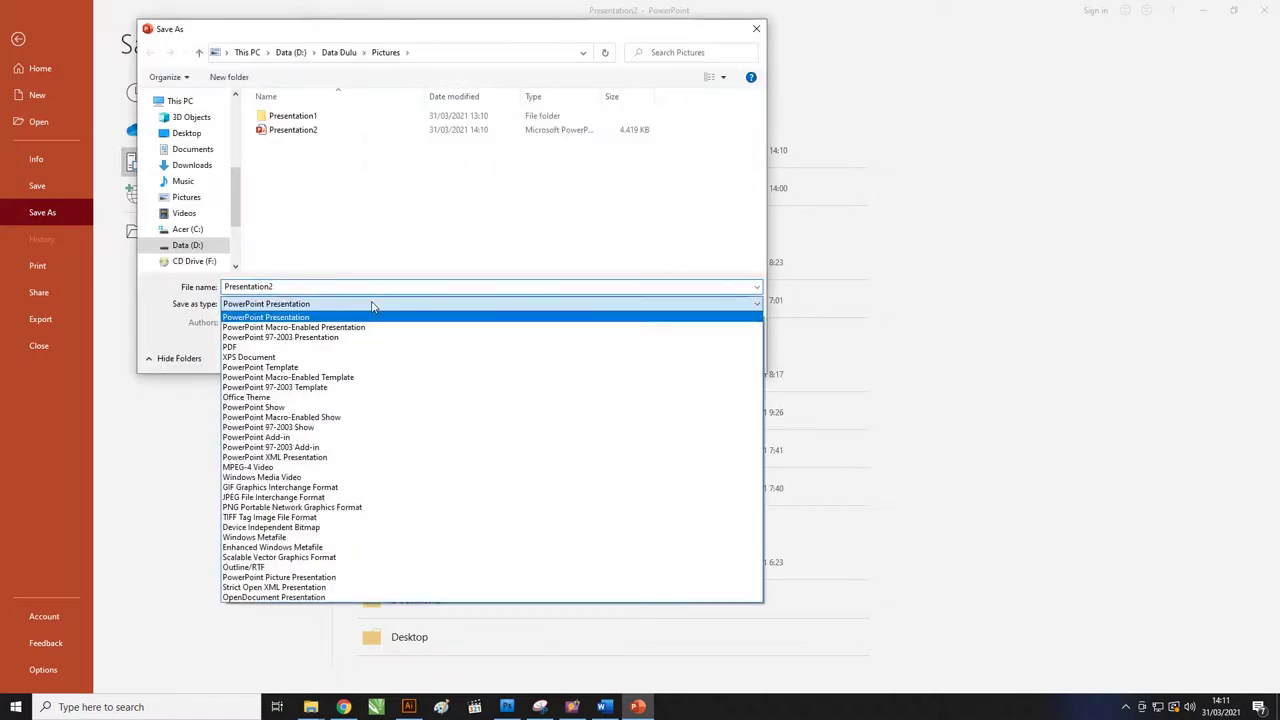
{"action": "left_click", "coordinate": [306, 507]}
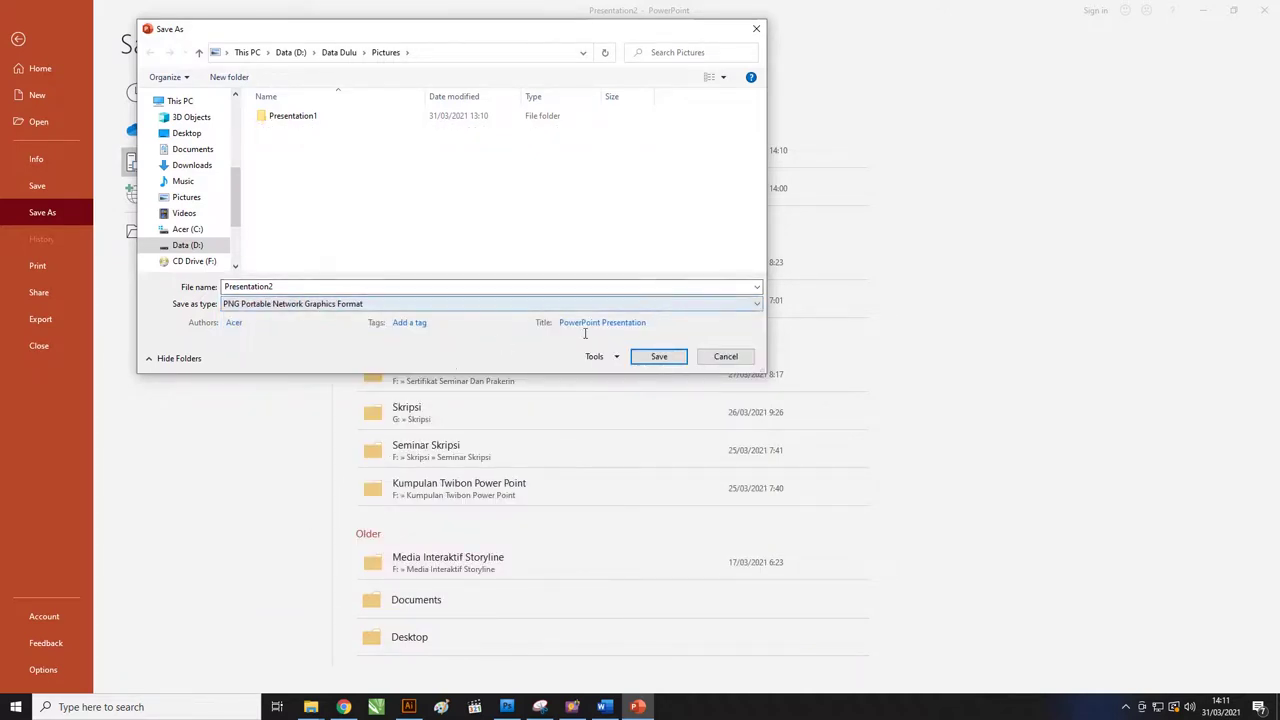
{"action": "left_click", "coordinate": [657, 357]}
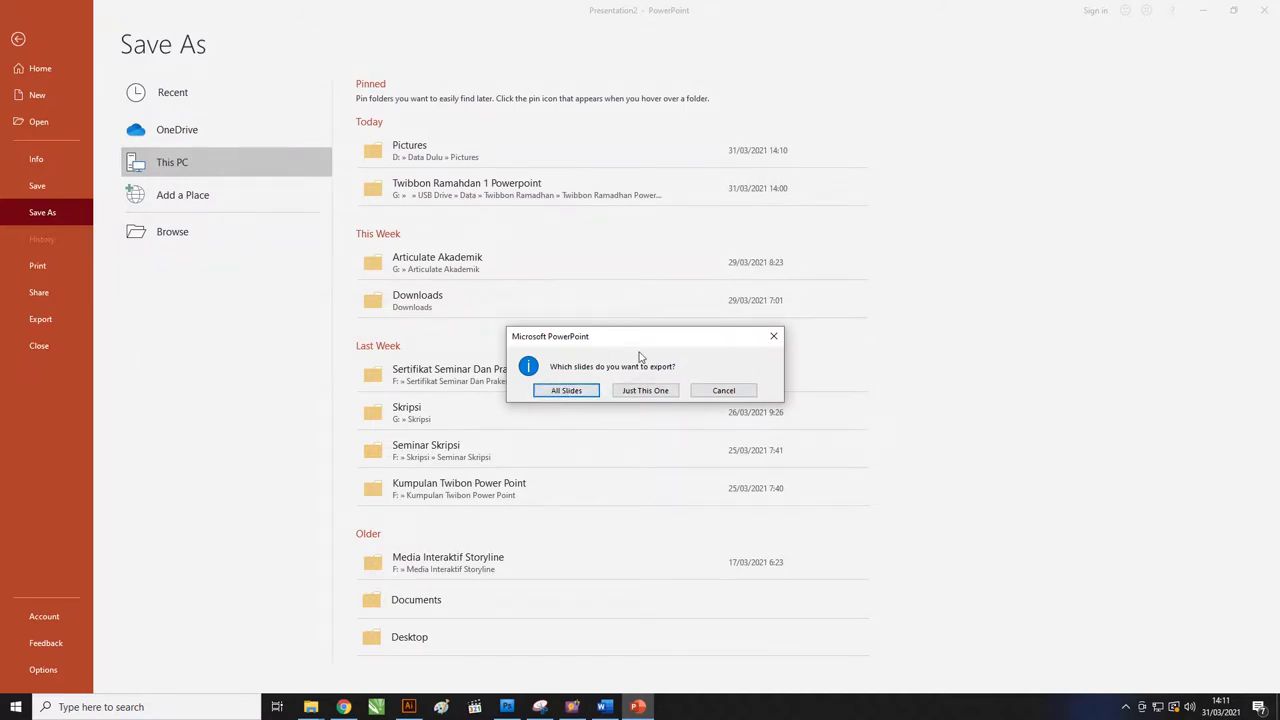
{"action": "left_click", "coordinate": [566, 390]}
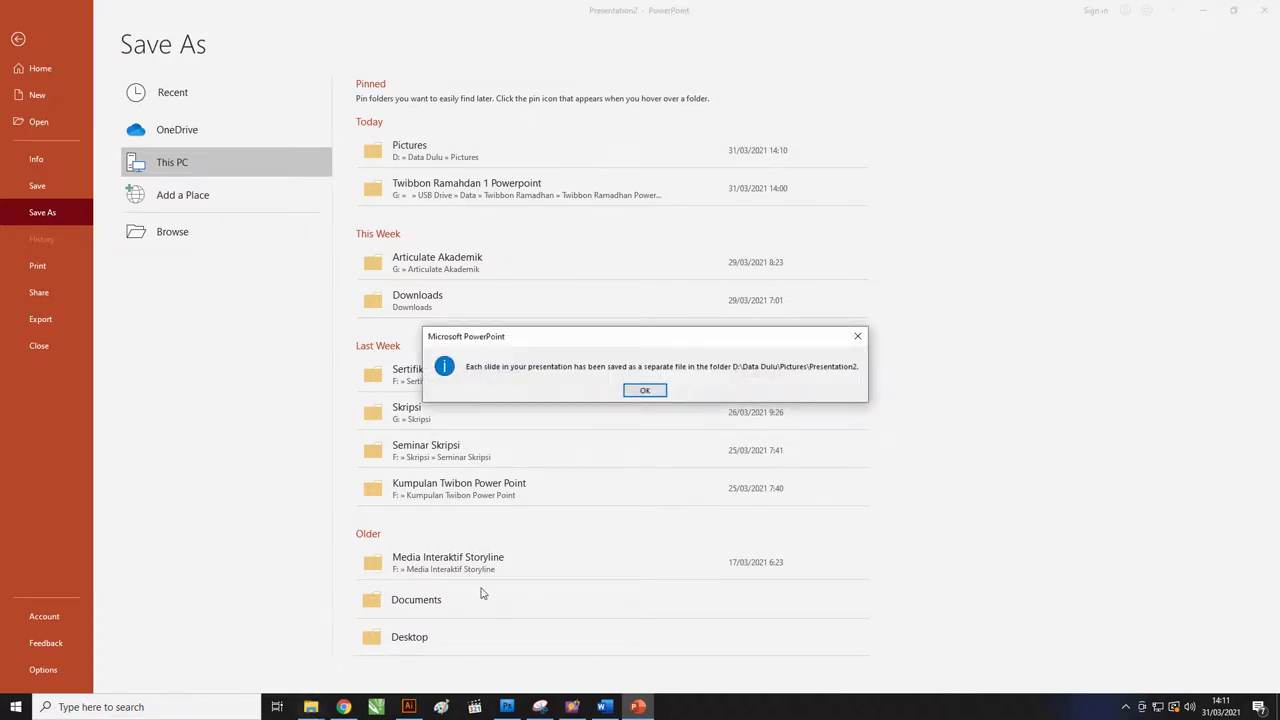
{"action": "left_click", "coordinate": [652, 391]}
Step: Bring up the Pictures window in File Explorer and open the Presentation2 folder
{"action": "left_click", "coordinate": [311, 707]}
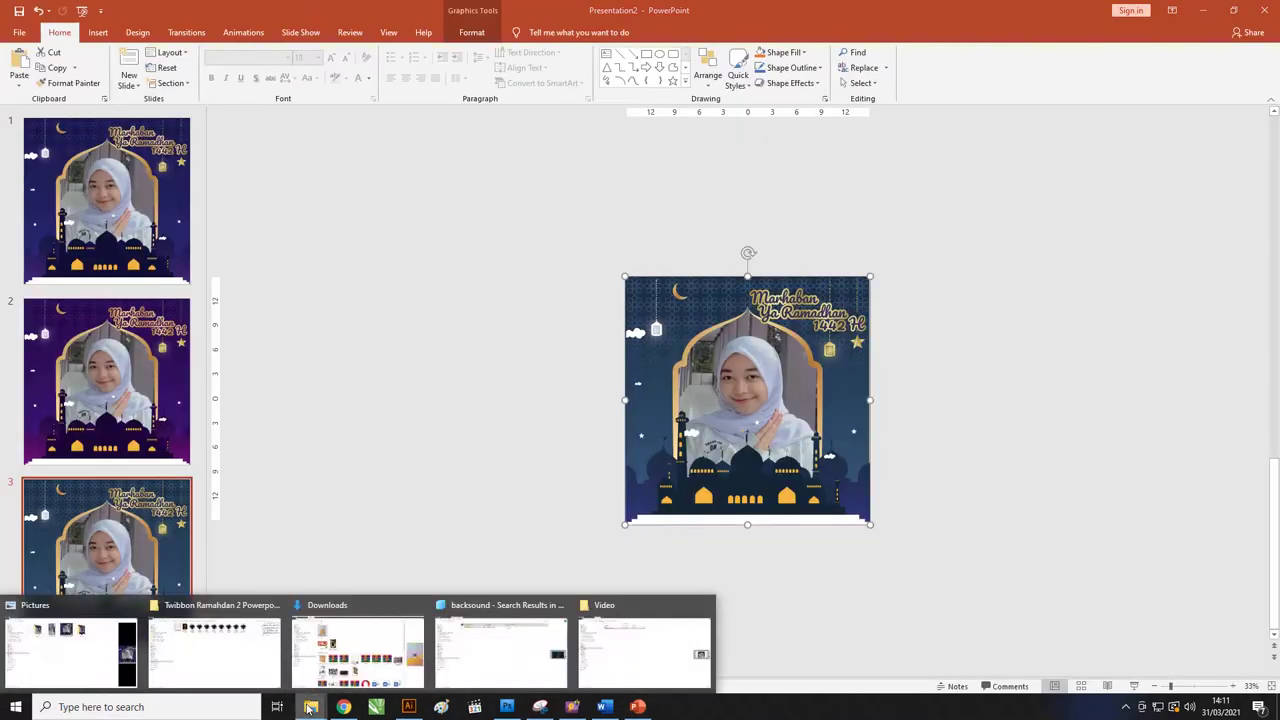
{"action": "left_click", "coordinate": [70, 650]}
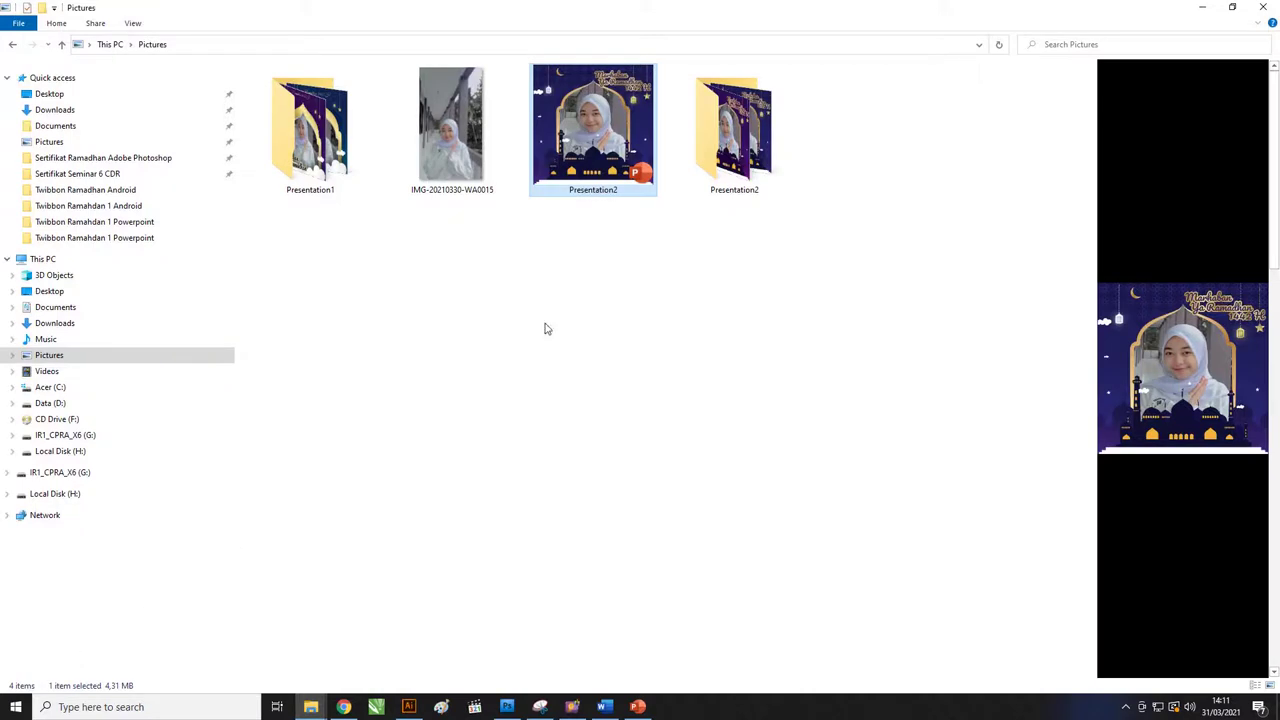
{"action": "double_click", "coordinate": [785, 116]}
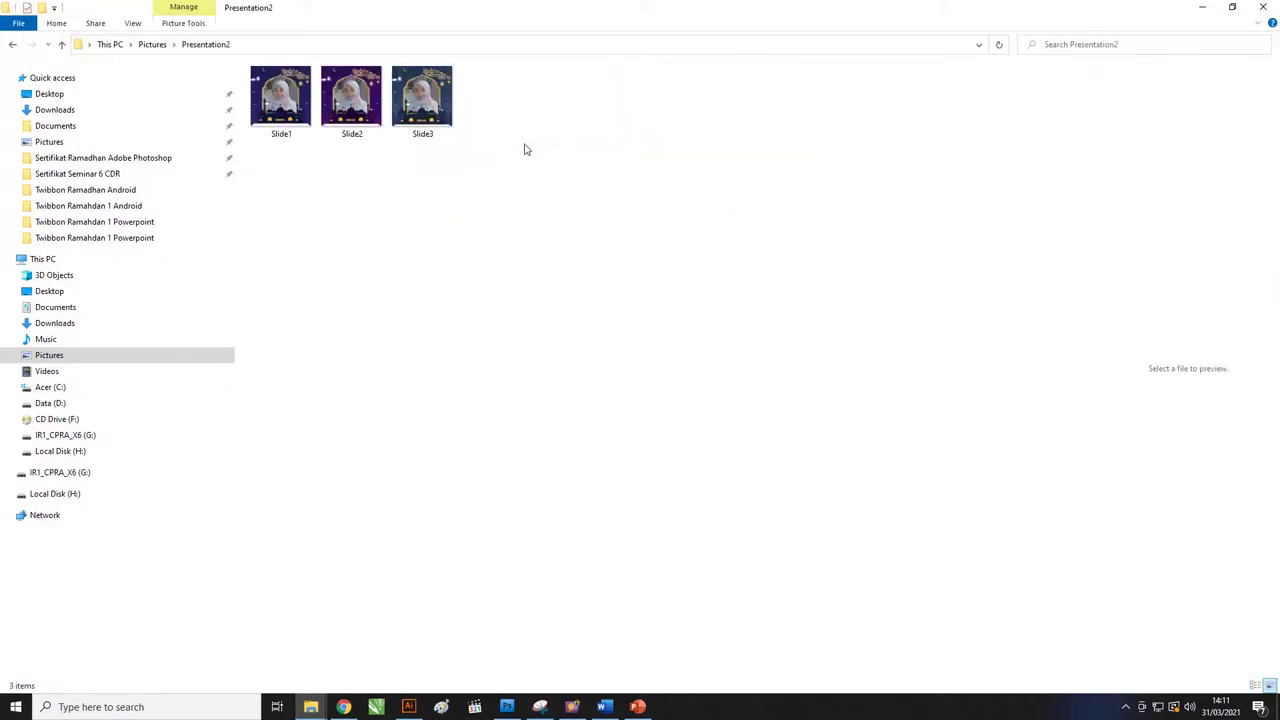
{"action": "left_click", "coordinate": [152, 44]}
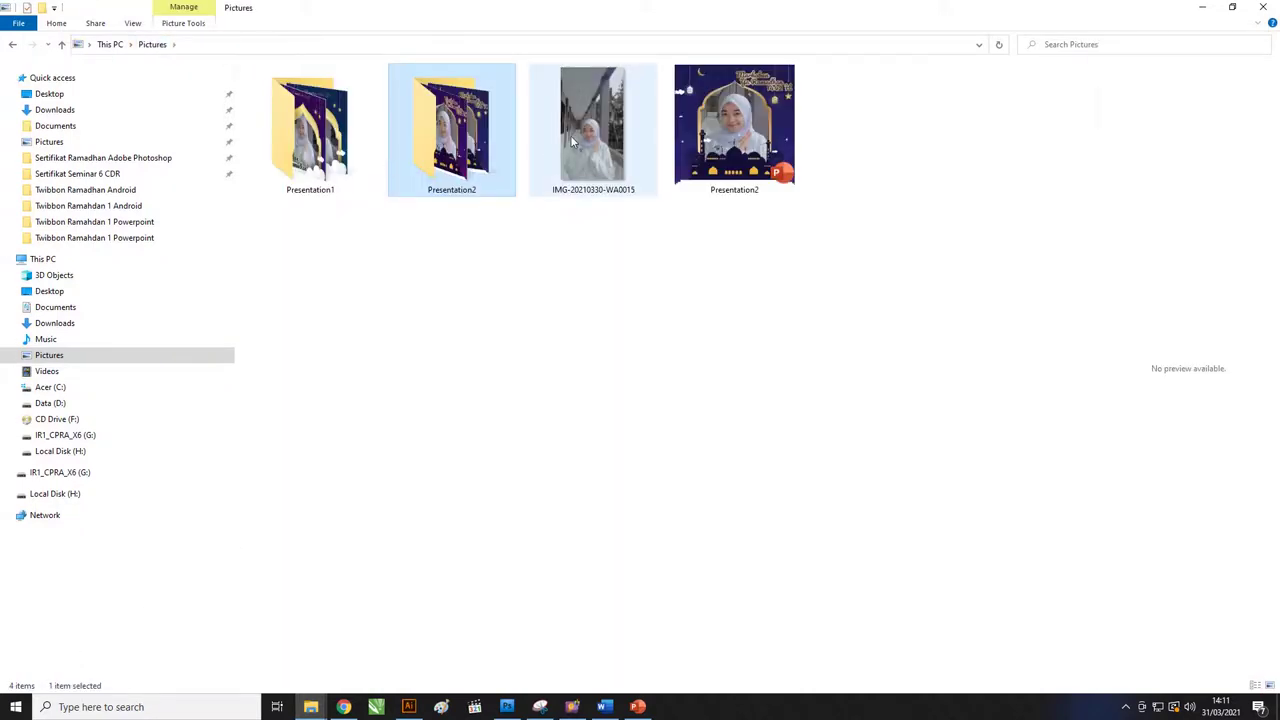
{"action": "left_click", "coordinate": [763, 147]}
{"action": "double_click", "coordinate": [451, 130]}
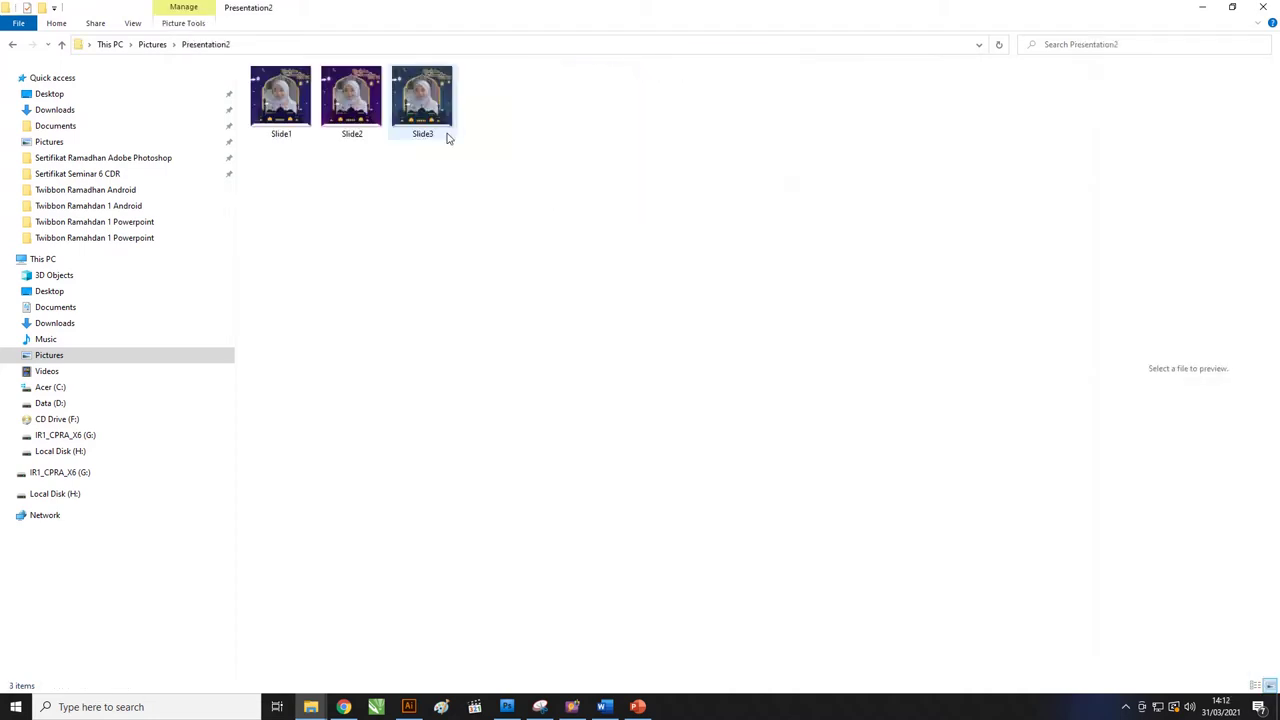
Step: Enlarge the icons to view Slide1, Slide2 and Slide3 as large thumbnails
{"action": "scroll", "coordinate": [437, 207], "scroll_direction": "up", "scroll_amount": 2, "text": "ctrl"}
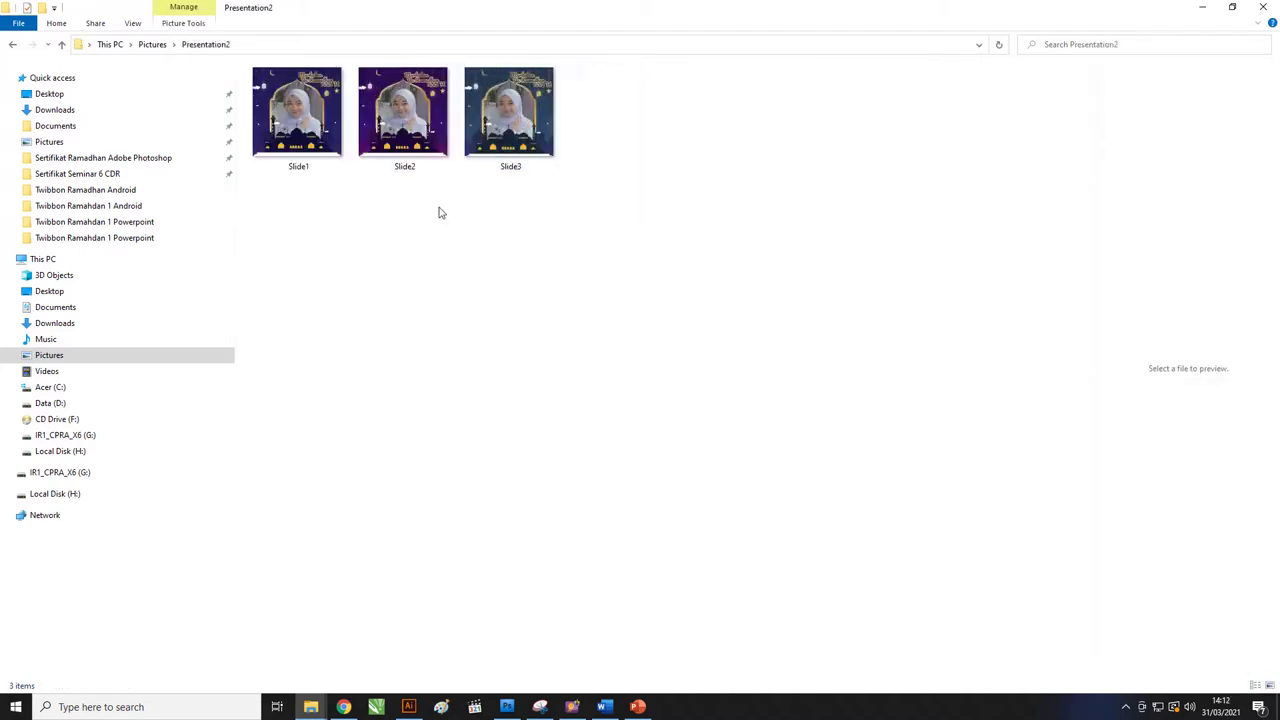
{"action": "scroll", "coordinate": [437, 207], "scroll_direction": "up", "scroll_amount": 3, "text": "ctrl"}
{"action": "left_click_drag", "start_coordinate": [970, 297], "coordinate": [362, 228]}
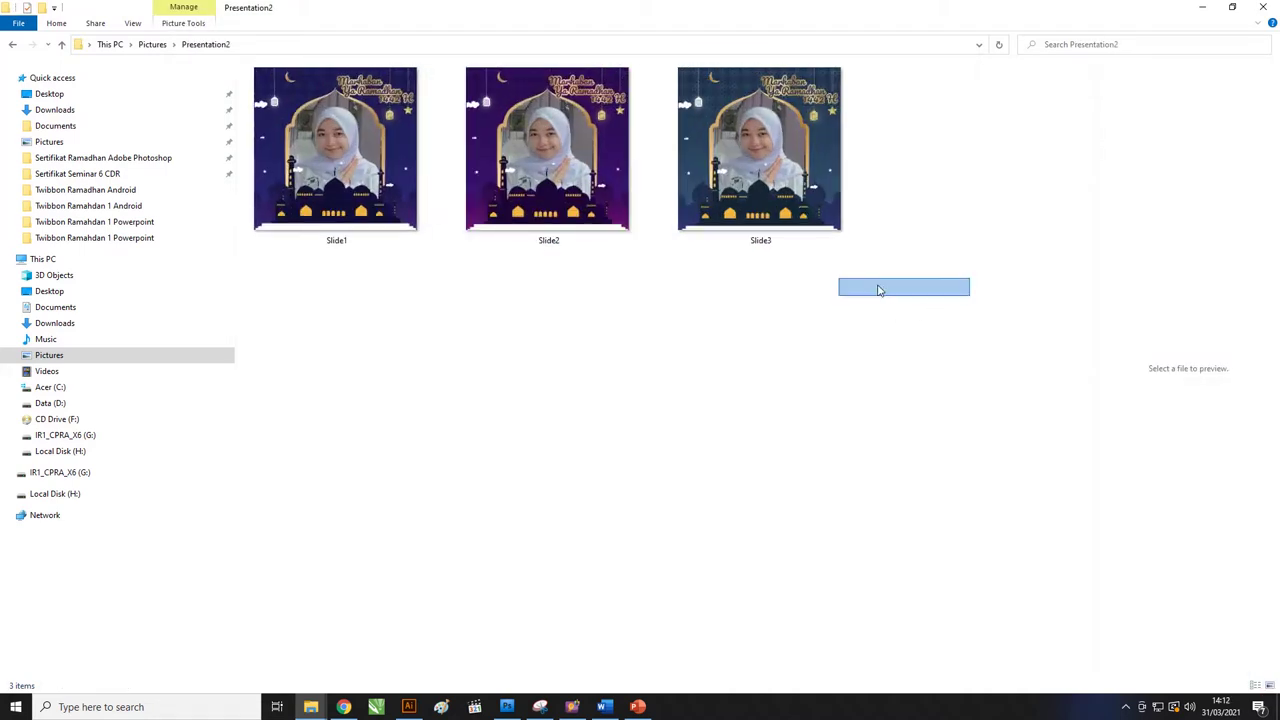
{"action": "left_click", "coordinate": [419, 326]}
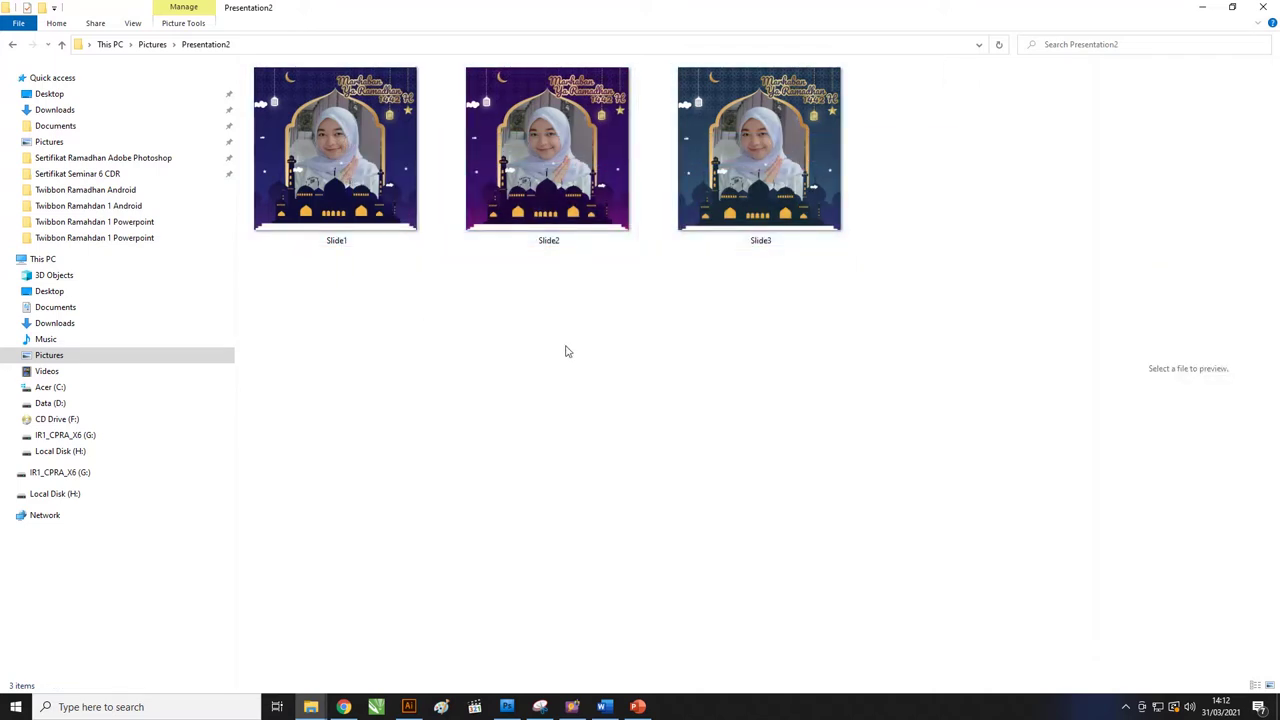